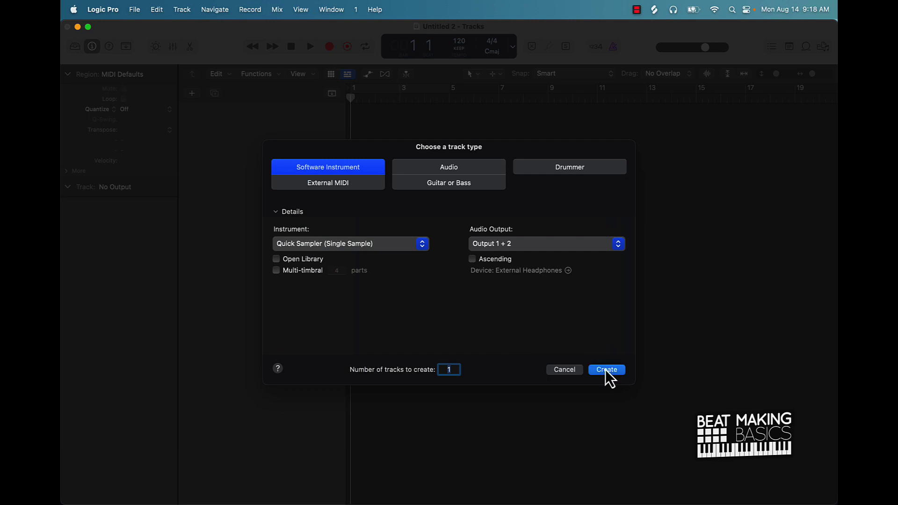
# Create one Quick Sampler (Single Sample) software instrument track, then enlarge and reposition the plug-in window.
pyautogui.click(606, 370)
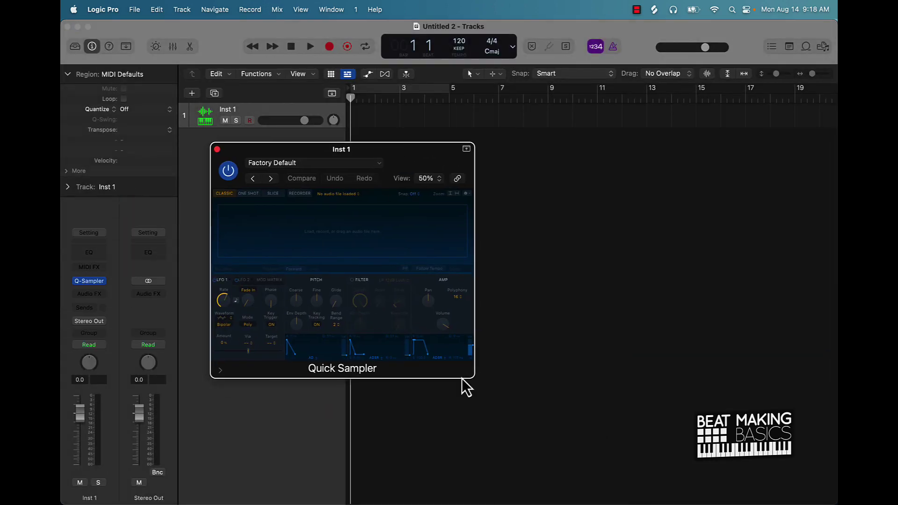
pyautogui.moveTo(473, 377); pyautogui.dragTo(586, 437)
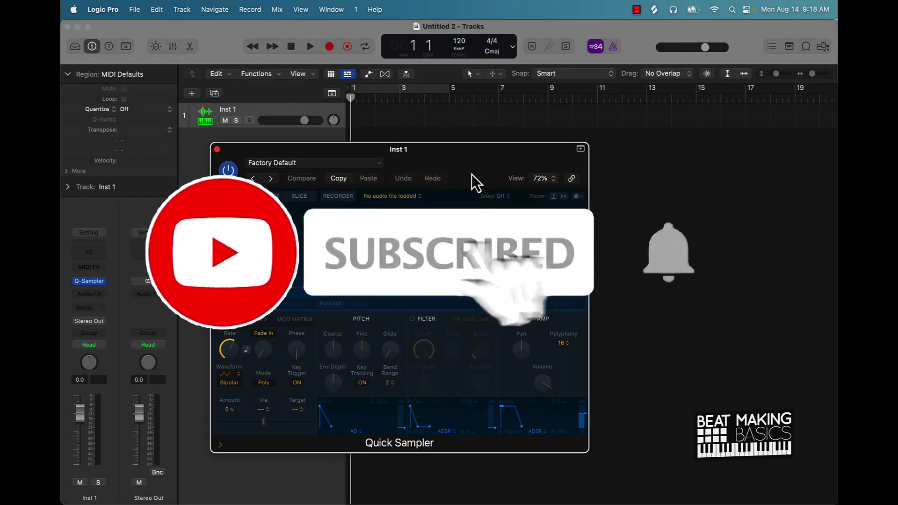
pyautogui.moveTo(471, 174); pyautogui.dragTo(431, 164)
# Switch to Splice, search the samples for "trap" and filter the results by the melody tag.
pyautogui.click(604, 309)
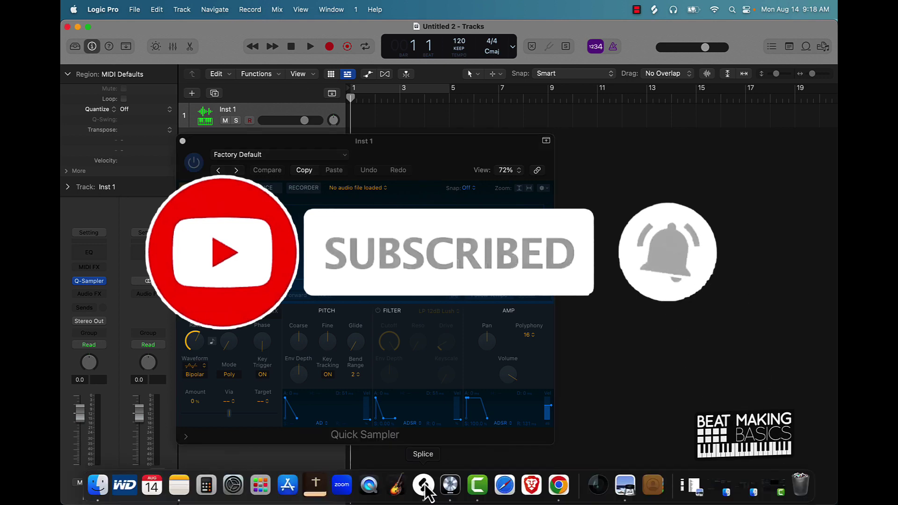
pyautogui.click(425, 486)
pyautogui.scroll(6, 547, 157)
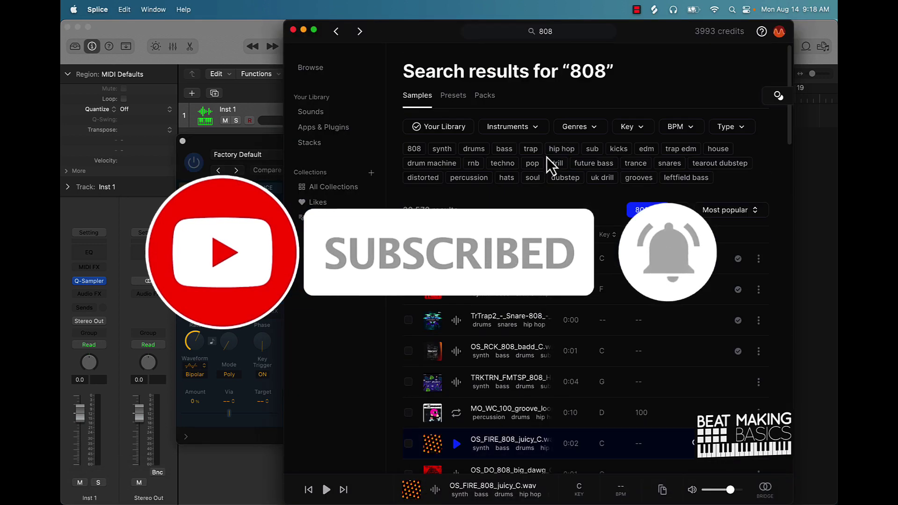
pyautogui.click(556, 29)
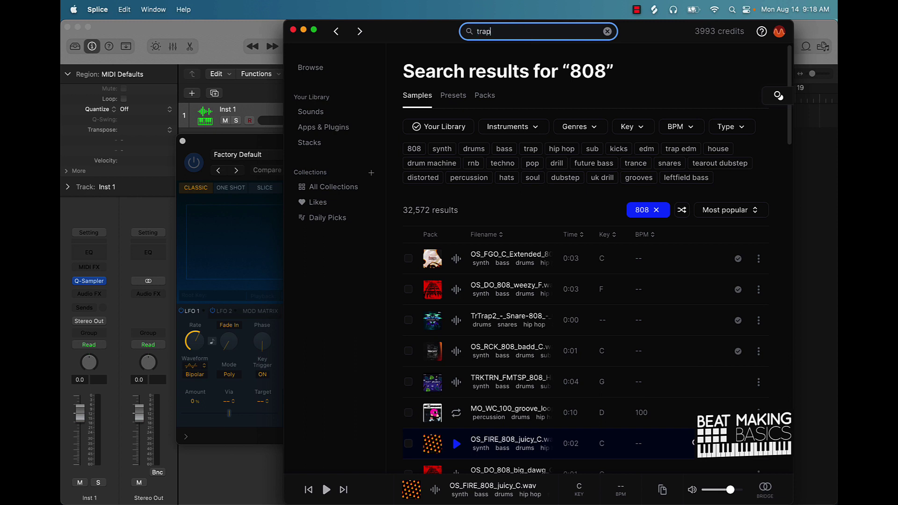
pyautogui.write('trap')
pyautogui.press('Return')
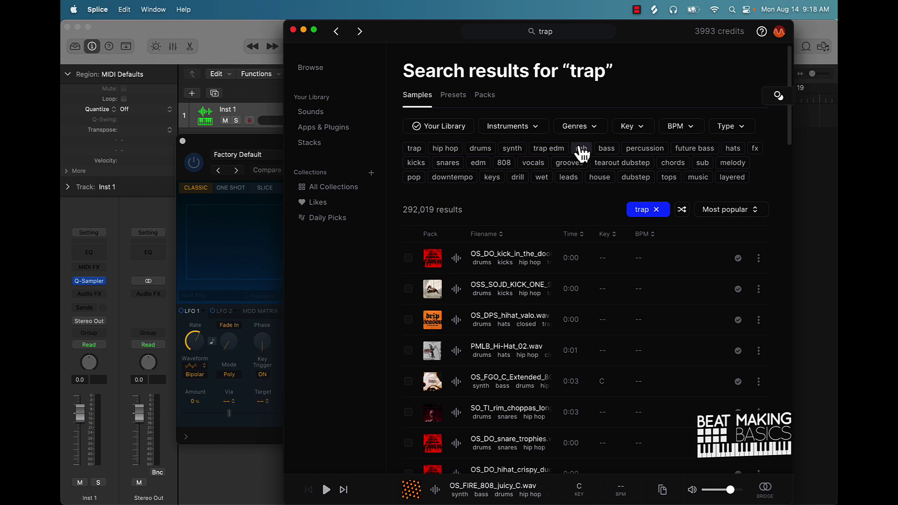
pyautogui.click(737, 168)
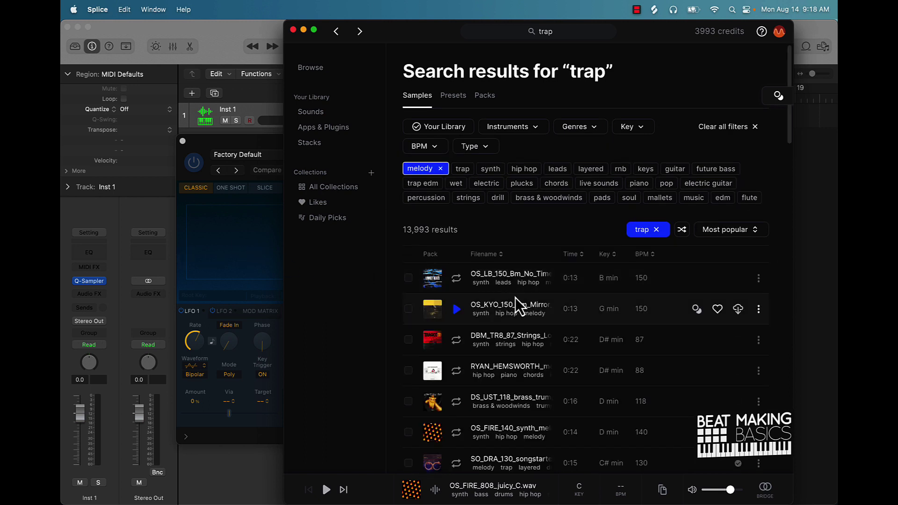
# Preview several of the first trap melody loops, down to the OS_FIRE_140 synth melody.
pyautogui.click(457, 279)
pyautogui.click(456, 309)
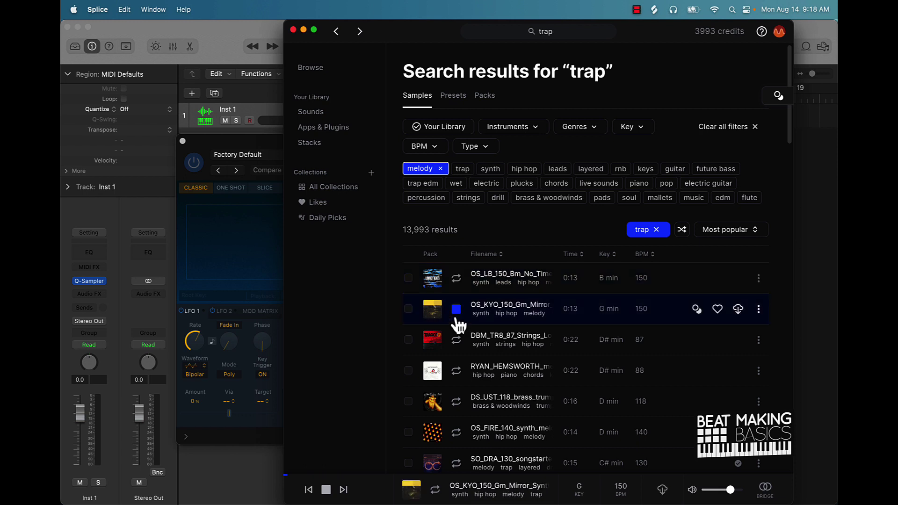
pyautogui.click(456, 340)
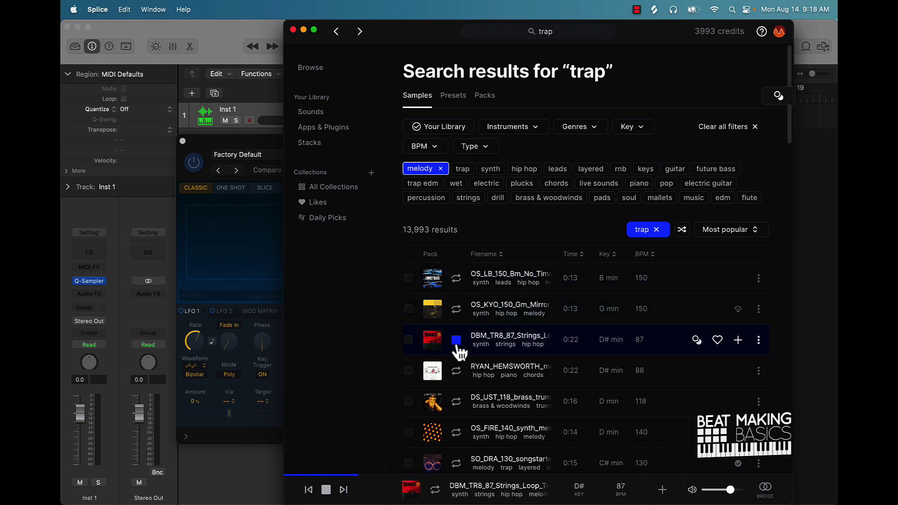
pyautogui.click(457, 371)
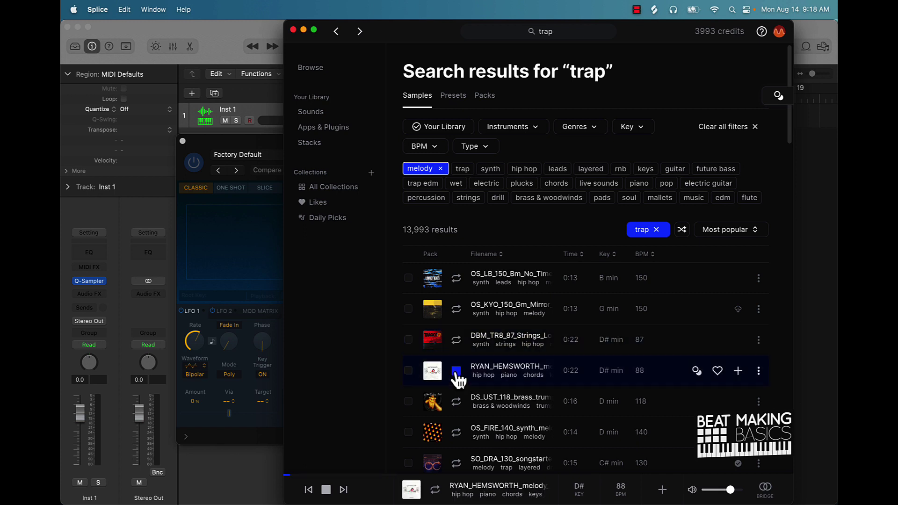
pyautogui.click(458, 399)
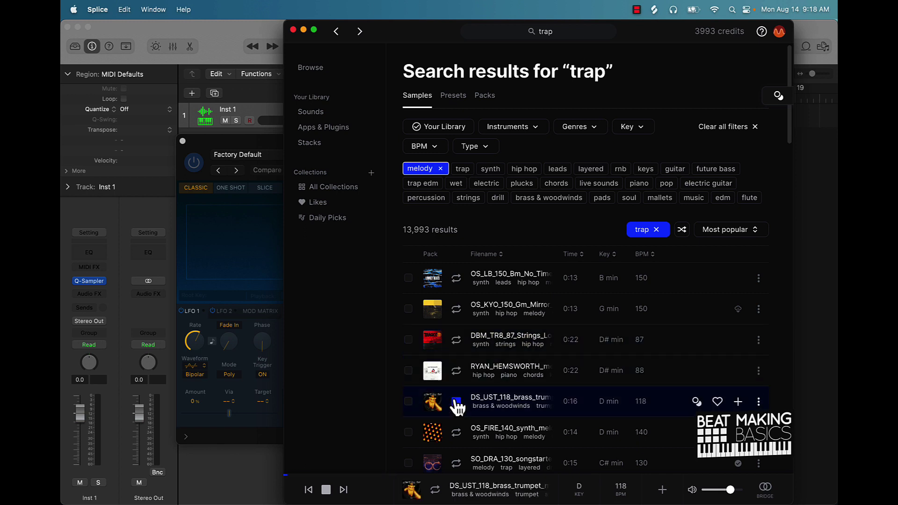
pyautogui.scroll(-3, 459, 403)
pyautogui.click(457, 358)
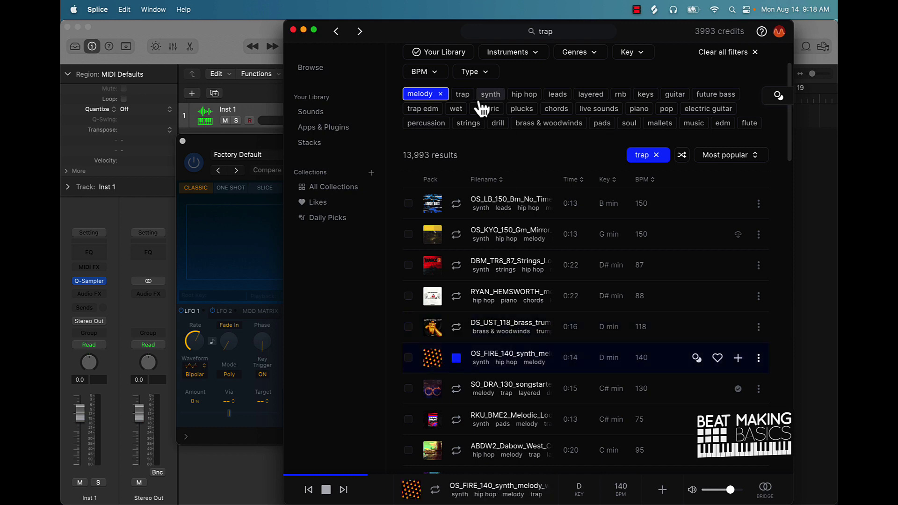
# Add the trap tag to the filters and preview more melody loops, including the KMRBI_GHGL_70 electric guitar loop.
pyautogui.click(463, 94)
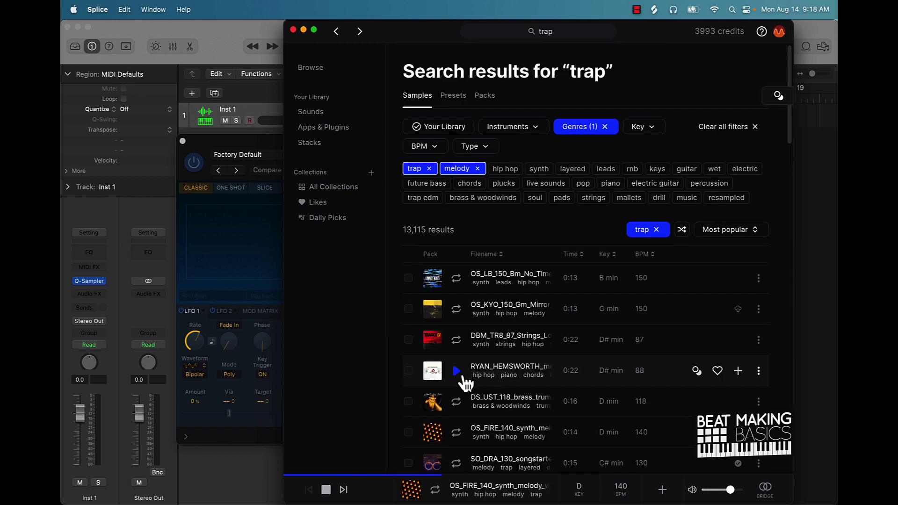
pyautogui.click(457, 371)
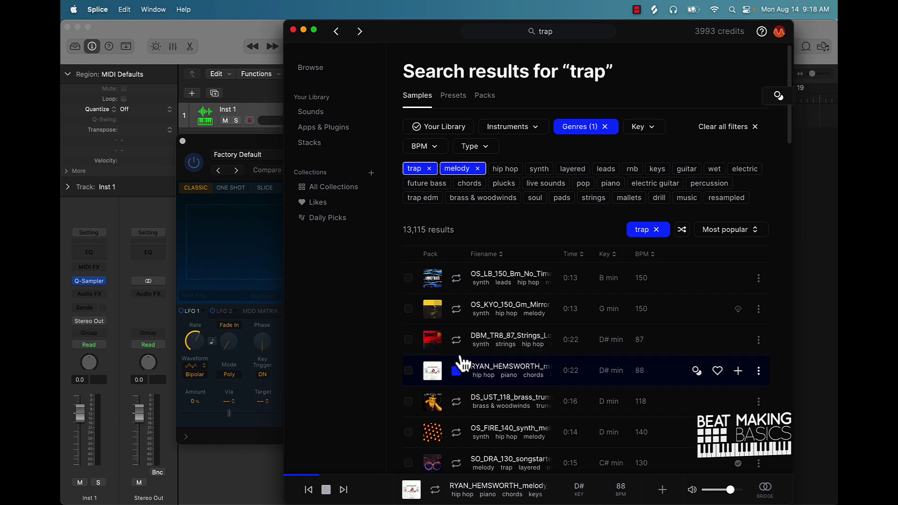
pyautogui.scroll(-10, 461, 364)
pyautogui.click(457, 340)
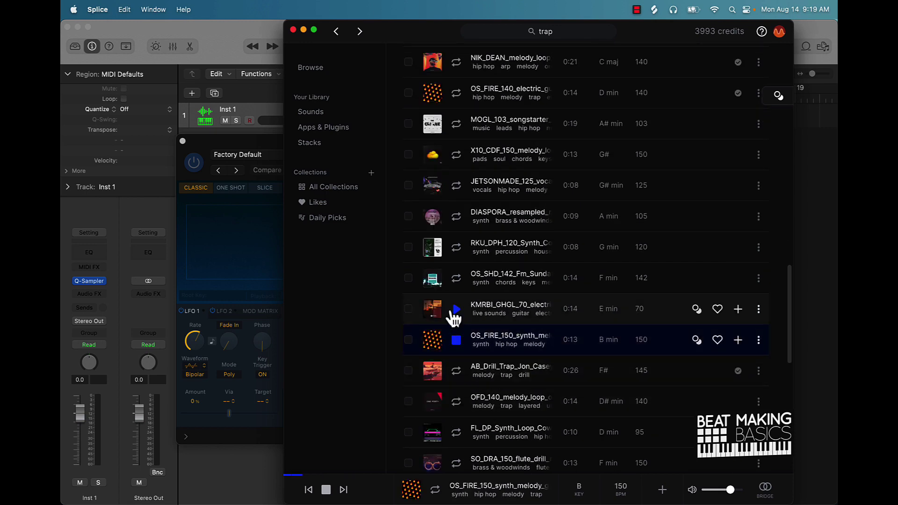
pyautogui.click(457, 309)
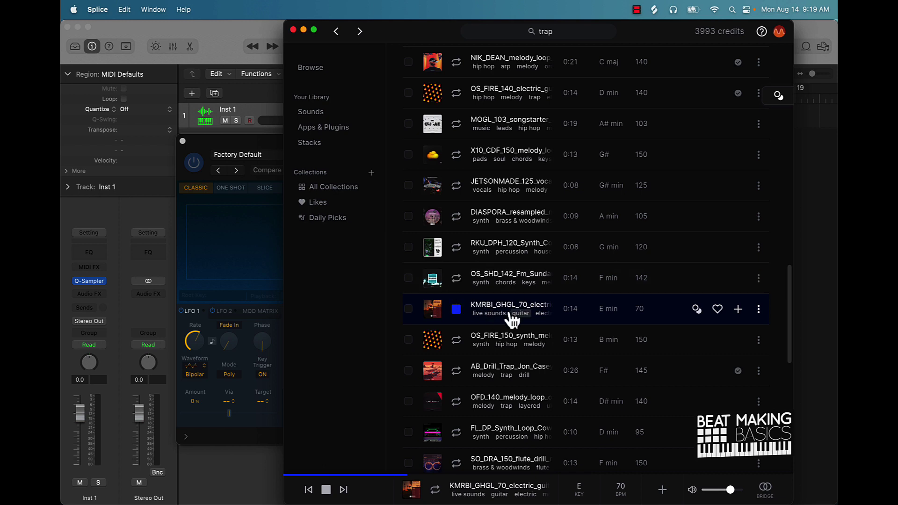
# Add the KMRBI_GHGL_70 electric guitar loop to the library and load it into Logic Pro's Quick Sampler with Follow Tempo on.
pyautogui.click(739, 310)
pyautogui.moveTo(672, 310); pyautogui.dragTo(219, 227)
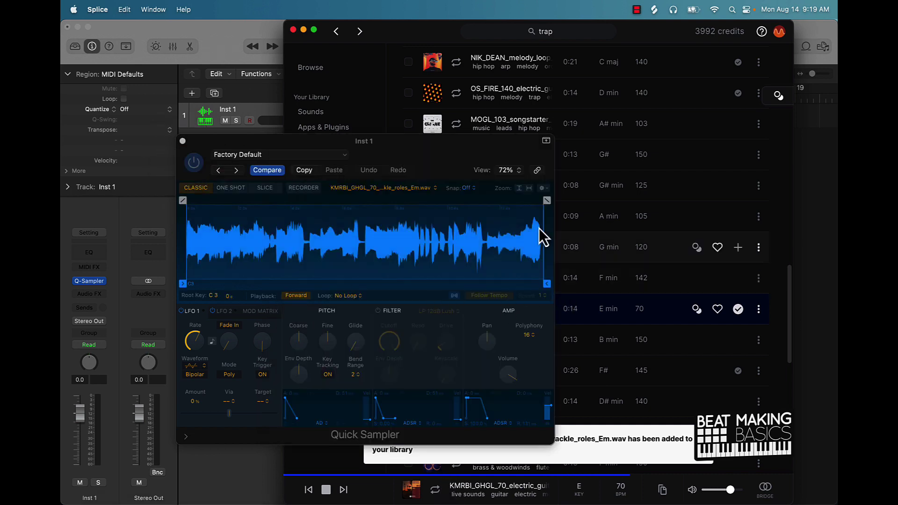
pyautogui.click(303, 30)
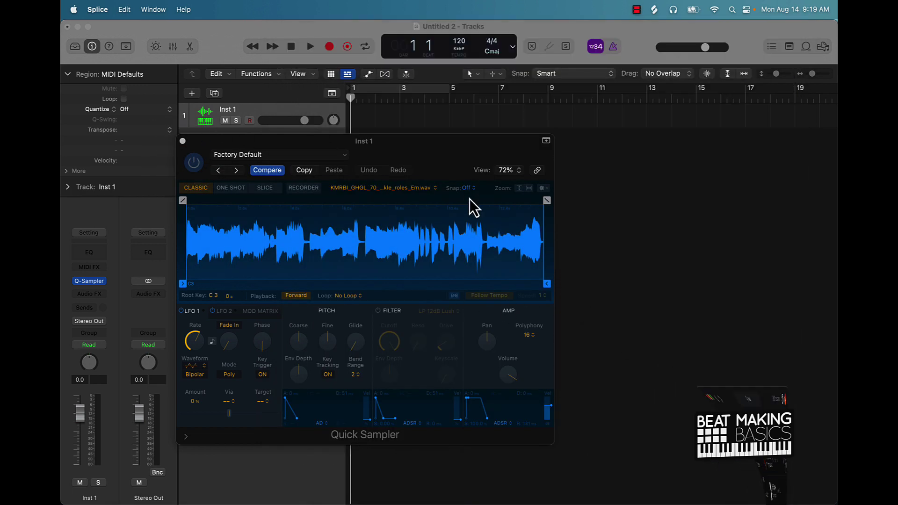
pyautogui.moveTo(455, 164); pyautogui.dragTo(540, 182)
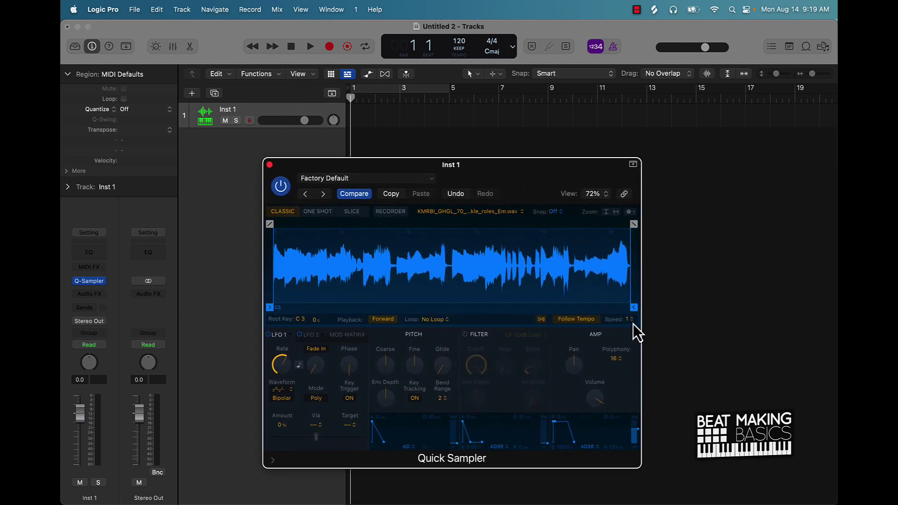
# Open Musical Typing, audition the sample while lowering the octave to C3, and move the keyboard window aside.
pyautogui.press('super+k')
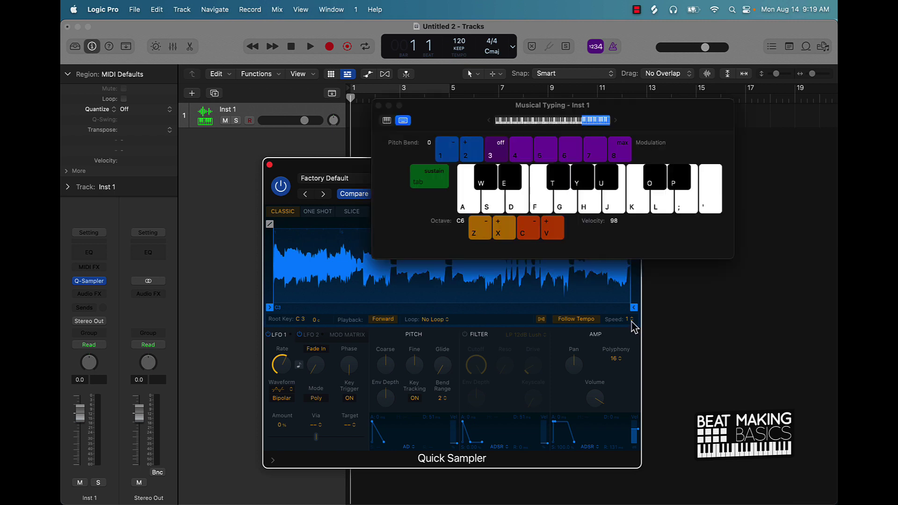
pyautogui.press('k')
pyautogui.press('g')
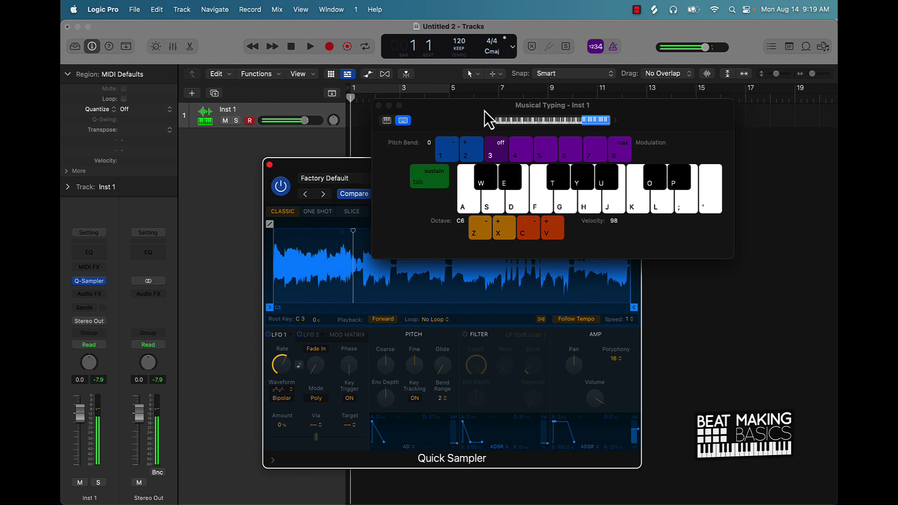
pyautogui.press('z')
pyautogui.press('g')
pyautogui.press('z')
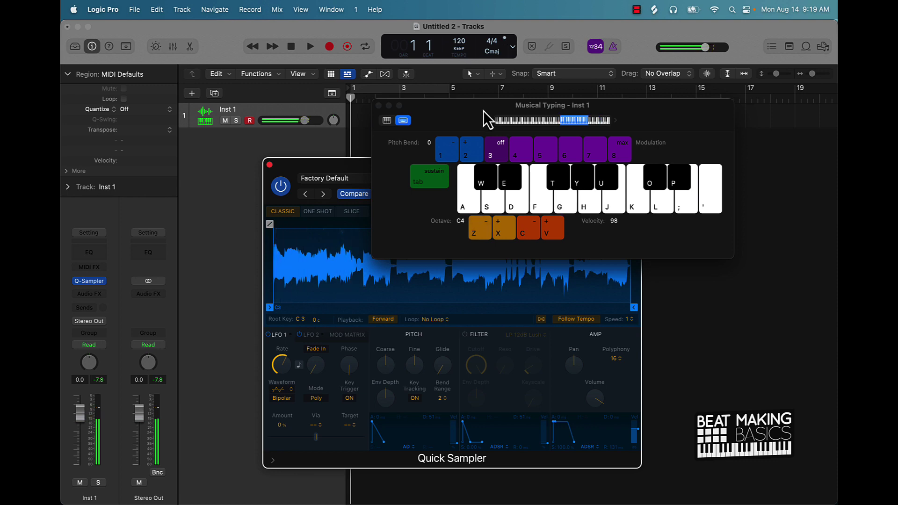
pyautogui.press('h')
pyautogui.press('z')
pyautogui.press('h')
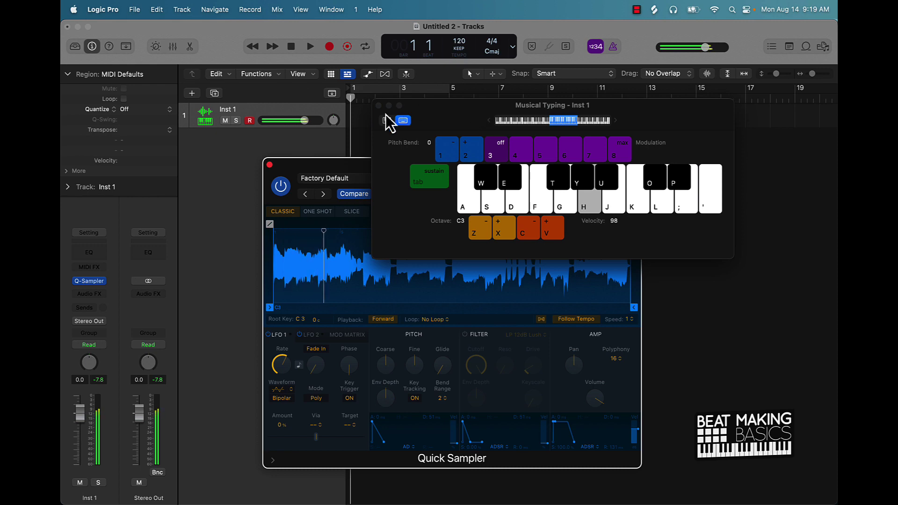
pyautogui.moveTo(440, 109); pyautogui.dragTo(569, 115)
# Set the project tempo to 115 BPM while replaying the sample.
pyautogui.click(460, 40)
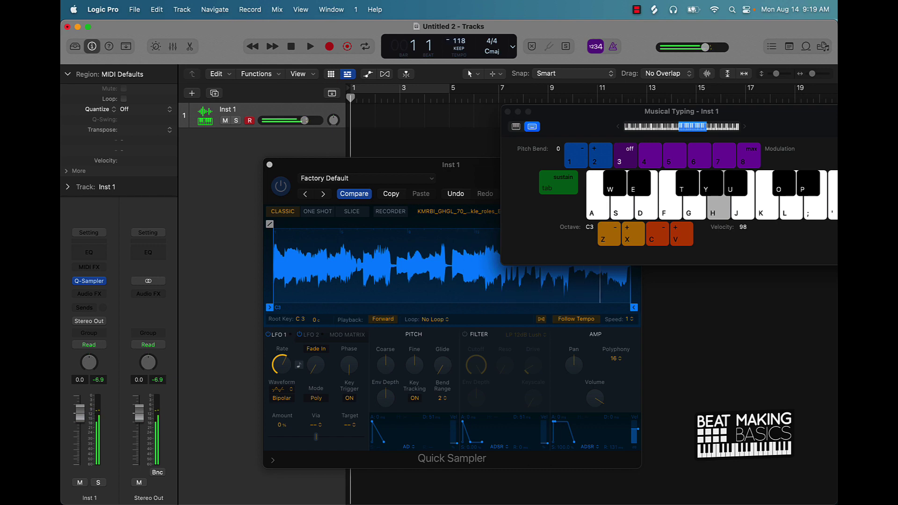
pyautogui.press('h')
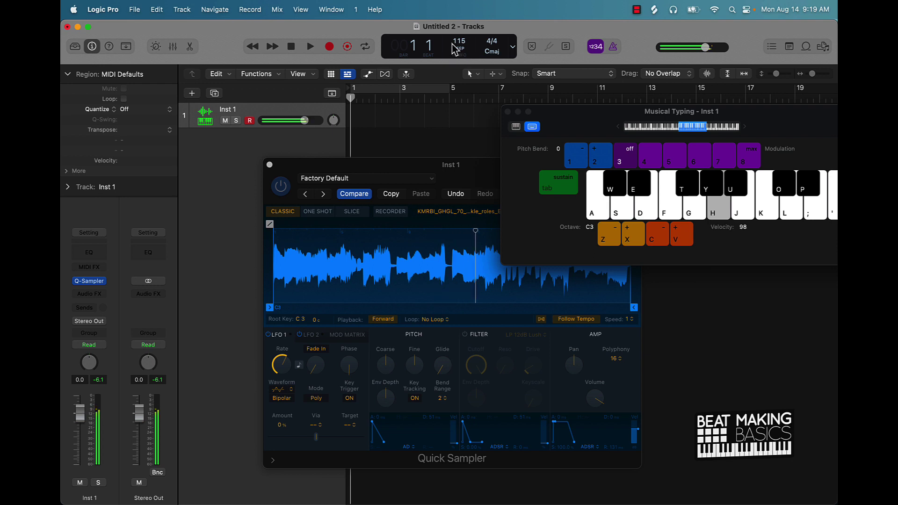
pyautogui.press('r')
pyautogui.press('space')
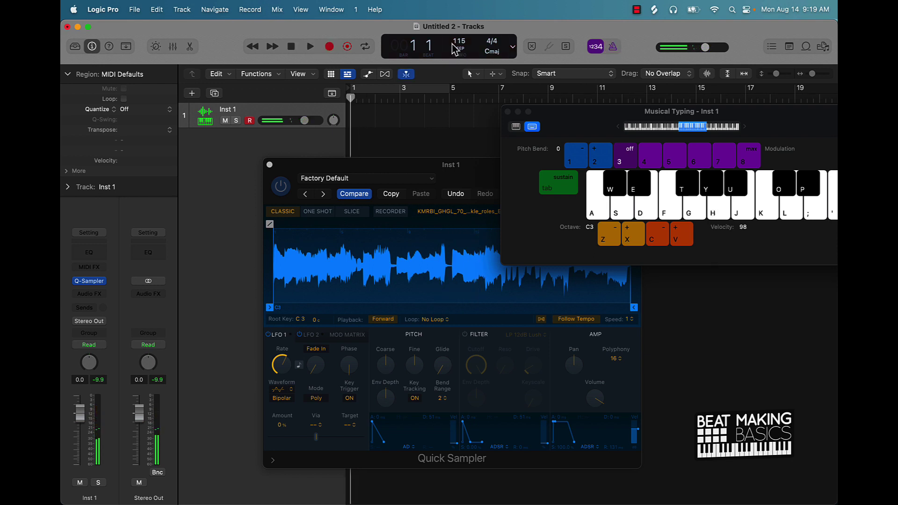
pyautogui.press('r')
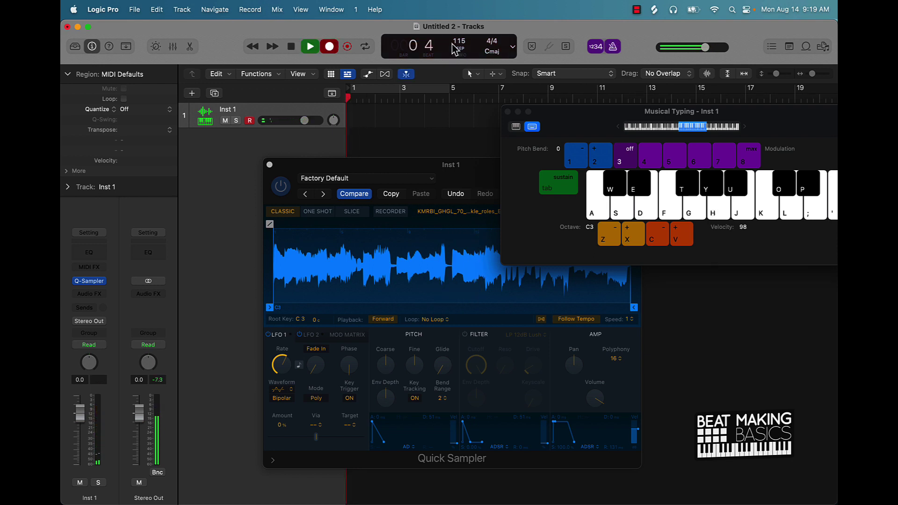
pyautogui.press('j')
pyautogui.press('space')
pyautogui.press('h')
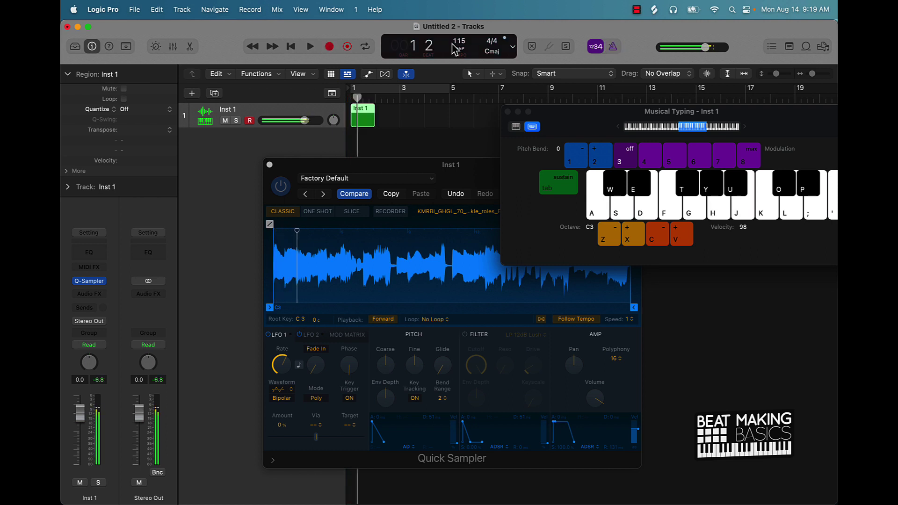
pyautogui.press('super+z')
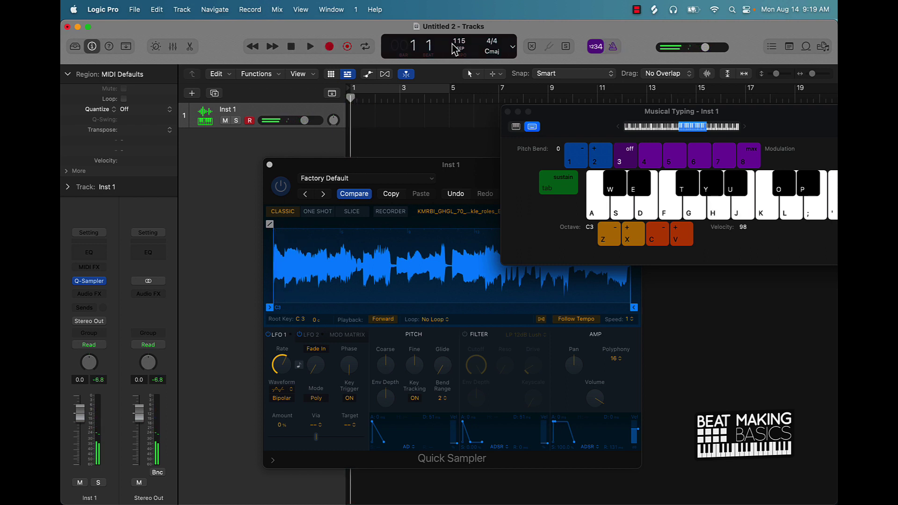
# Record a sustained A3 note triggering the sample on Inst 1 from bar 1 into bar 6, switching the metronome off.
pyautogui.press('r')
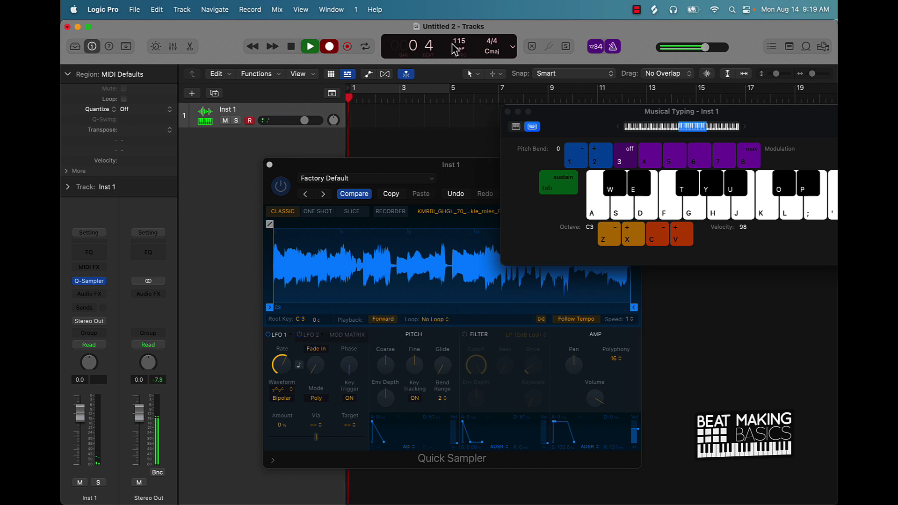
pyautogui.press('h')
pyautogui.click(613, 49)
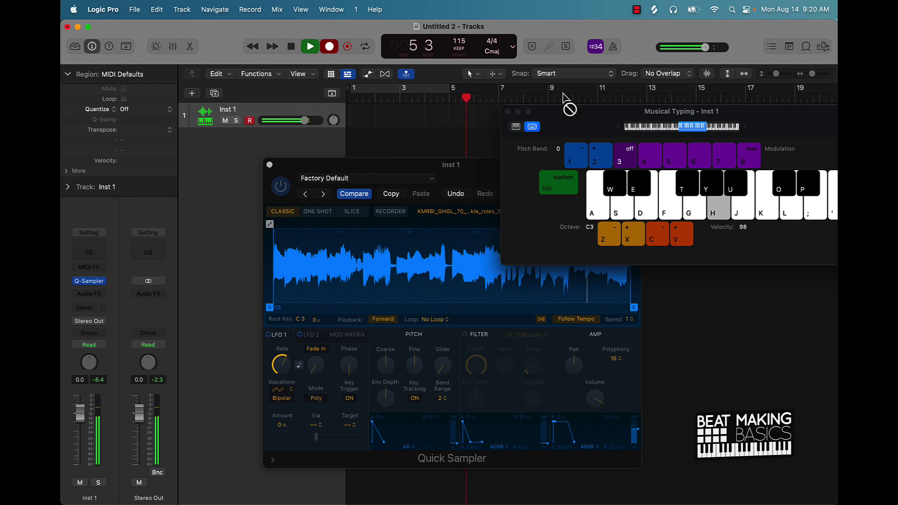
pyautogui.press('space')
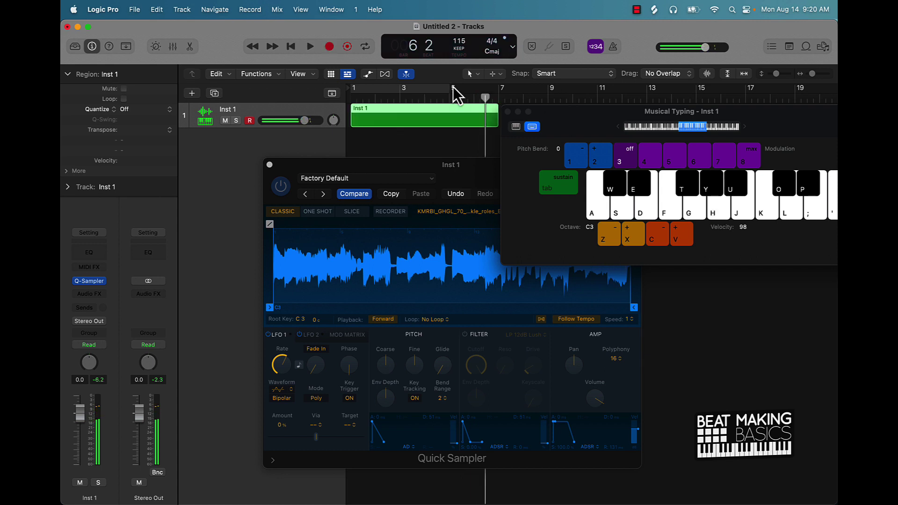
# Open the recorded region in the Piano Roll, close Quick Sampler, and time-quantize the recorded note.
pyautogui.doubleClick(417, 113)
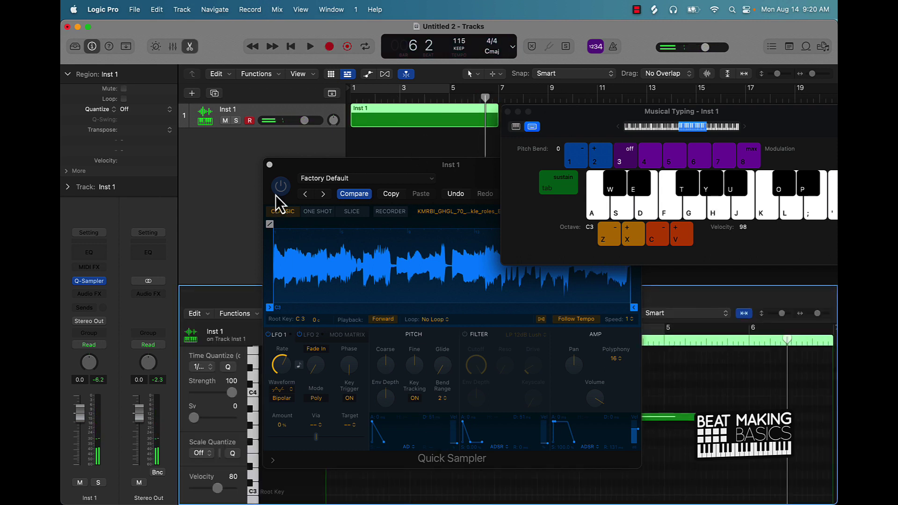
pyautogui.click(270, 164)
pyautogui.press('super+a')
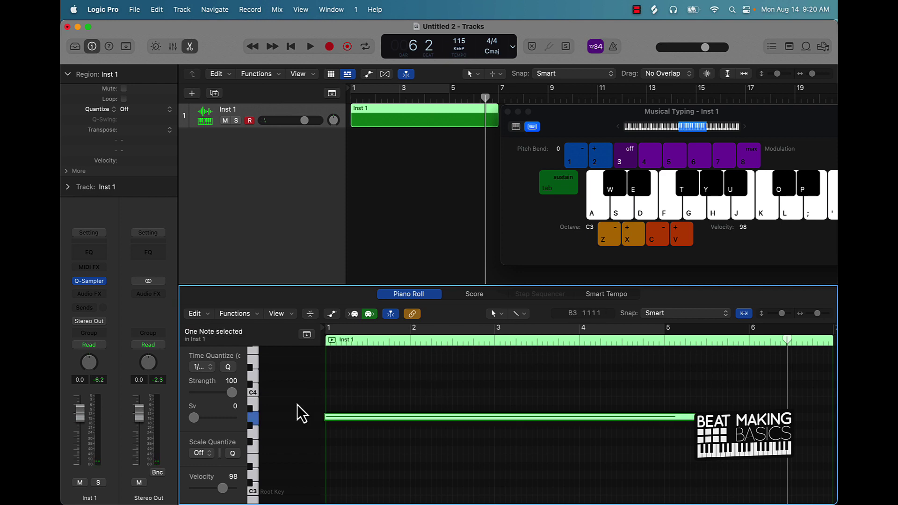
pyautogui.click(233, 369)
pyautogui.press('space')
pyautogui.press('space')
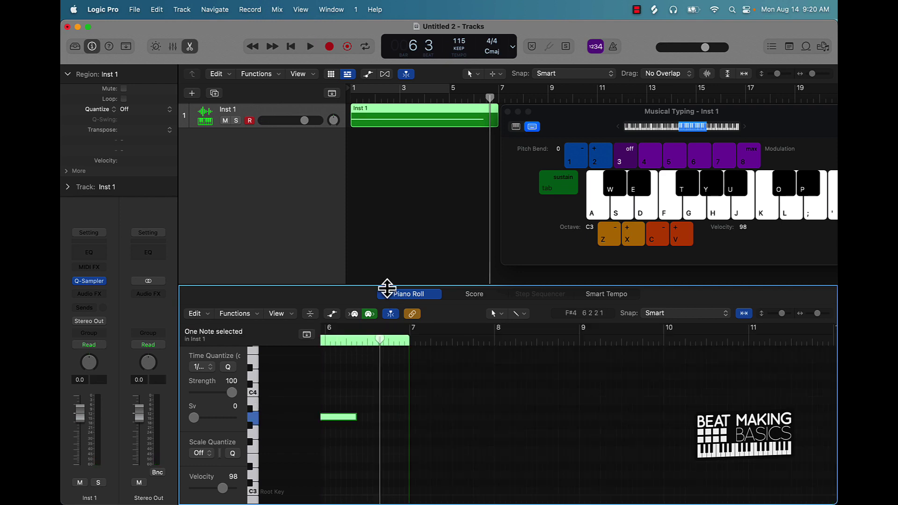
# Bounce the Inst 1 region in place to a new track, muting the source and keeping normalization off, and close Musical Typing.
pyautogui.press('Return')
pyautogui.rightClick(387, 118)
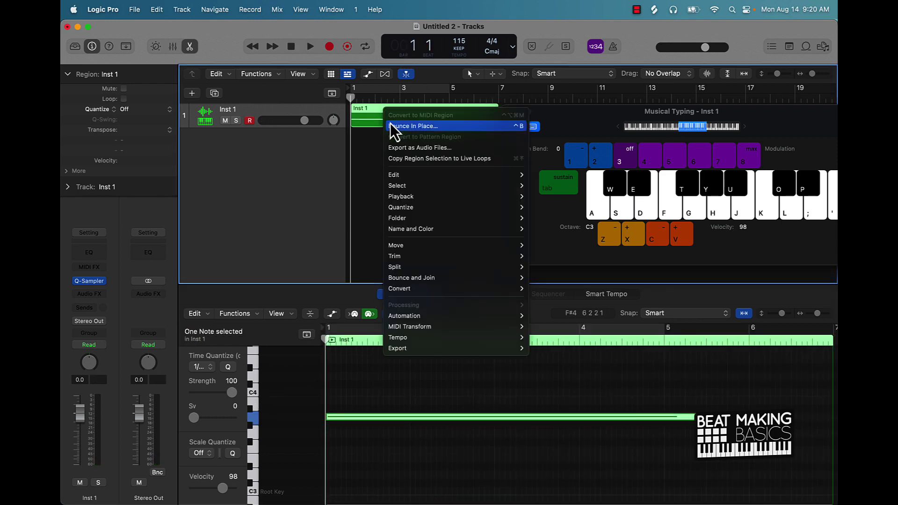
pyautogui.click(409, 126)
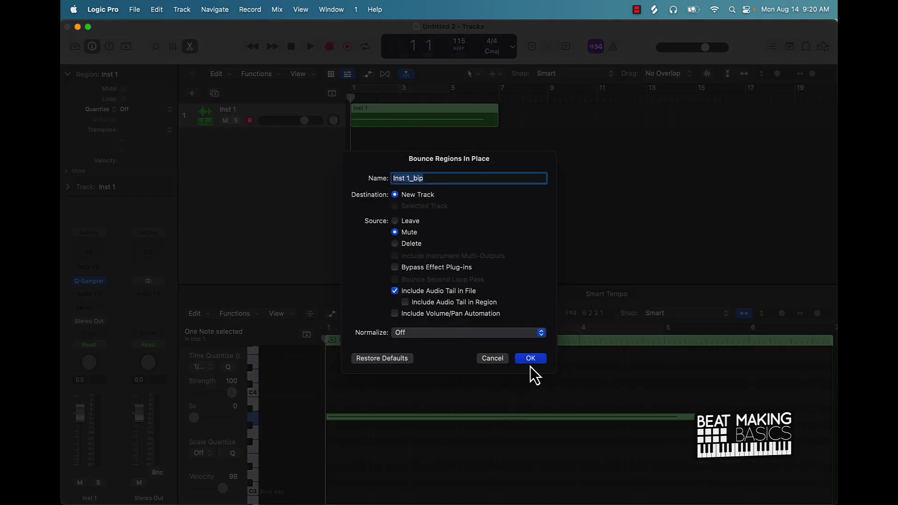
pyautogui.click(531, 359)
pyautogui.press('super+k')
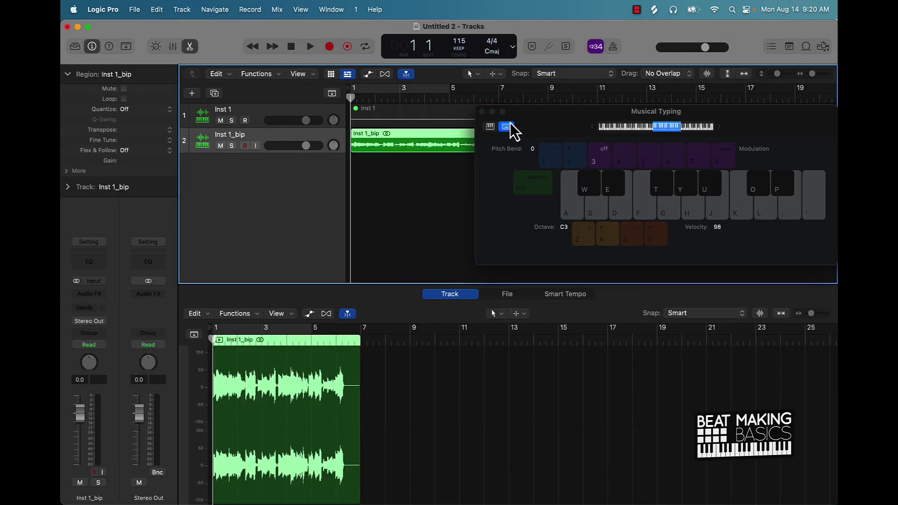
pyautogui.click(482, 112)
# Split the bounced Inst 1_bip region where its audio ends at about 6 2 and delete the silent tail.
pyautogui.keyDown('ctrl'); pyautogui.keyDown('alt'); pyautogui.click(537, 167); pyautogui.keyUp('alt'); pyautogui.keyUp('ctrl')
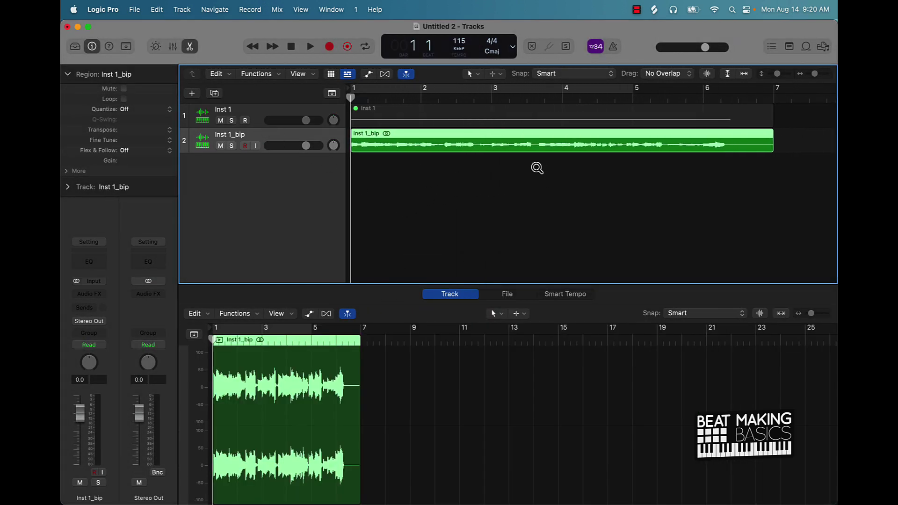
pyautogui.hscroll(5, 682, 131)
pyautogui.moveTo(679, 97); pyautogui.dragTo(653, 101)
pyautogui.scroll(4, 655, 122)
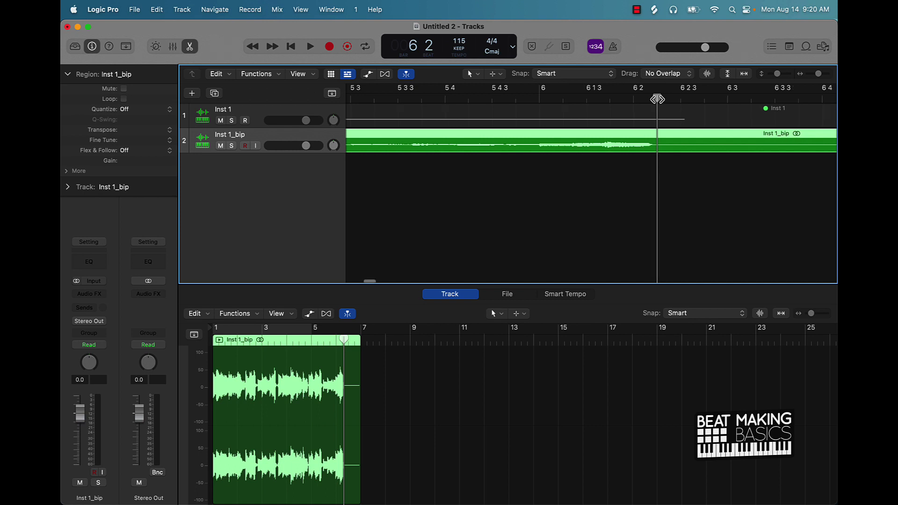
pyautogui.moveTo(657, 99); pyautogui.dragTo(640, 103)
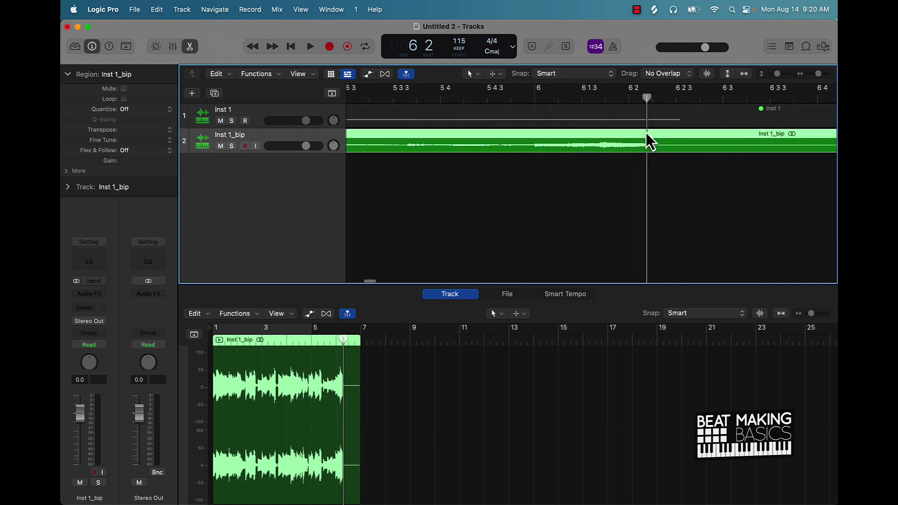
pyautogui.press('super+t')
pyautogui.press('Delete')
pyautogui.click(560, 132)
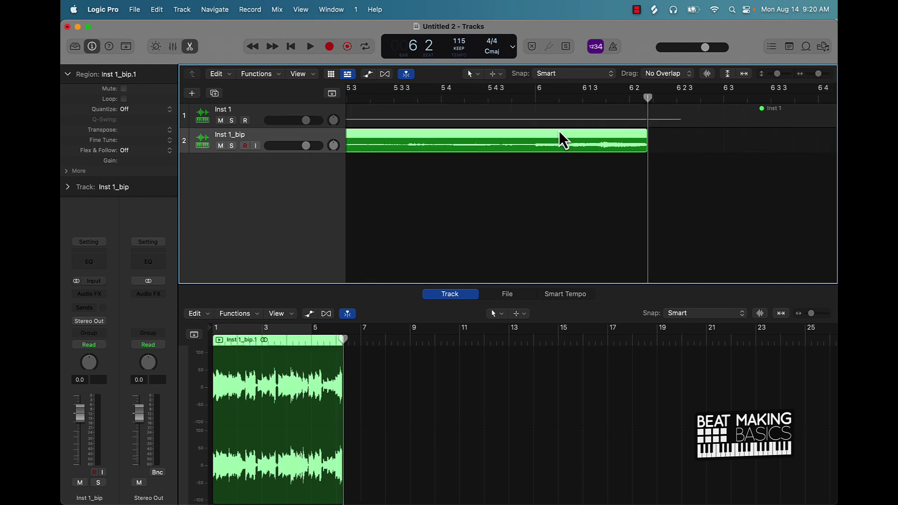
# Enable Polyphonic (Auto) flex on the Inst 1_bip track and time-stretch its region to end at bar 5.
pyautogui.click(385, 74)
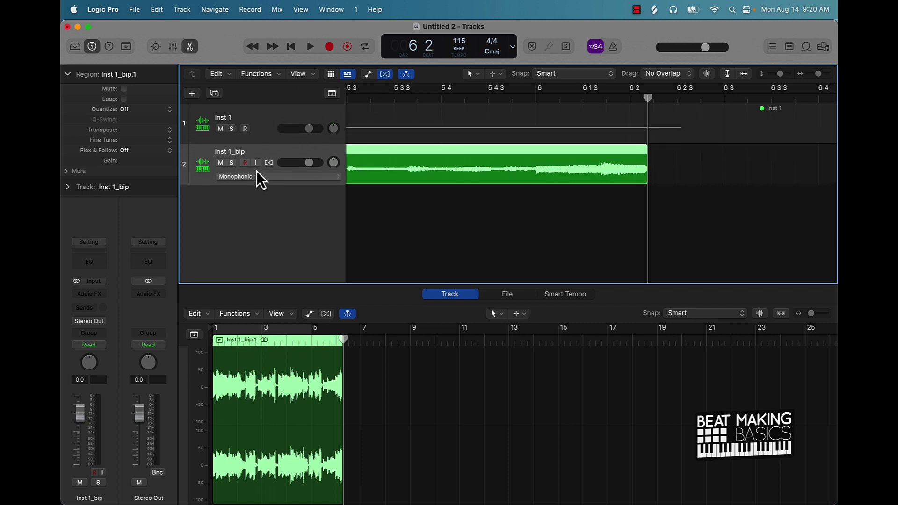
pyautogui.click(269, 163)
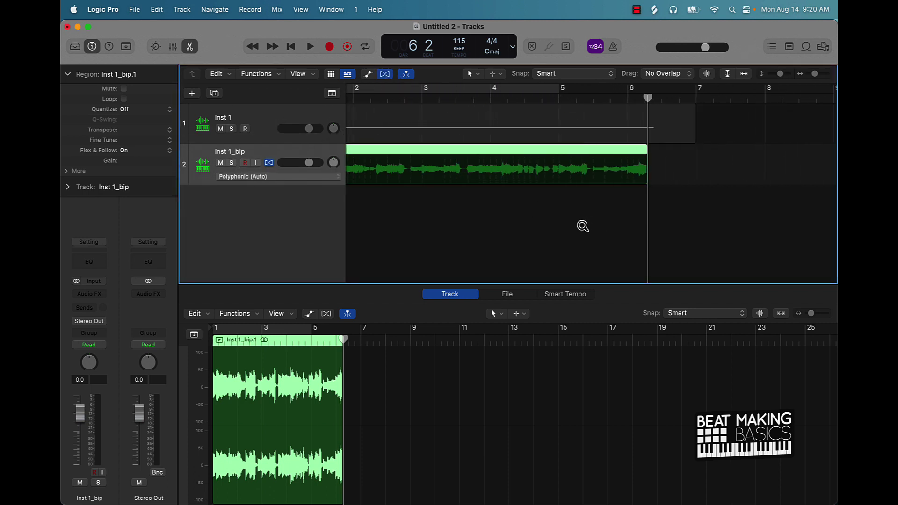
pyautogui.keyDown('ctrl'); pyautogui.keyDown('alt'); pyautogui.click(583, 225); pyautogui.keyUp('alt'); pyautogui.keyUp('ctrl')
pyautogui.moveTo(559, 153); pyautogui.dragTo(511, 150)
# Cycle playback from bar 1 to bar 5 with the metronome on and set the project tempo to 111 BPM.
pyautogui.click(462, 88)
pyautogui.press('space')
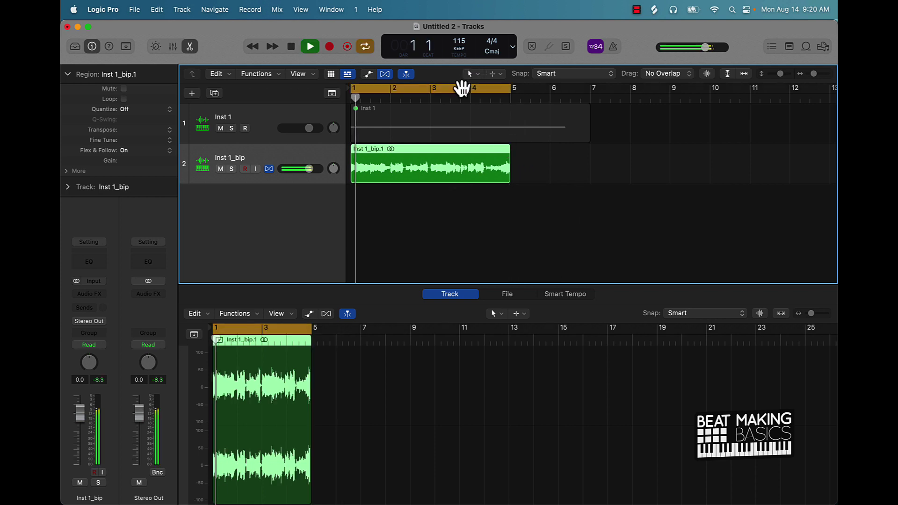
pyautogui.click(613, 46)
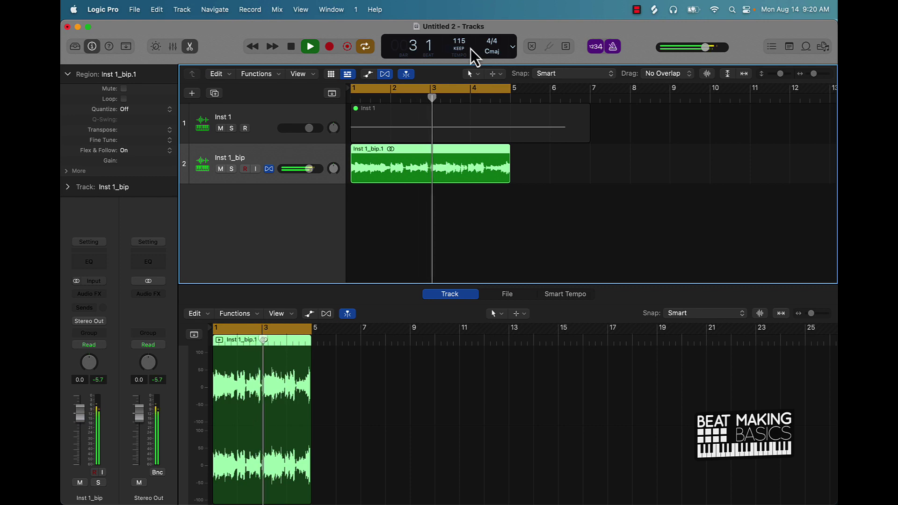
pyautogui.moveTo(460, 42); pyautogui.dragTo(456, 51)
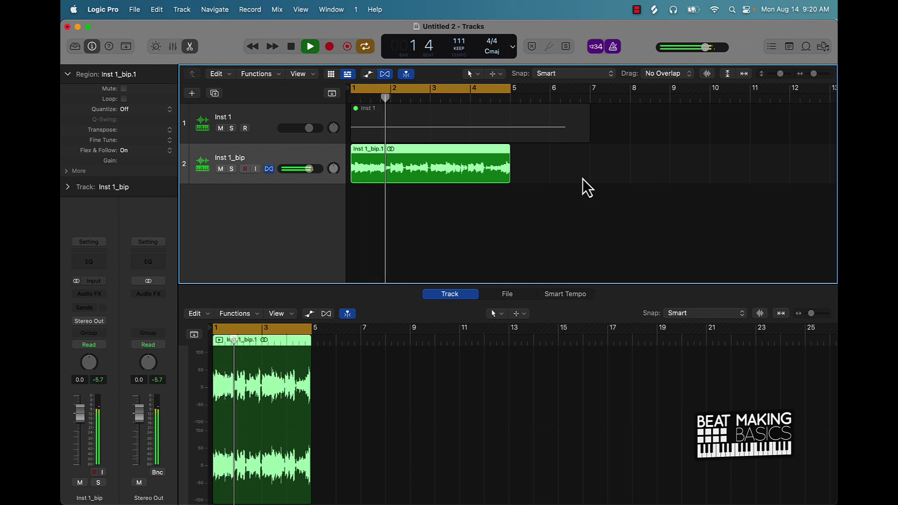
# Examine the Inst 1_bip waveform up close while auditioning the loop to check its timing against the metronome.
pyautogui.click(577, 180)
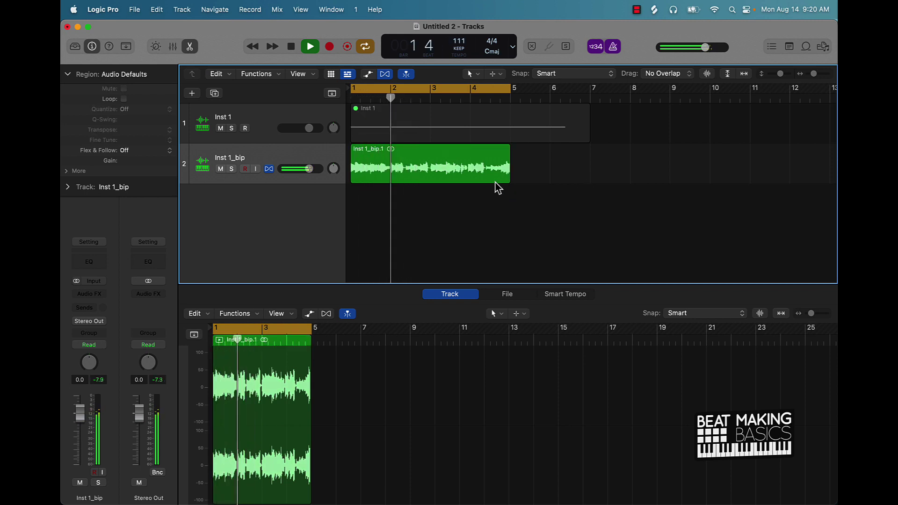
pyautogui.click(459, 169)
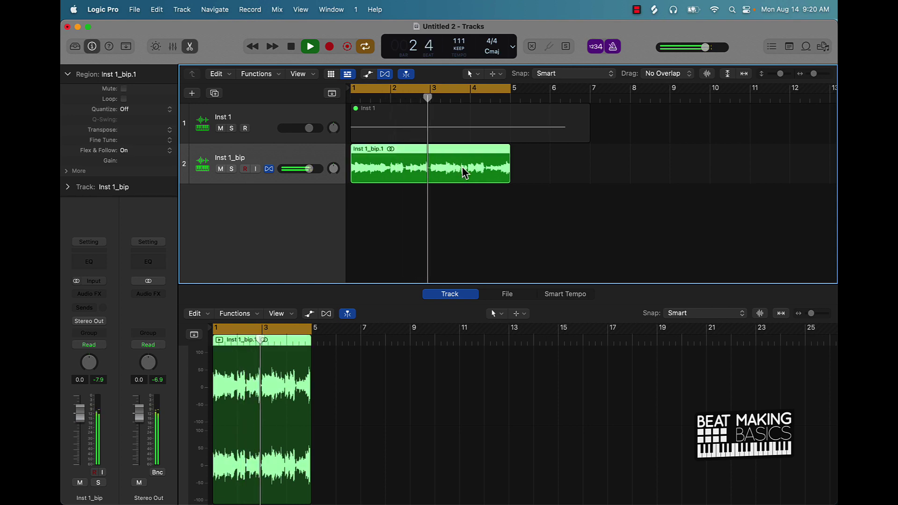
pyautogui.press('z')
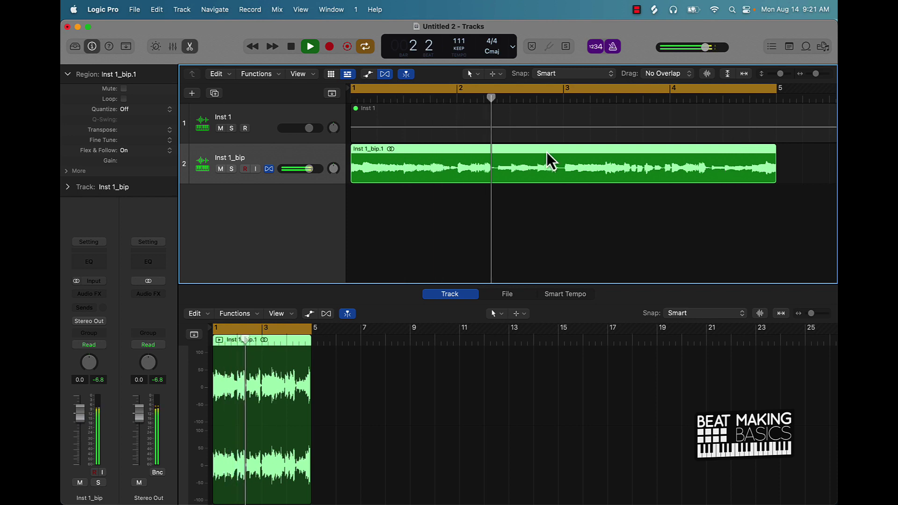
pyautogui.click(462, 186)
pyautogui.scroll(6, 463, 187)
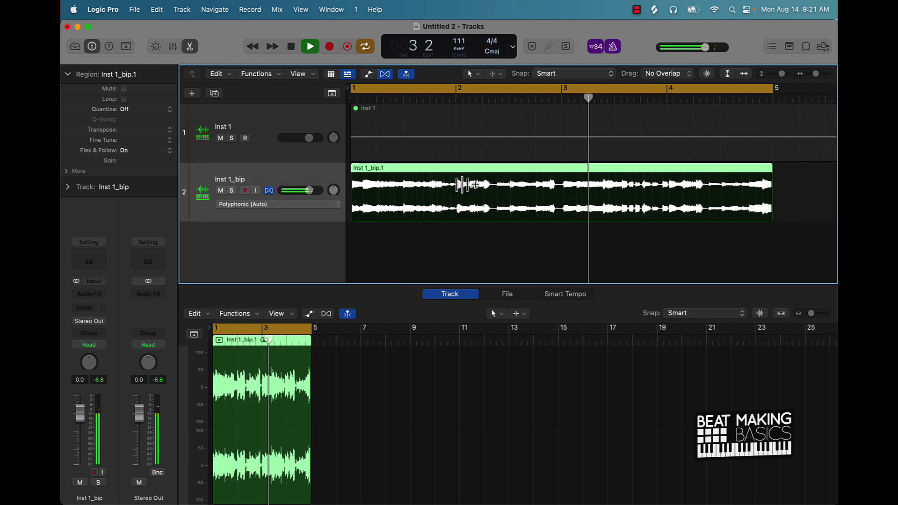
pyautogui.press('super+Right')
pyautogui.press('super+Right')
pyautogui.press('super+Right')
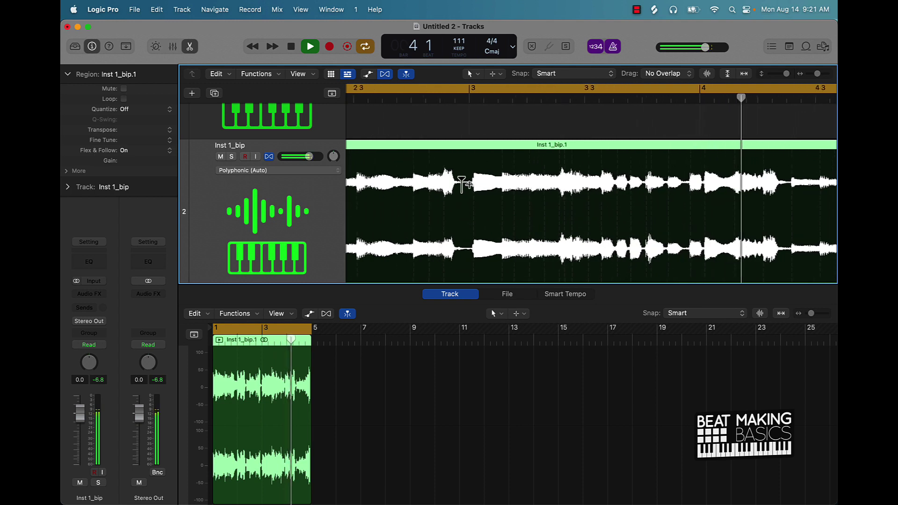
pyautogui.press('space')
pyautogui.hscroll(-15, 461, 183)
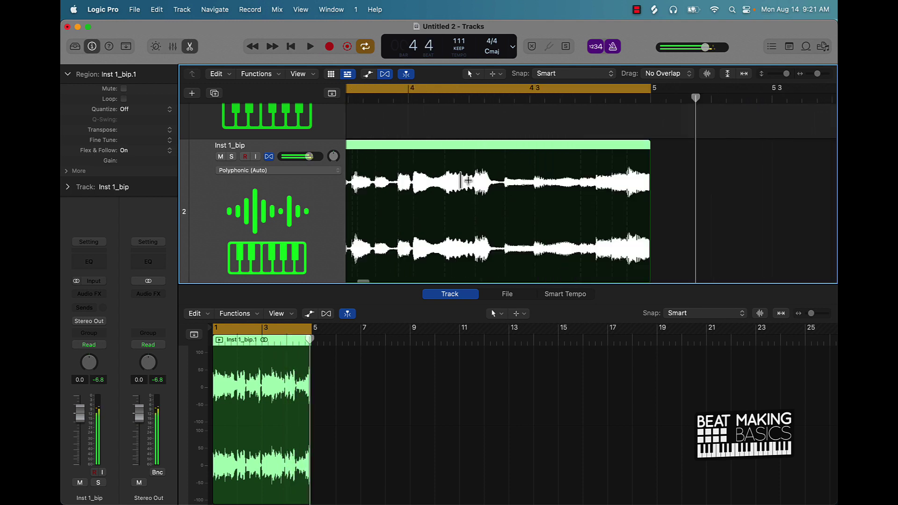
pyautogui.hscroll(6, 461, 181)
pyautogui.press('space')
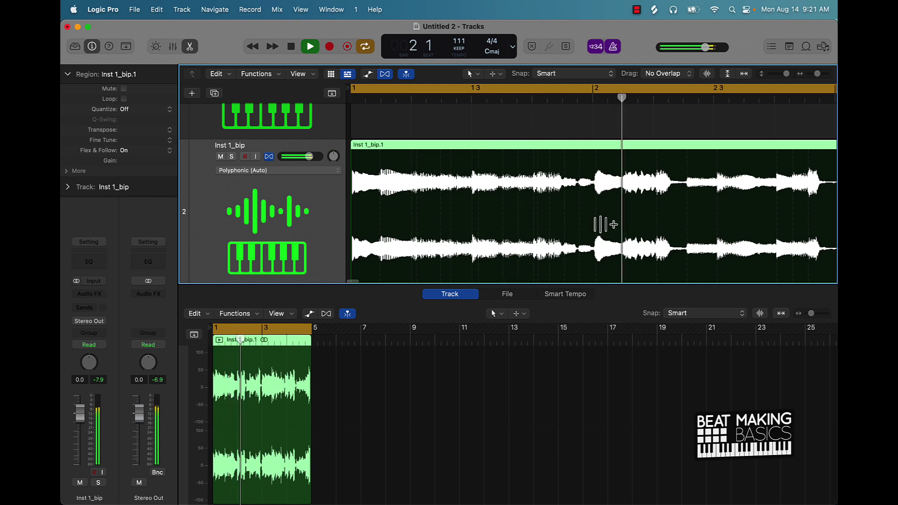
# Add flex markers on the Inst 1_bip transients at bars 2, 3 and 4 to align them to the grid, replaying between edits.
pyautogui.press('space')
pyautogui.click(596, 185)
pyautogui.press('space')
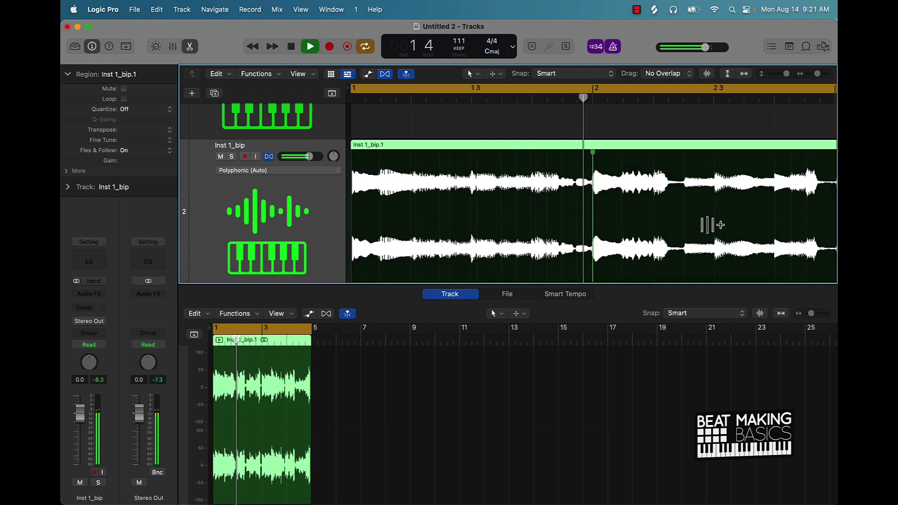
pyautogui.press('space')
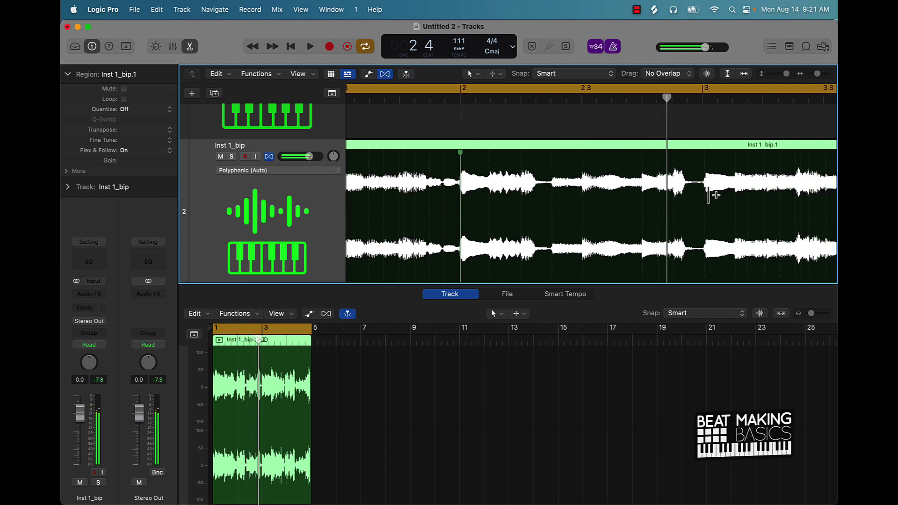
pyautogui.click(703, 182)
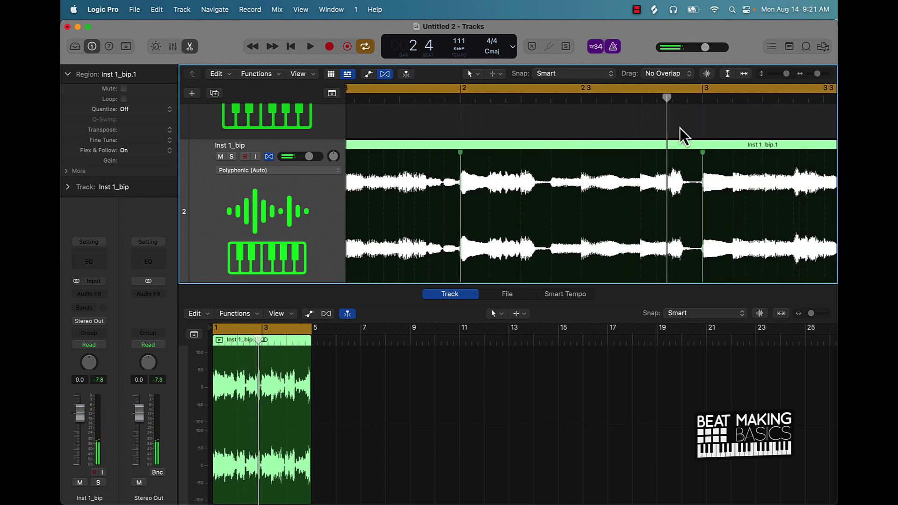
pyautogui.press('space')
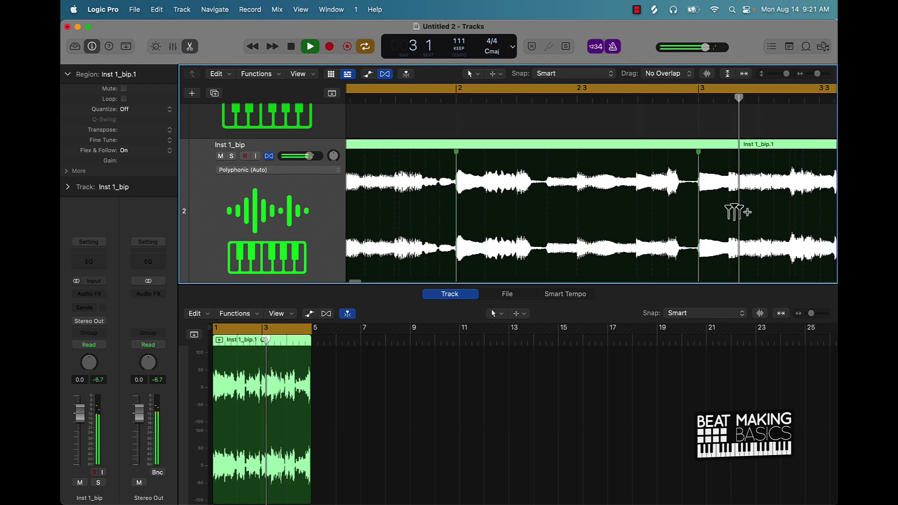
pyautogui.press('space')
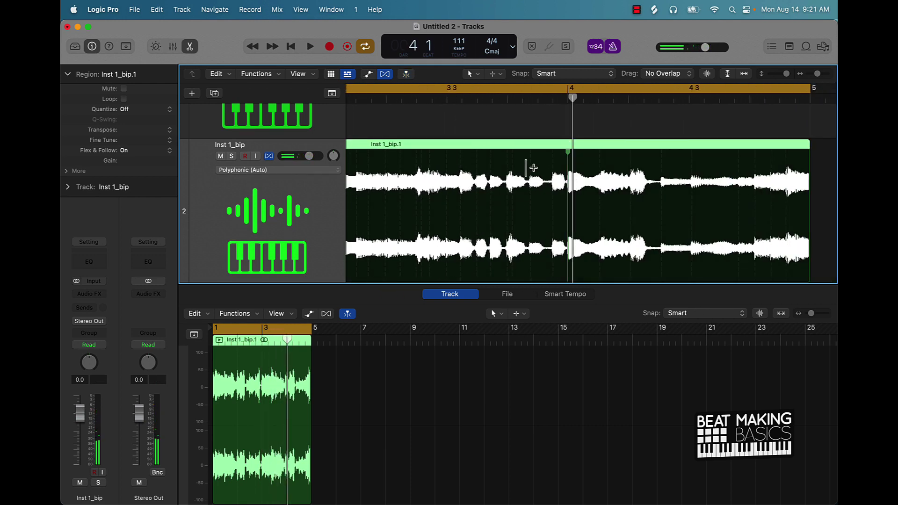
# Add a flex marker on the transient at 4 3 and replay the loop to check the corrected timing.
pyautogui.press('space')
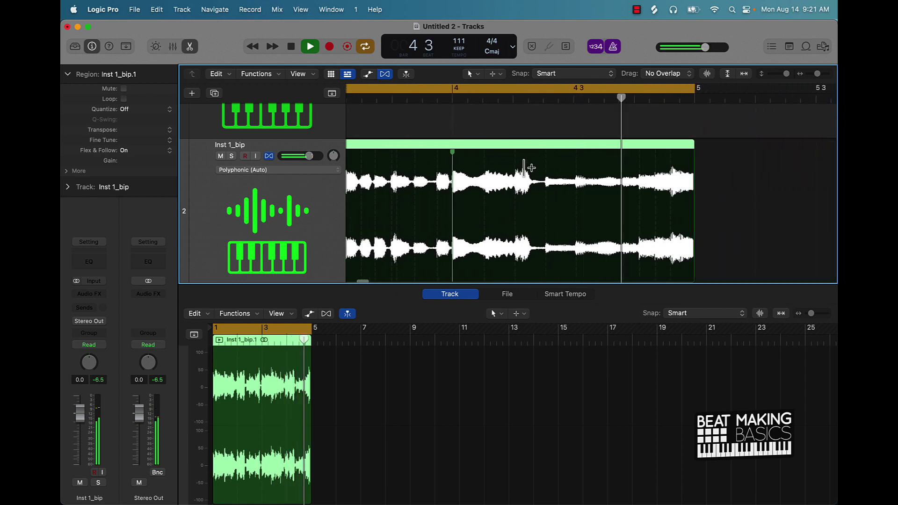
pyautogui.press('space')
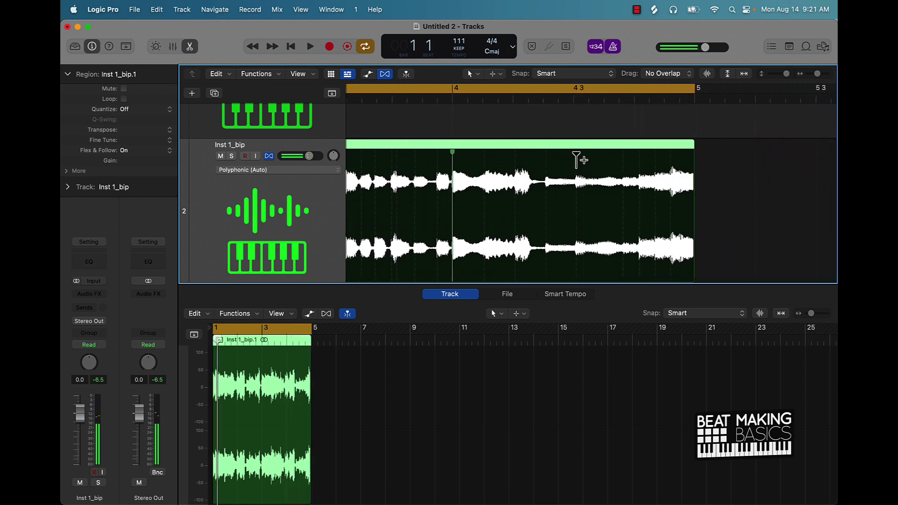
pyautogui.click(574, 160)
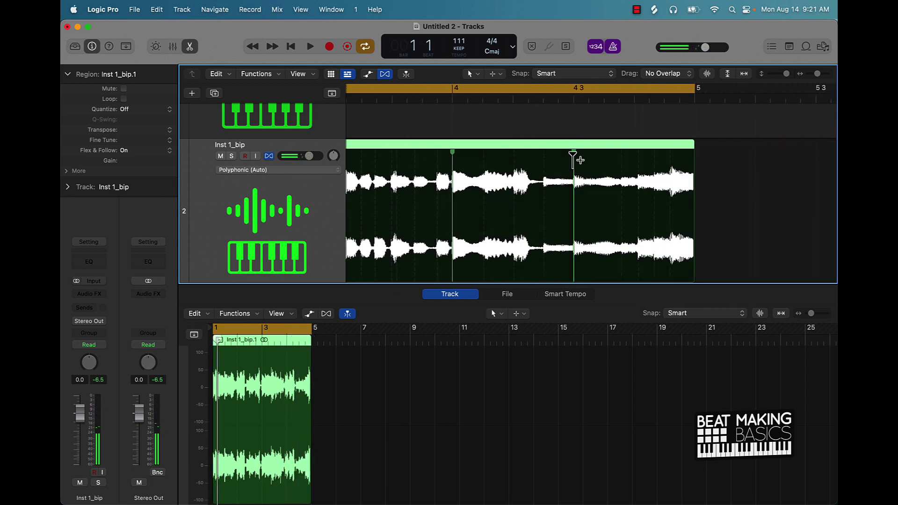
pyautogui.click(425, 98)
pyautogui.press('space')
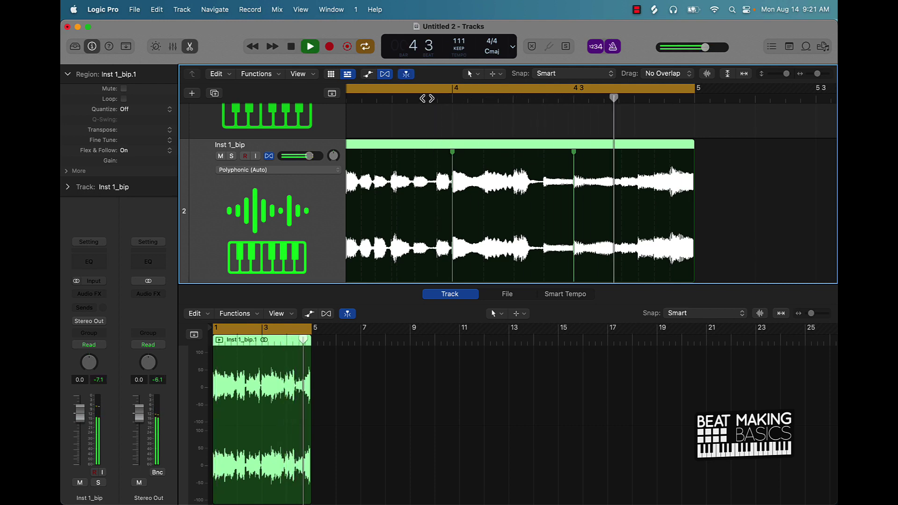
pyautogui.press('space')
pyautogui.click(424, 97)
pyautogui.press('space')
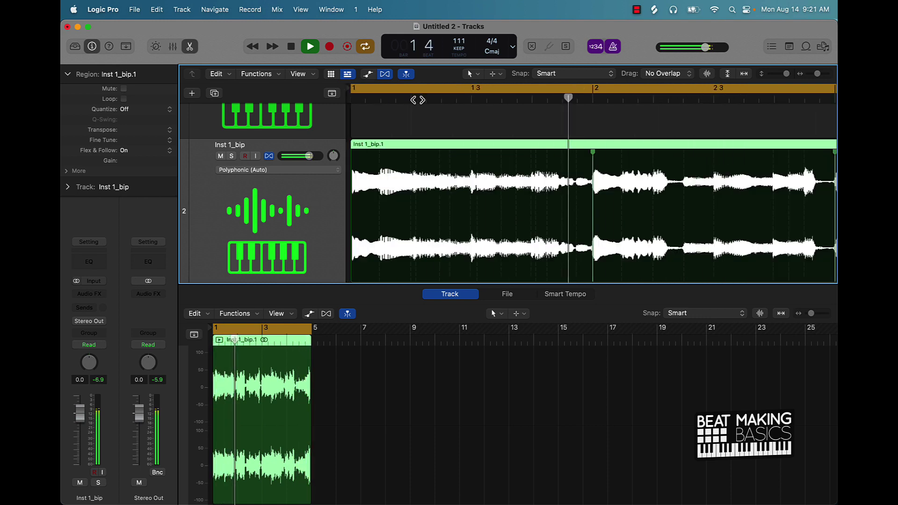
# Close the audio editor and zoom the Tracks area out to show both tracks across about nine bars.
pyautogui.click(192, 48)
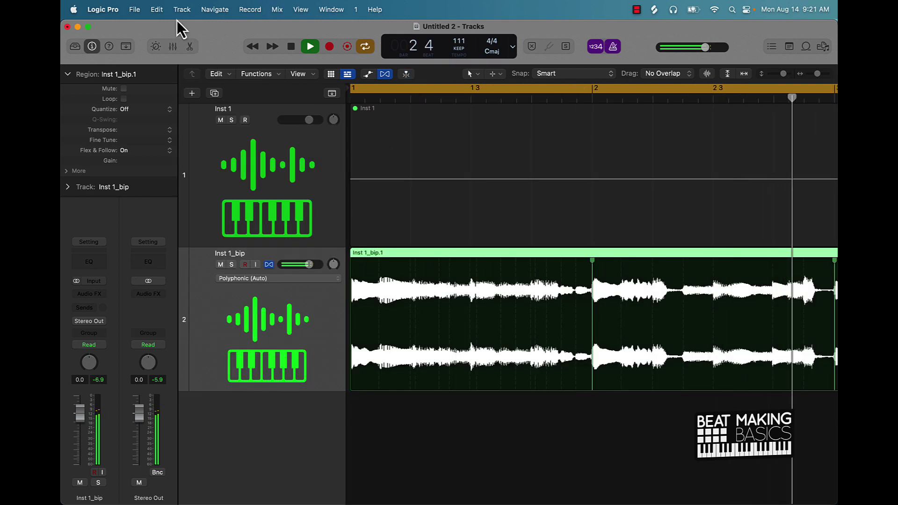
pyautogui.scroll(-10, 380, 348)
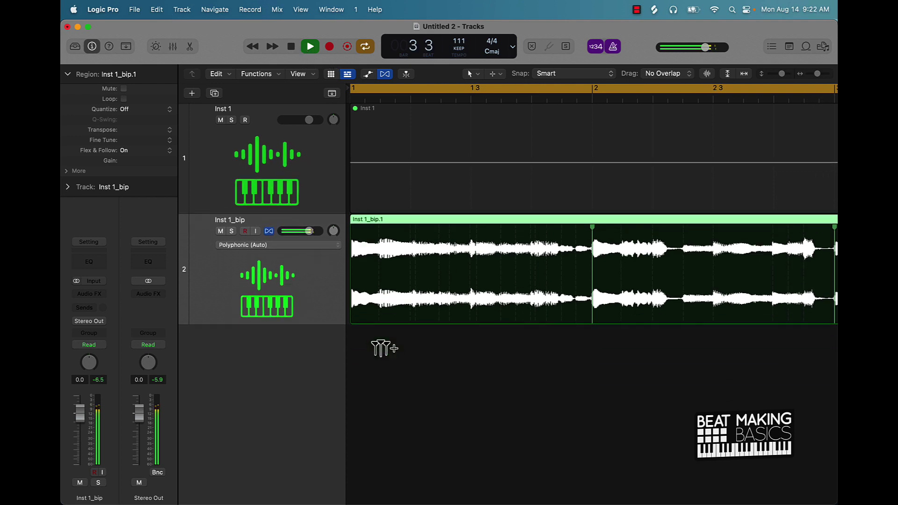
pyautogui.scroll(10, 377, 340)
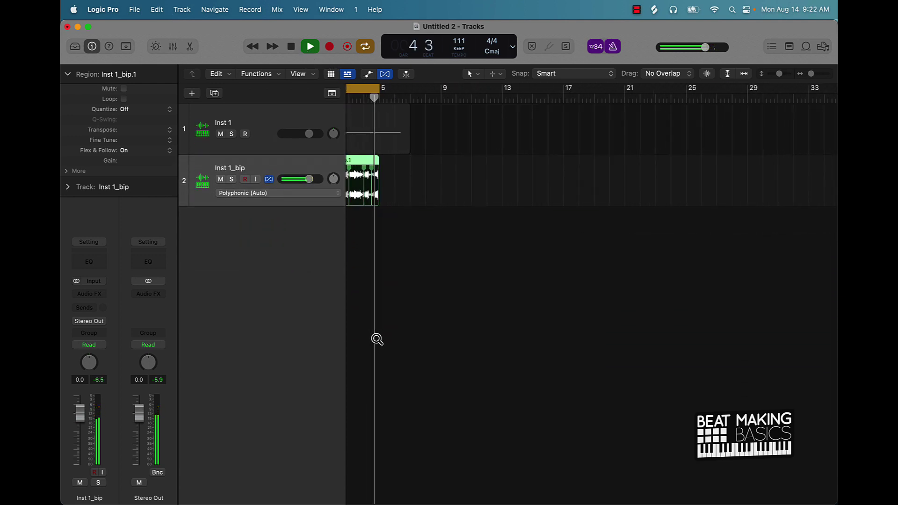
pyautogui.scroll(5, 369, 327)
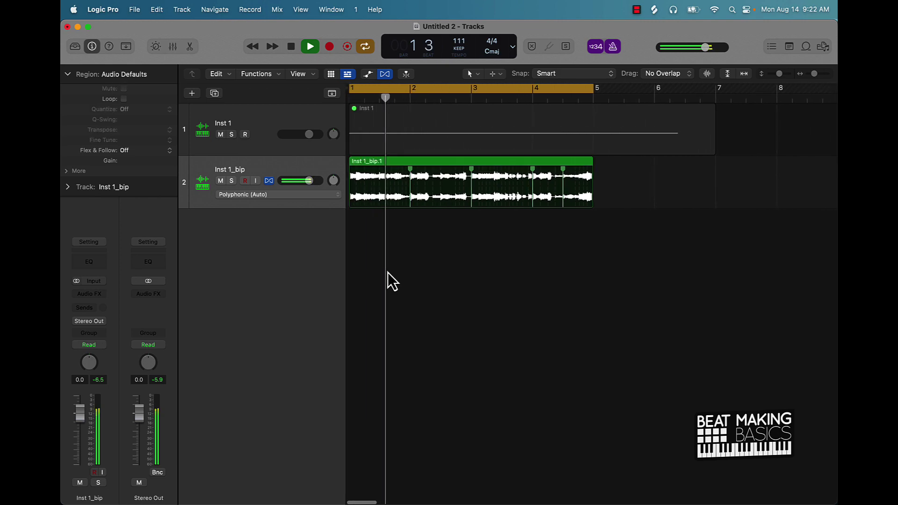
pyautogui.scroll(-5, 406, 271)
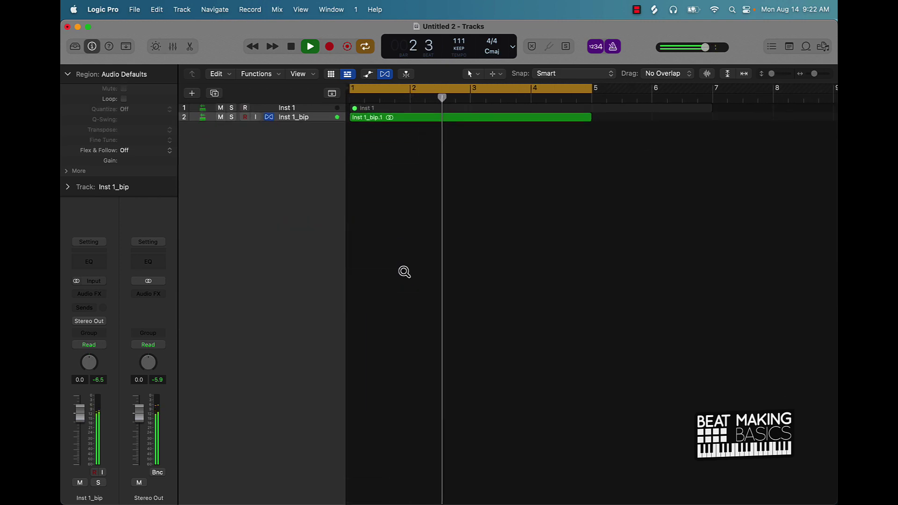
pyautogui.scroll(4, 404, 272)
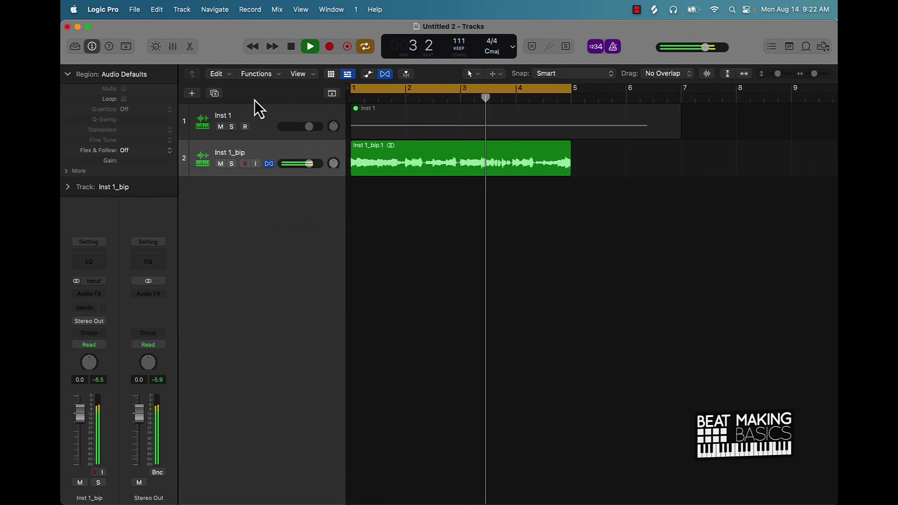
# Create a new software instrument track with Quick Sampler (Single Sample) and move its plug-in window out of the way.
pyautogui.click(192, 93)
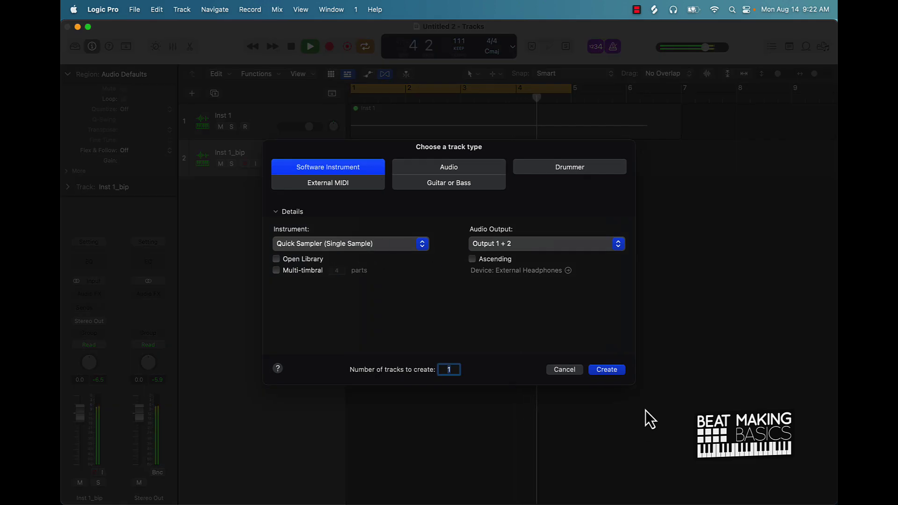
pyautogui.click(603, 370)
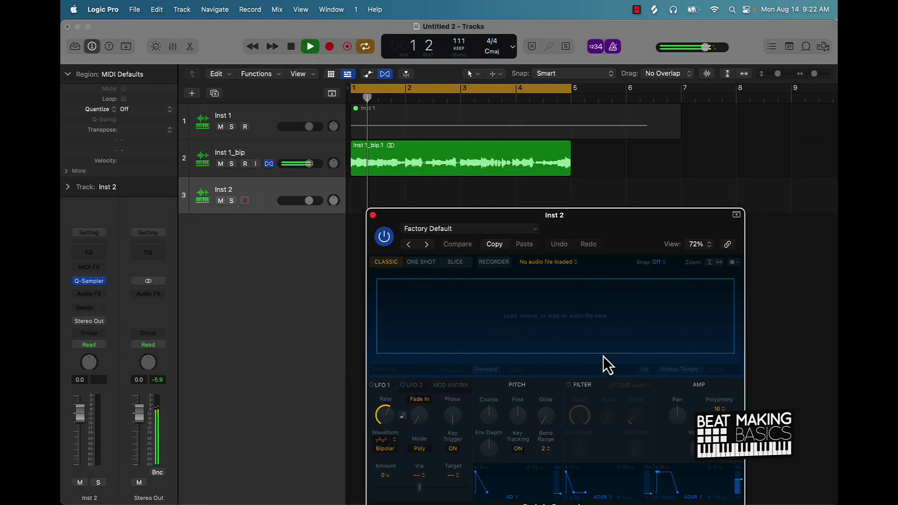
pyautogui.moveTo(589, 199); pyautogui.dragTo(389, 78)
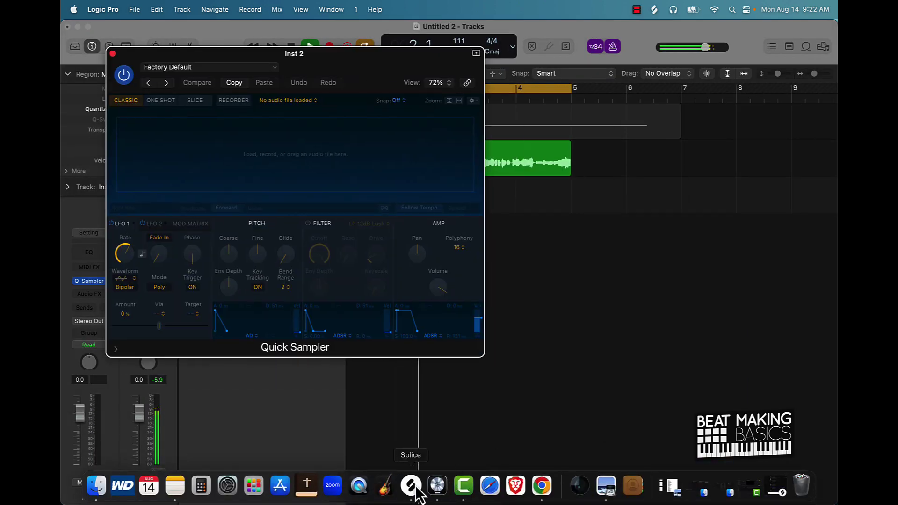
# Switch to Splice and filter the trap samples by the drums tag instead of melody.
pyautogui.click(416, 488)
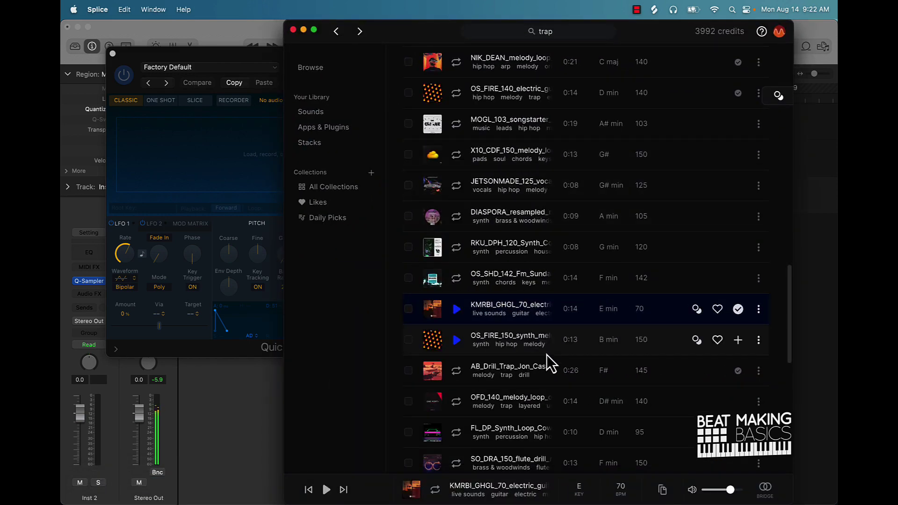
pyautogui.scroll(10, 569, 220)
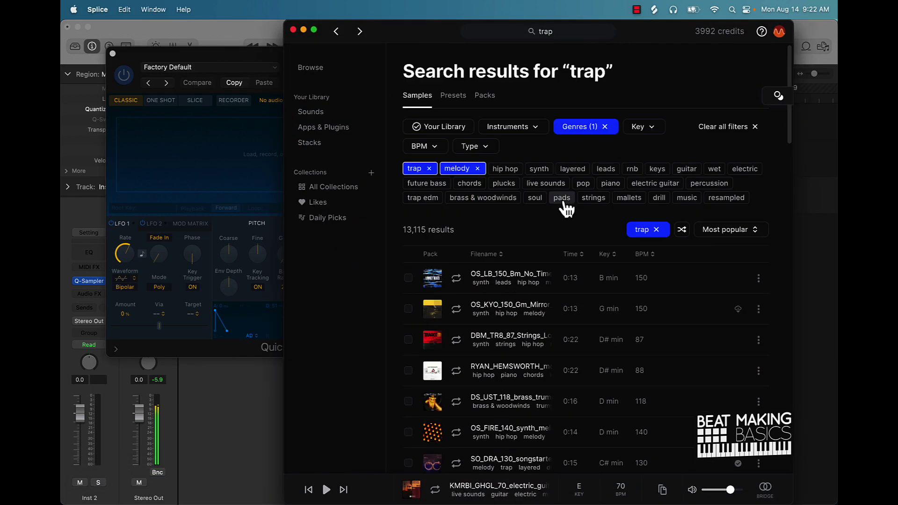
pyautogui.click(478, 170)
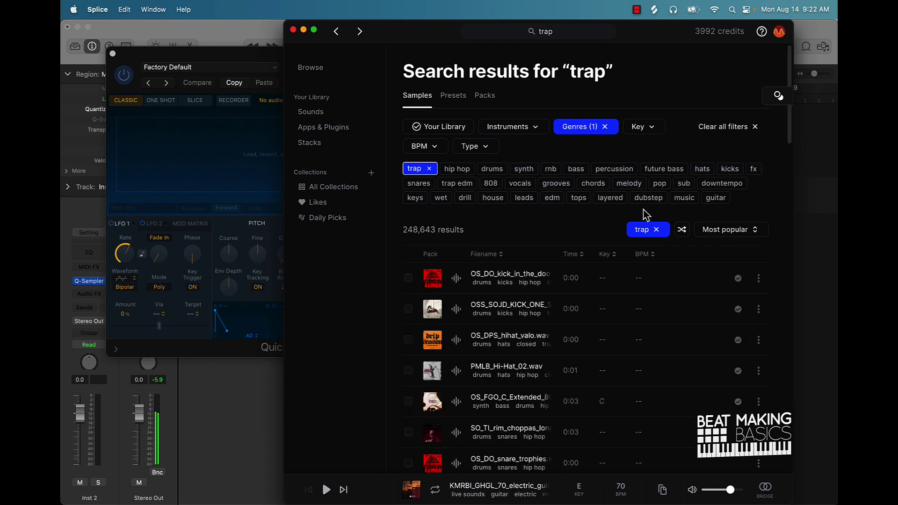
pyautogui.click(493, 169)
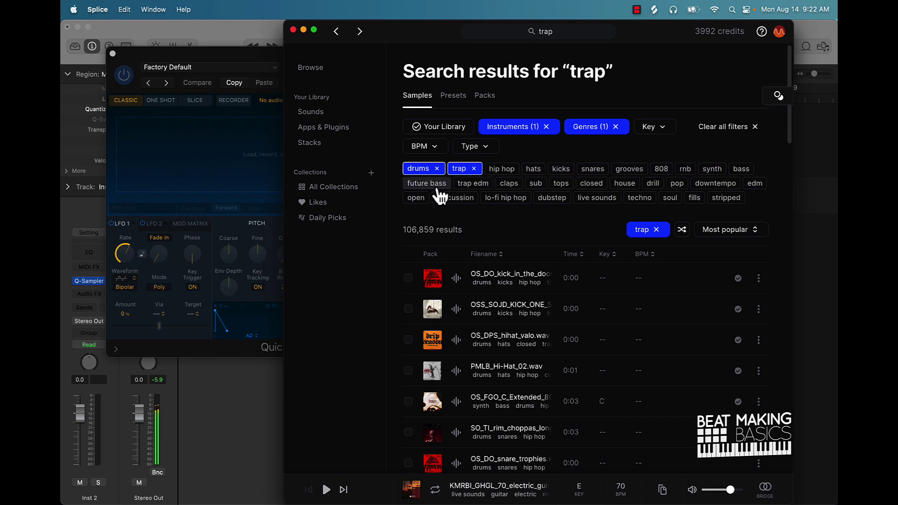
# Audition the first four trap drum samples, from OS_DO_kick_in_the_door to PMLB_Hi-Hat_02.wav.
pyautogui.click(457, 283)
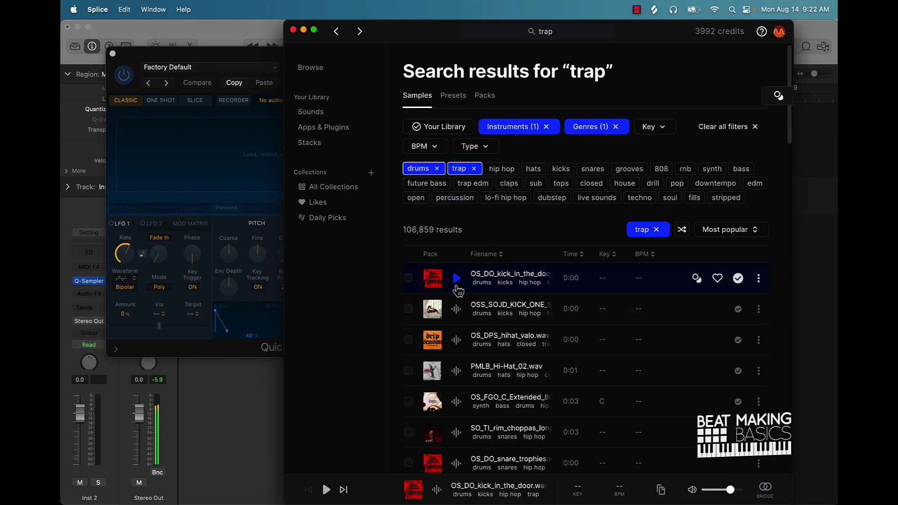
pyautogui.click(456, 310)
pyautogui.click(458, 341)
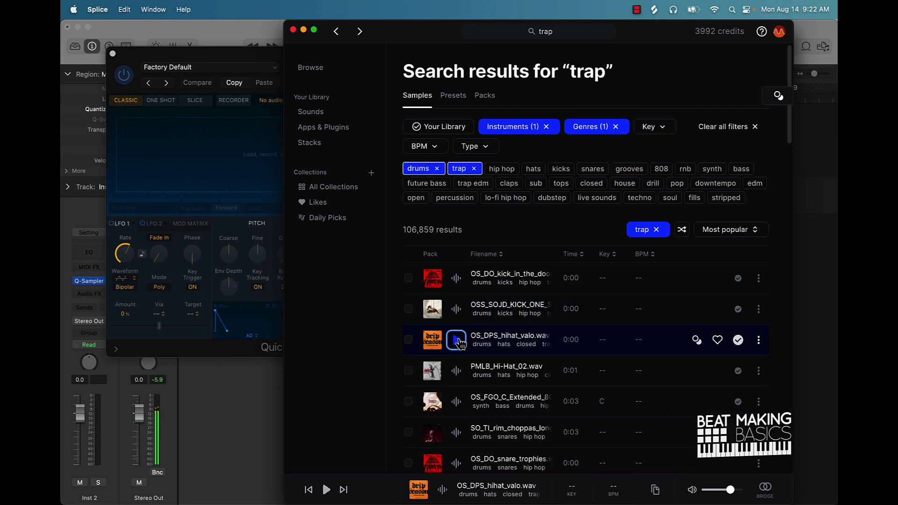
pyautogui.click(456, 372)
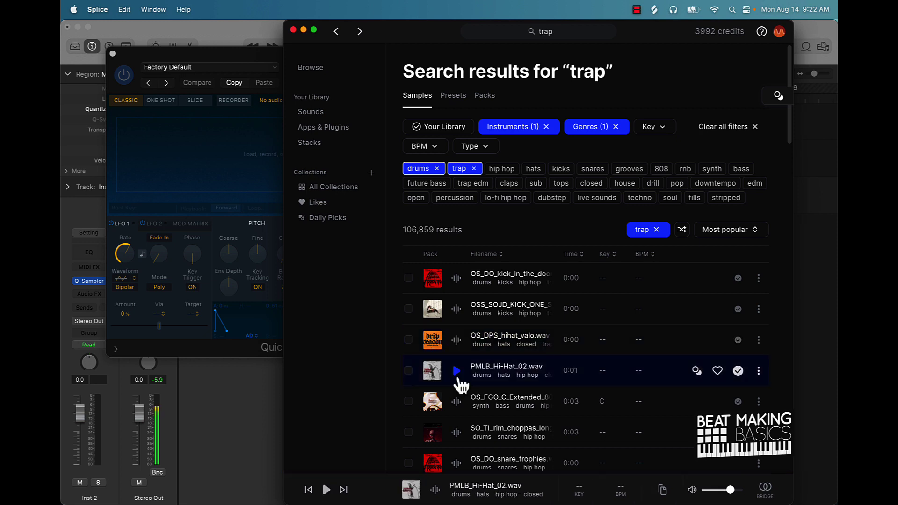
# Load PMLB_Hi-Hat_02.wav into Inst 2's Quick Sampler in Logic Pro and close the plug-in window.
pyautogui.moveTo(455, 372); pyautogui.dragTo(228, 159)
pyautogui.click(355, 396)
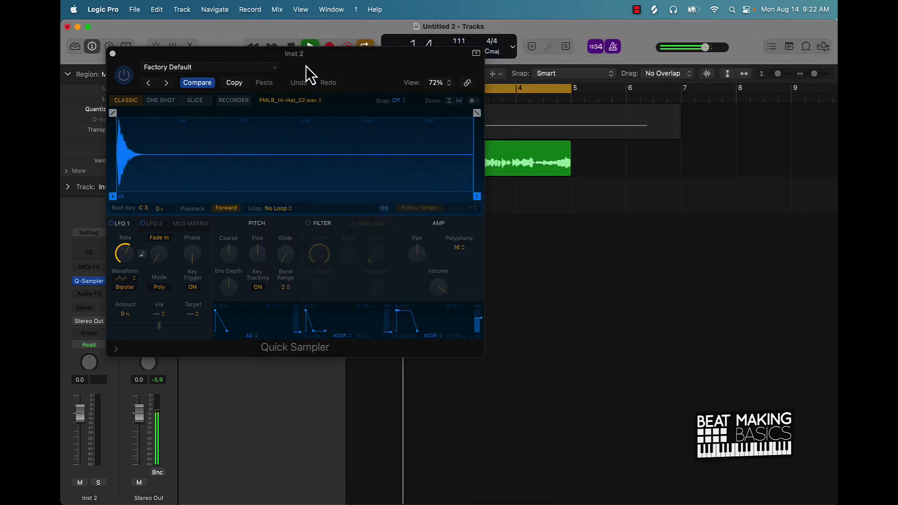
pyautogui.moveTo(327, 76); pyautogui.dragTo(778, 165)
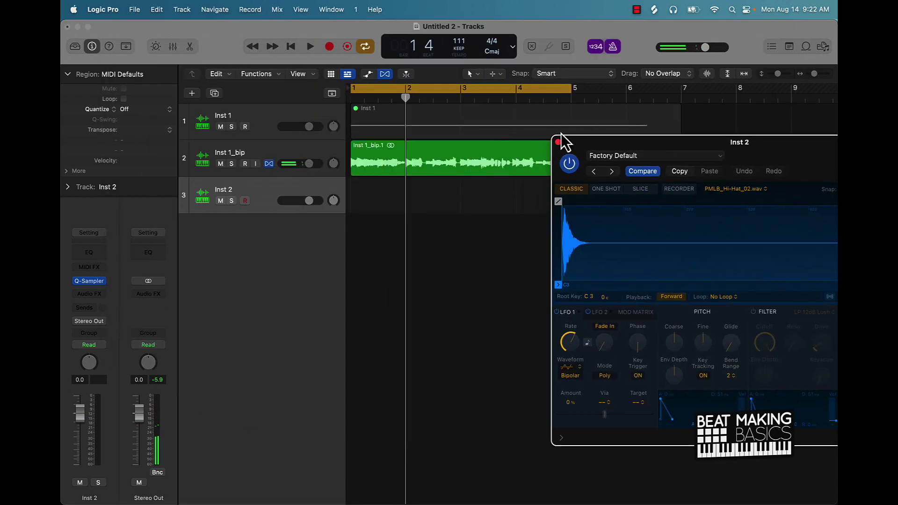
pyautogui.click(558, 142)
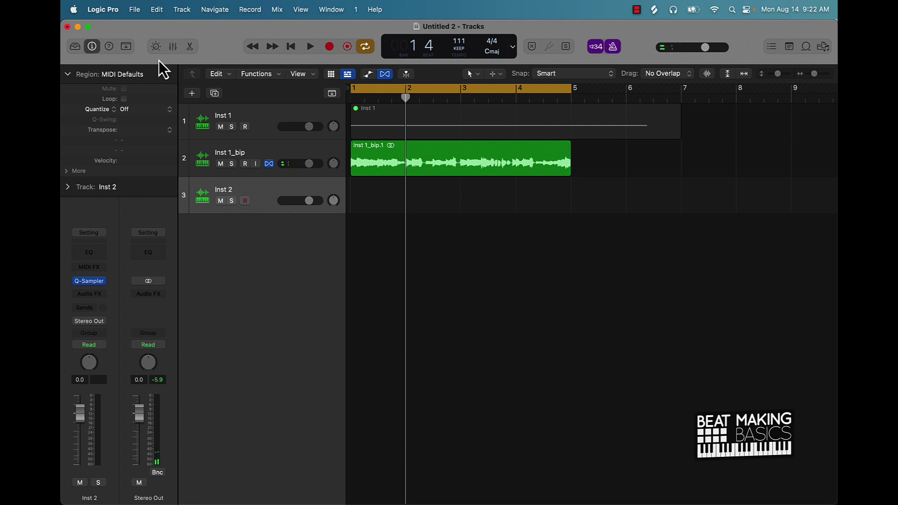
# Program Inst 2's root key C3 on steps 5 and 13 of a 16-step Step Sequencer pattern while playing the loop.
pyautogui.click(187, 47)
pyautogui.click(539, 294)
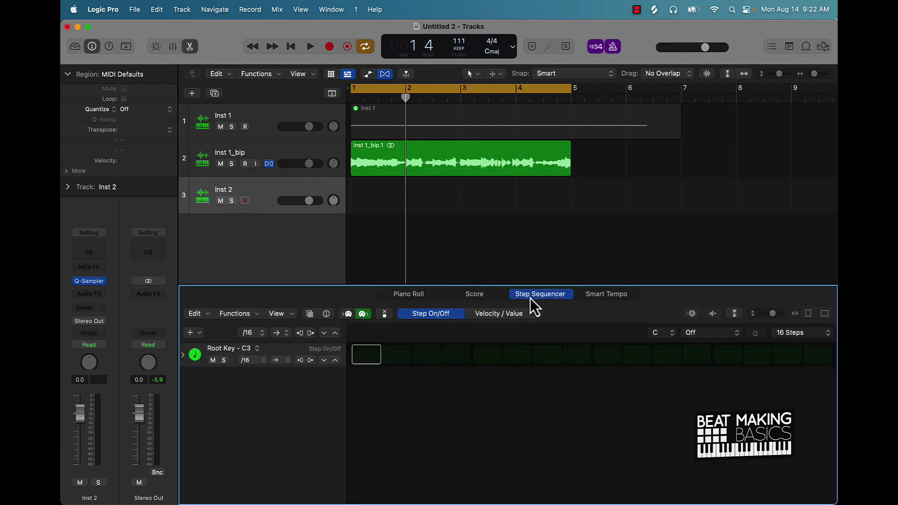
pyautogui.click(603, 355)
pyautogui.press('space')
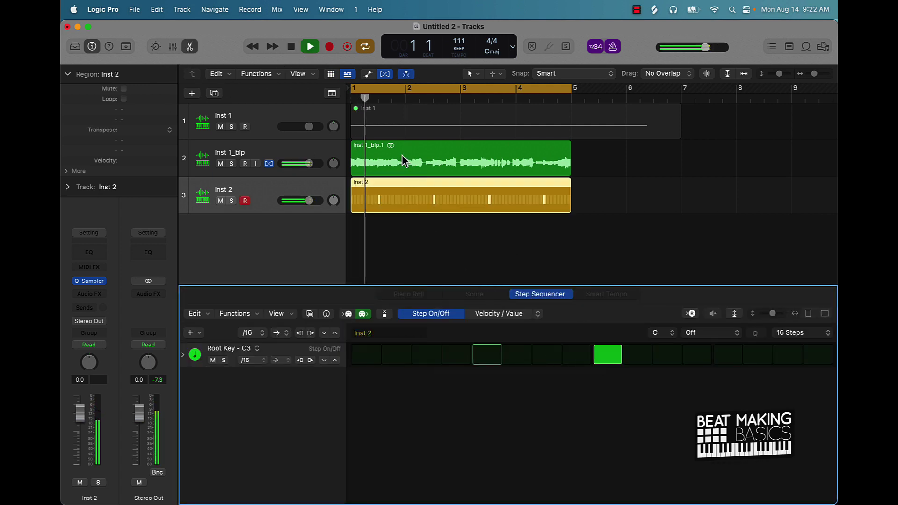
pyautogui.press('space')
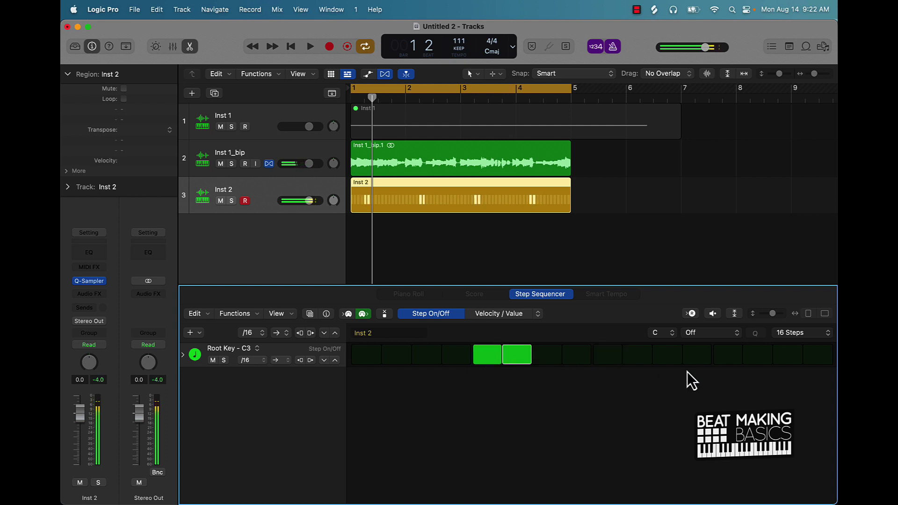
pyautogui.press('space')
pyautogui.click(726, 356)
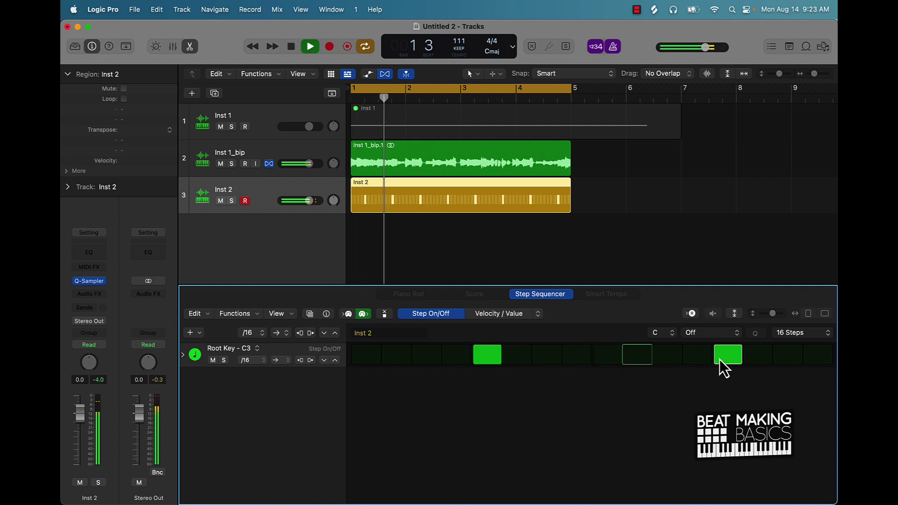
pyautogui.click(537, 239)
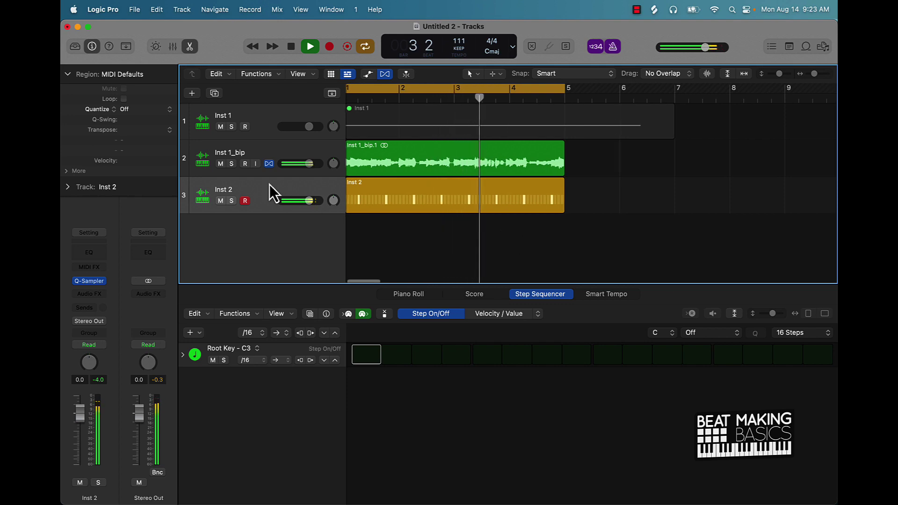
# Add another software instrument track with Quick Sampler (Single Sample) below Inst 2.
pyautogui.hscroll(-1, 269, 184)
pyautogui.click(191, 93)
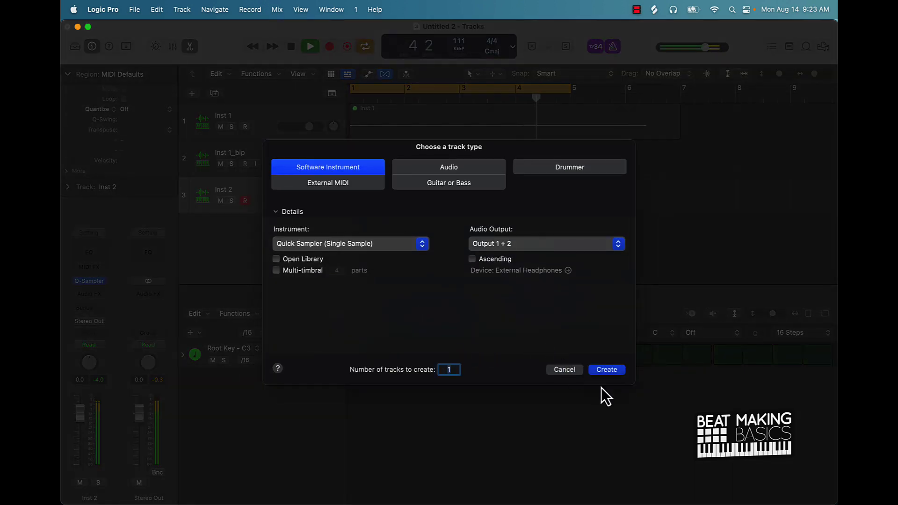
pyautogui.click(616, 372)
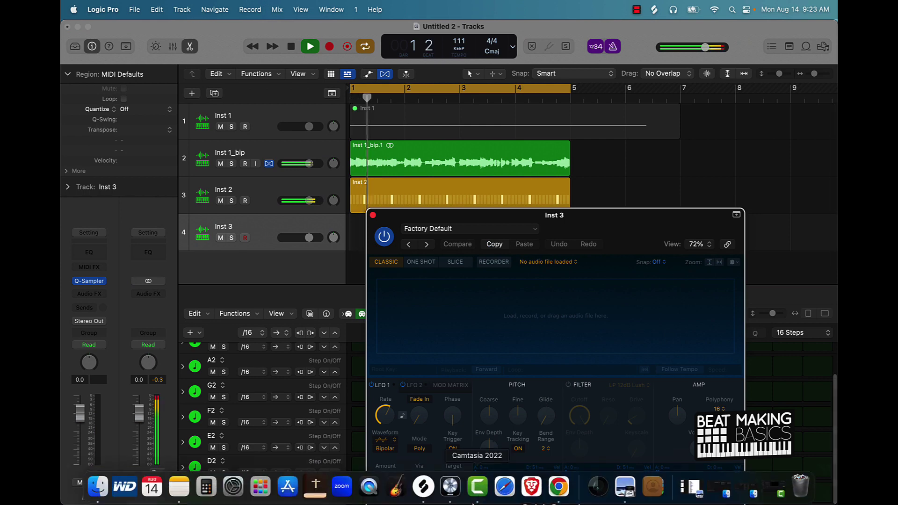
# Audition OS_FGO_C_Extended_808.wav in Splice, load it into Inst 3's Quick Sampler and close the plug-in window.
pyautogui.moveTo(482, 500)
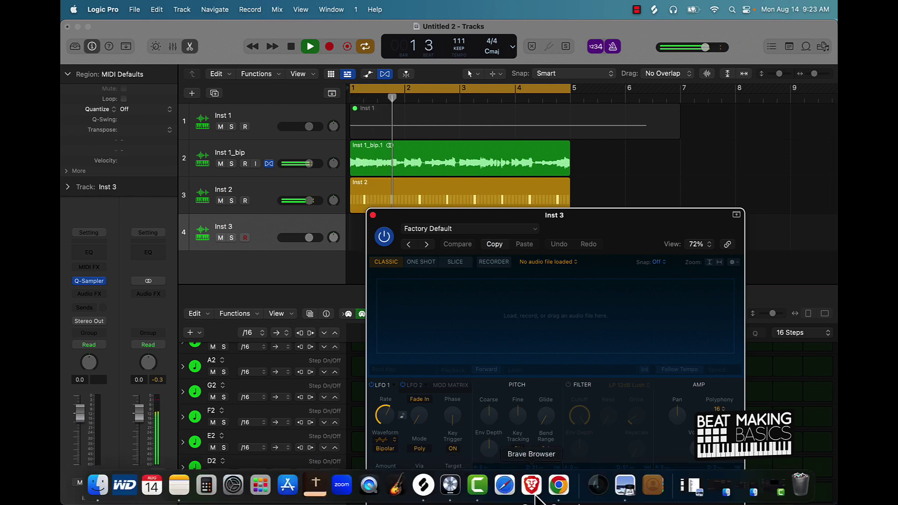
pyautogui.click(430, 487)
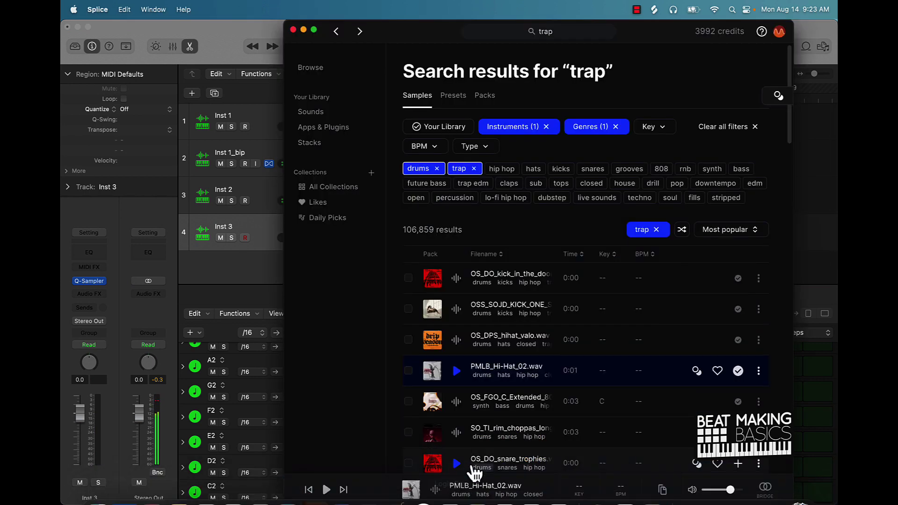
pyautogui.click(456, 403)
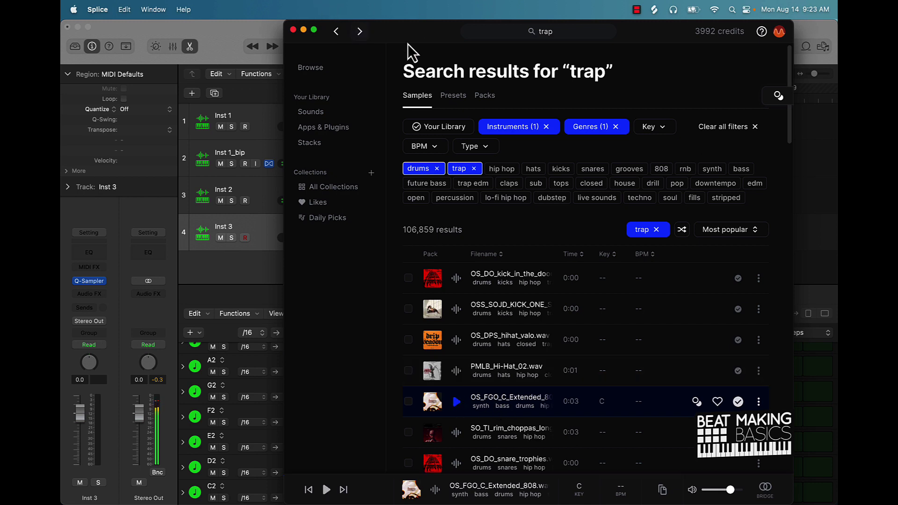
pyautogui.moveTo(412, 50); pyautogui.dragTo(662, 21)
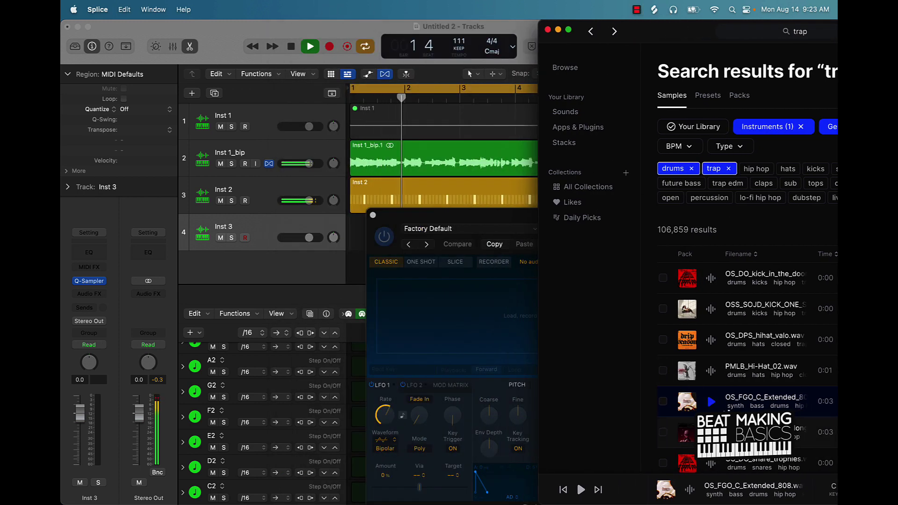
pyautogui.moveTo(712, 401); pyautogui.dragTo(649, 316)
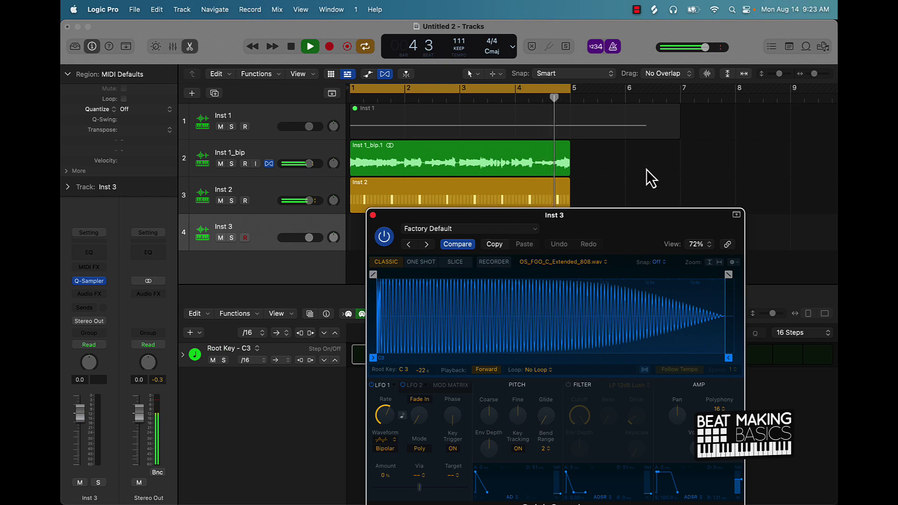
pyautogui.click(373, 215)
# Stop playback, open Musical Typing for Inst 3 and try out 808 notes at octaves C3, C5 and C2.
pyautogui.press('space')
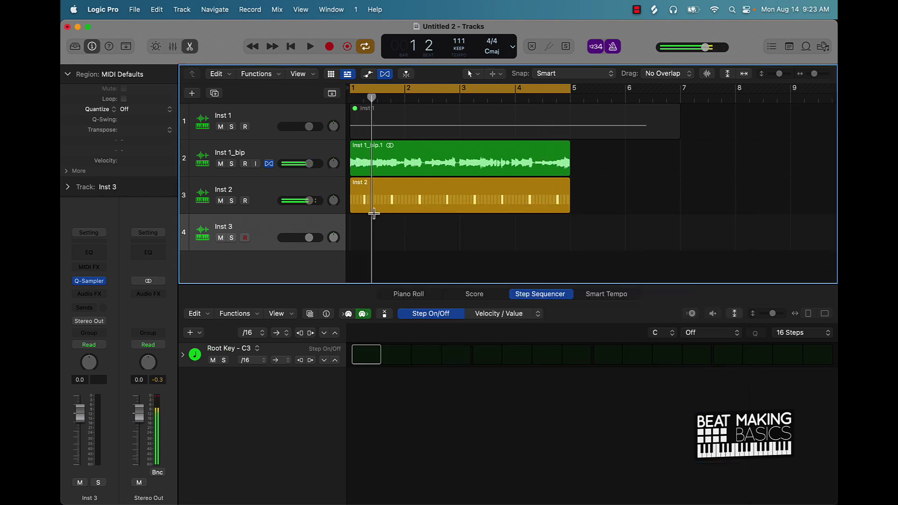
pyautogui.press('super+k')
pyautogui.press('k')
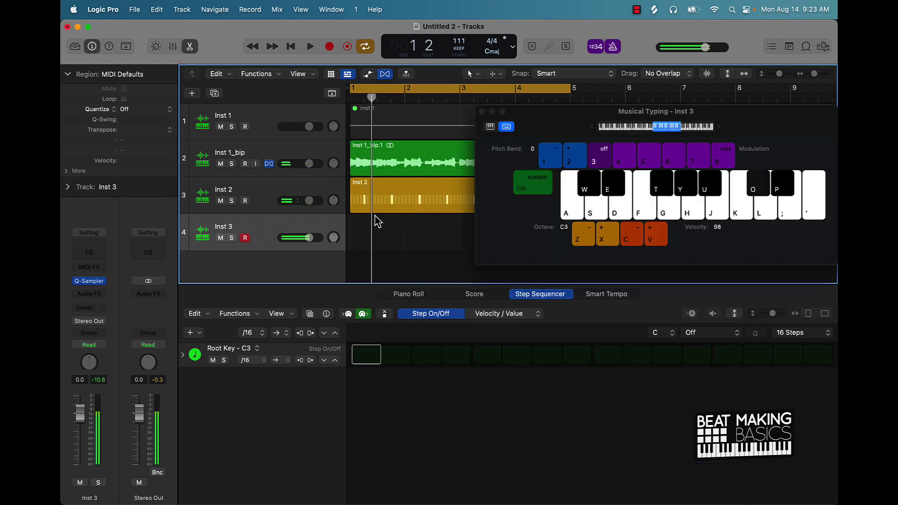
pyautogui.press('x')
pyautogui.press('x')
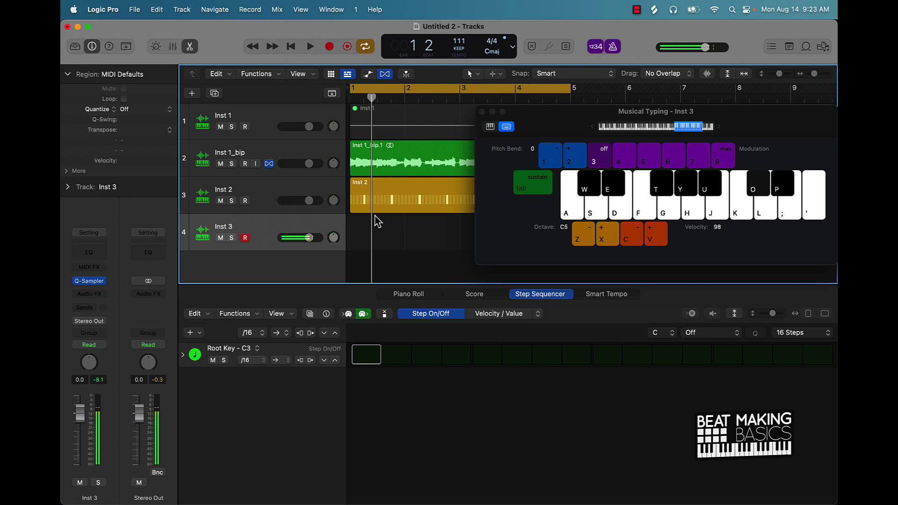
pyautogui.press('o')
pyautogui.press('k')
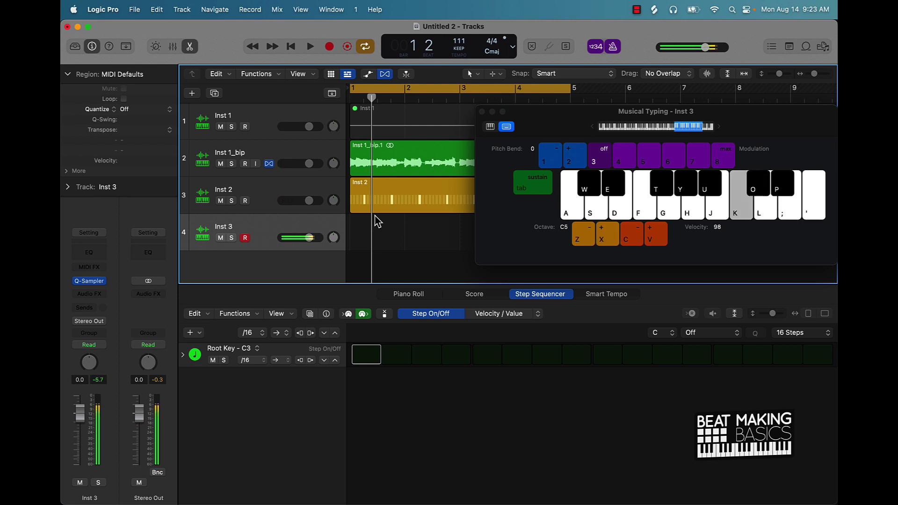
pyautogui.press('o')
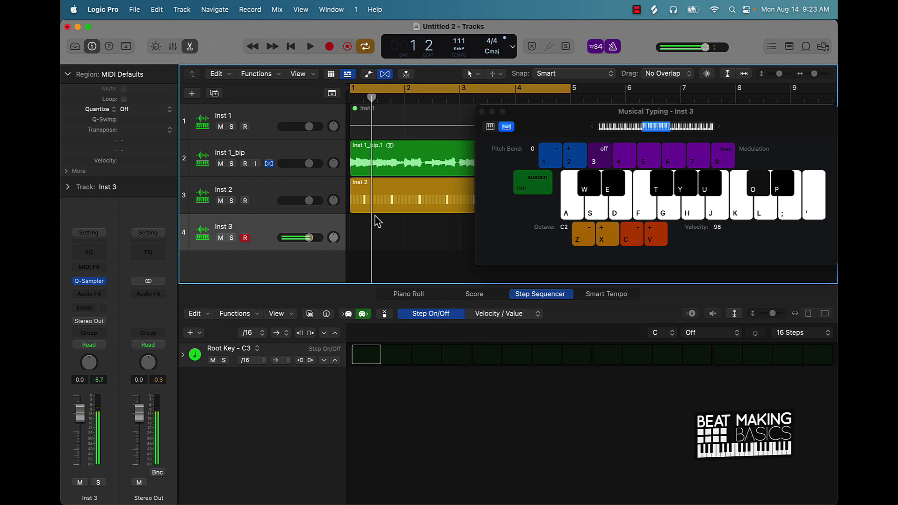
# Shift Musical Typing up to octave C3, try out 808 notes on Inst 3 and set its default quantize to 1/16 Note.
pyautogui.press('space')
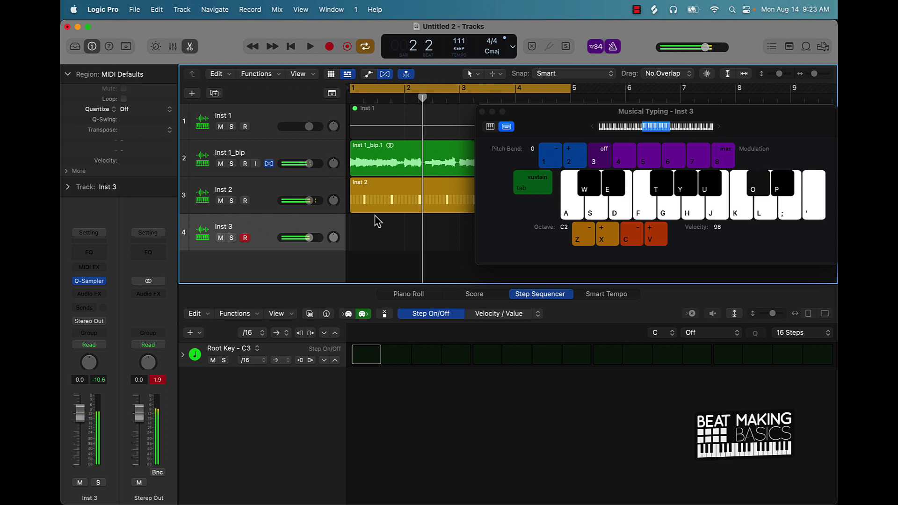
pyautogui.press("'")
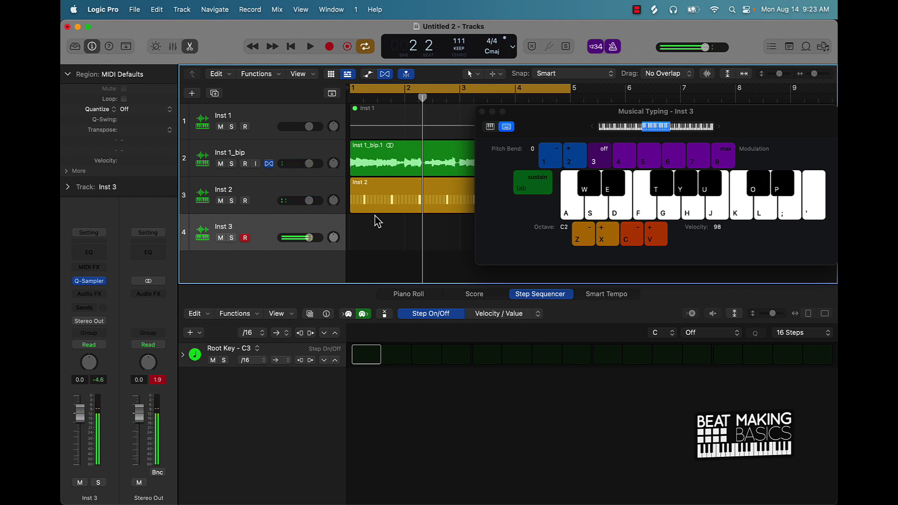
pyautogui.press('x')
pyautogui.press('o')
pyautogui.press('g')
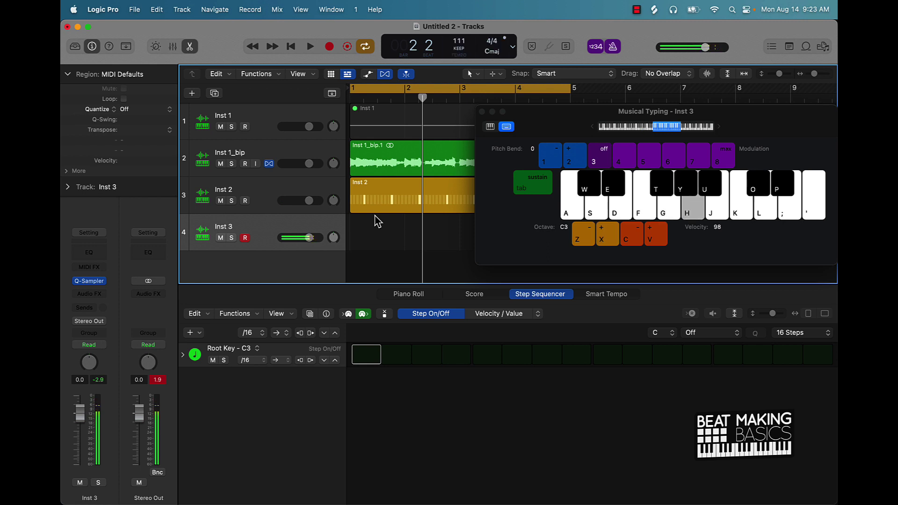
pyautogui.press('y')
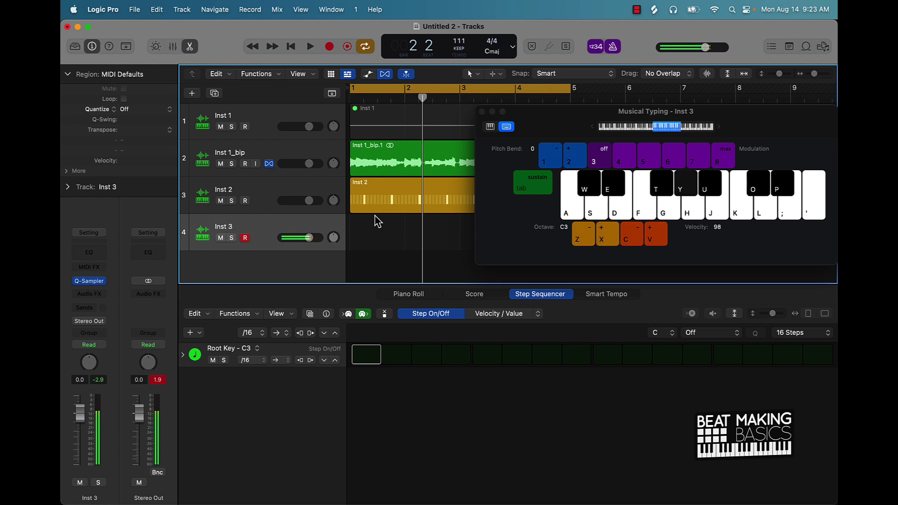
pyautogui.press('o')
pyautogui.press('h')
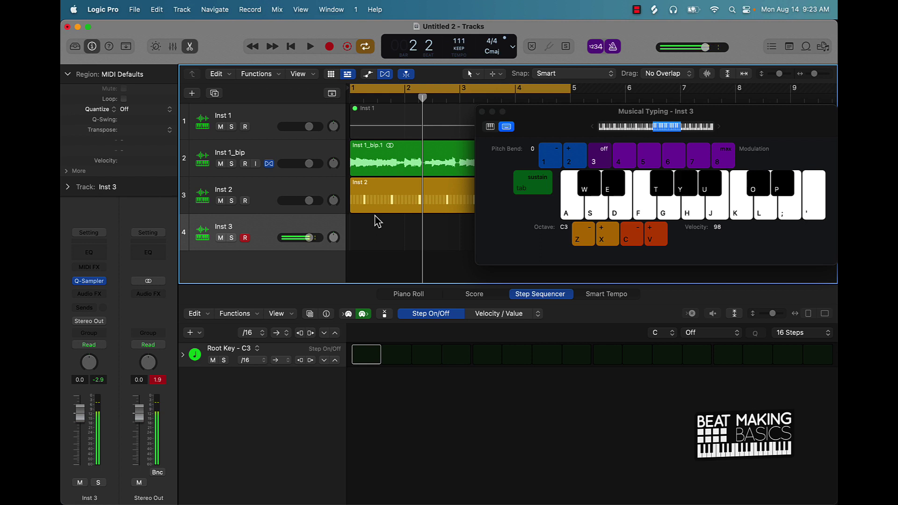
pyautogui.press('h')
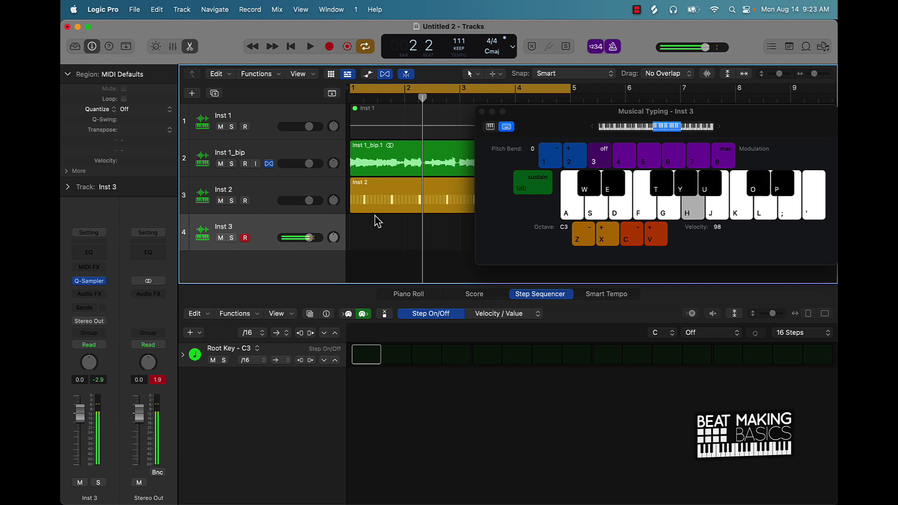
pyautogui.press('y')
pyautogui.press('o')
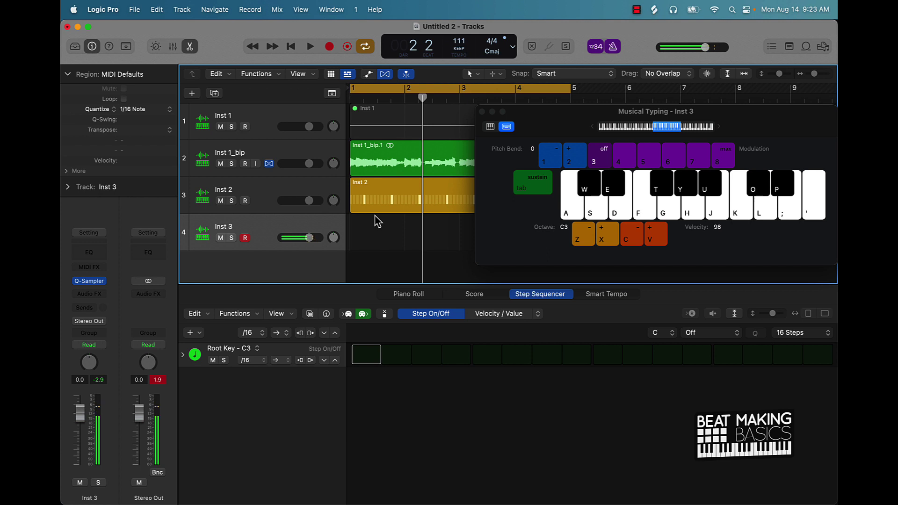
pyautogui.press('j')
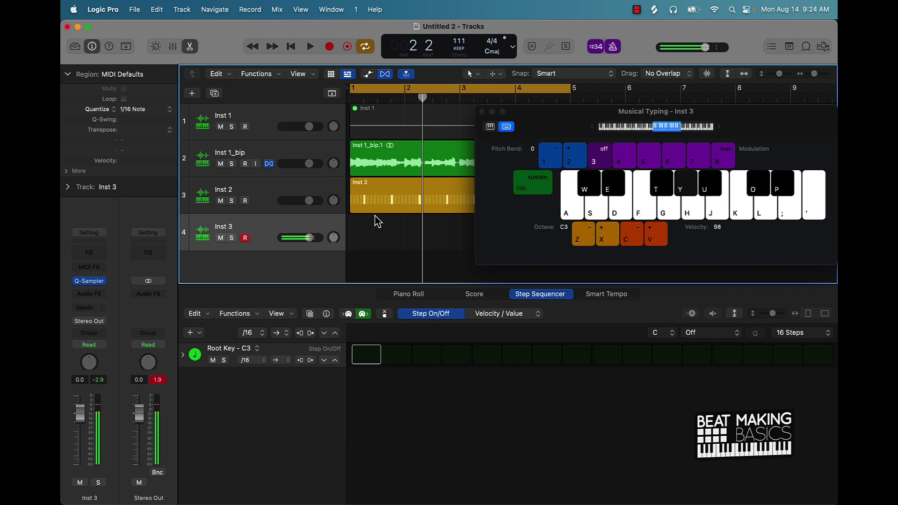
pyautogui.press('w')
pyautogui.press('r')
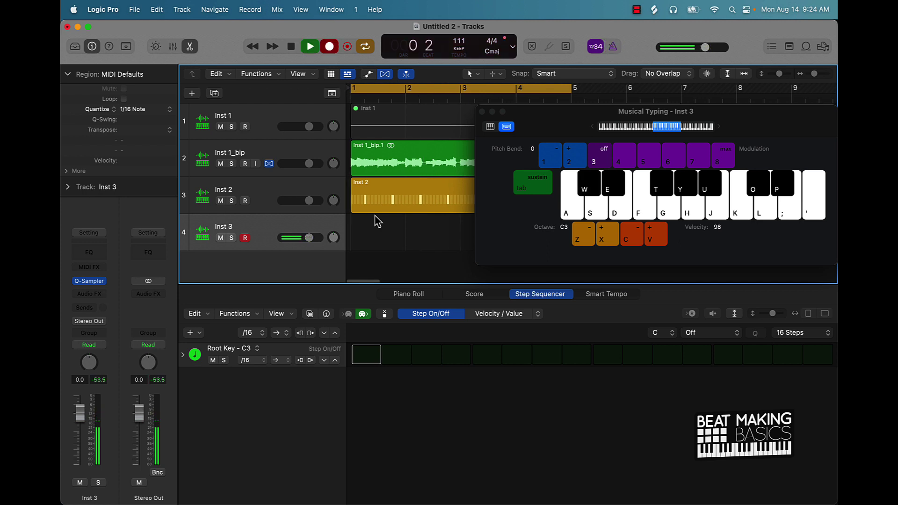
pyautogui.press('w')
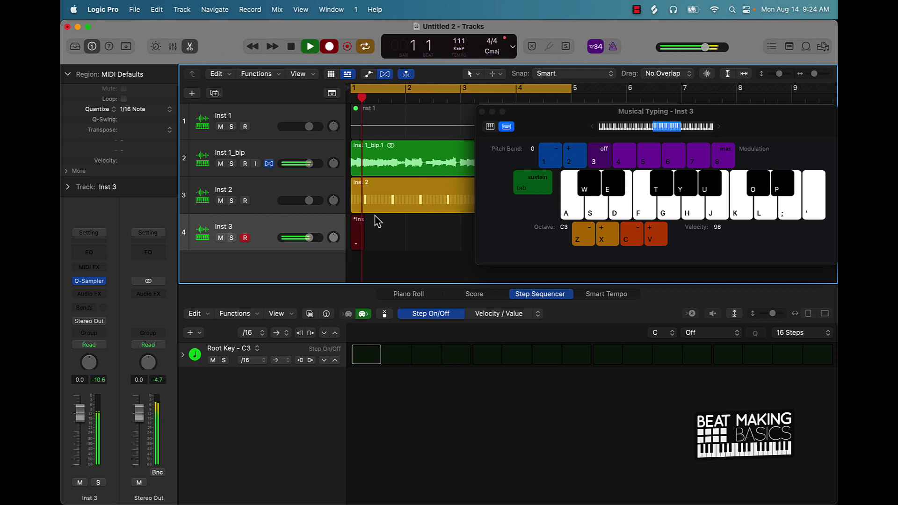
pyautogui.press('space')
pyautogui.press('Delete')
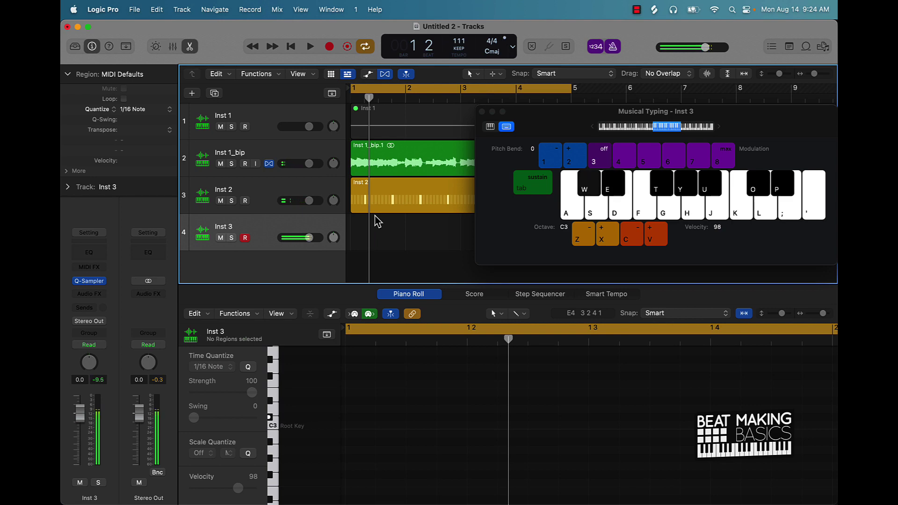
# Try recording an 808 take of C#3, A3 and G#3 on Inst 3 with the metronome on, and delete it.
pyautogui.press('y')
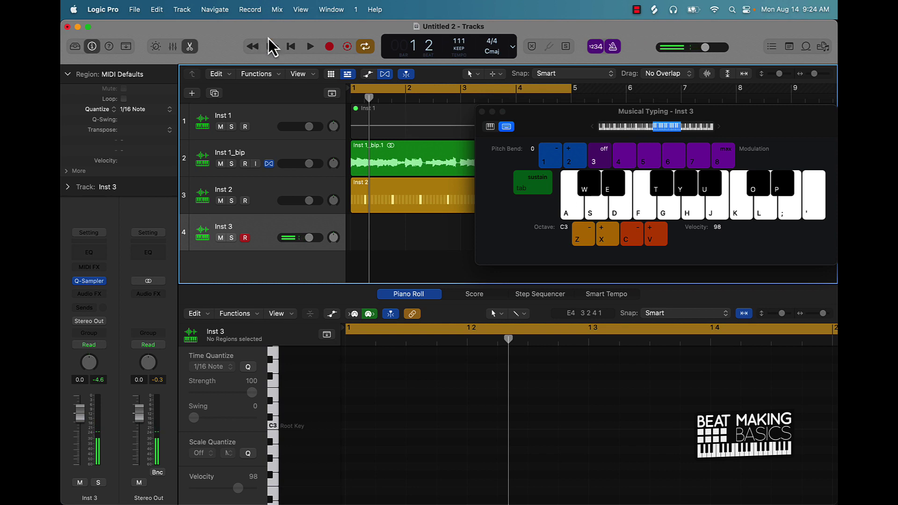
pyautogui.click(329, 46)
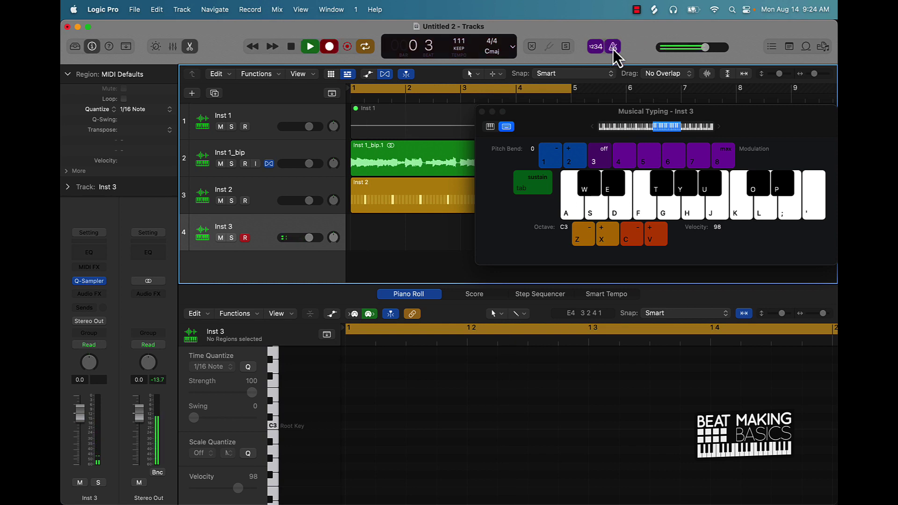
pyautogui.press('w')
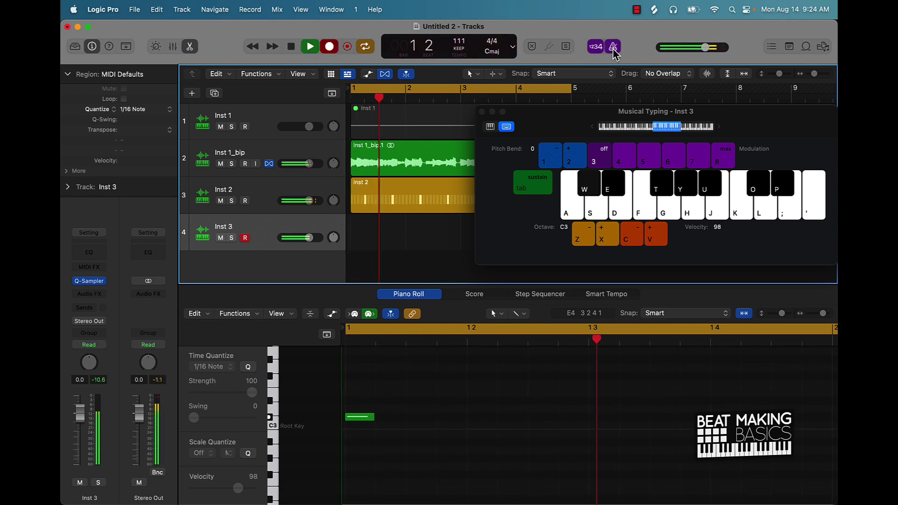
pyautogui.press('h')
pyautogui.press('y')
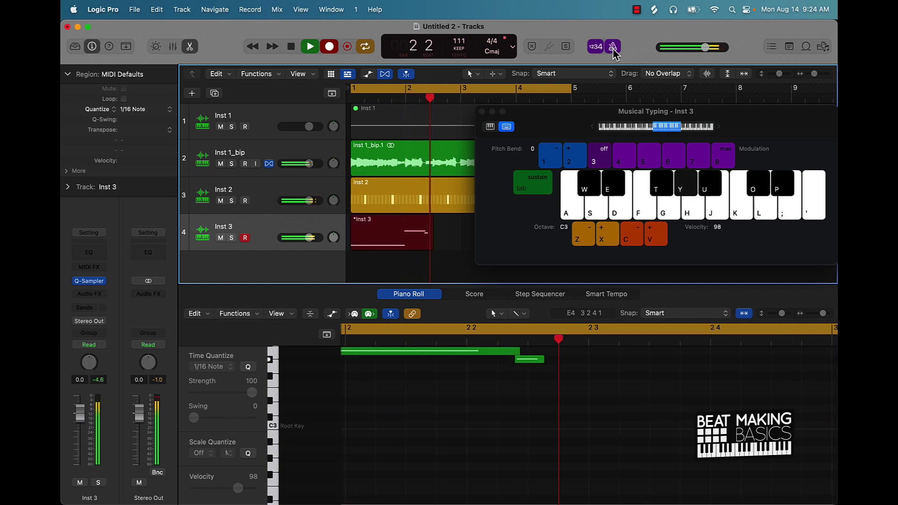
pyautogui.press('y')
pyautogui.press('y')
pyautogui.press('w')
pyautogui.press('space')
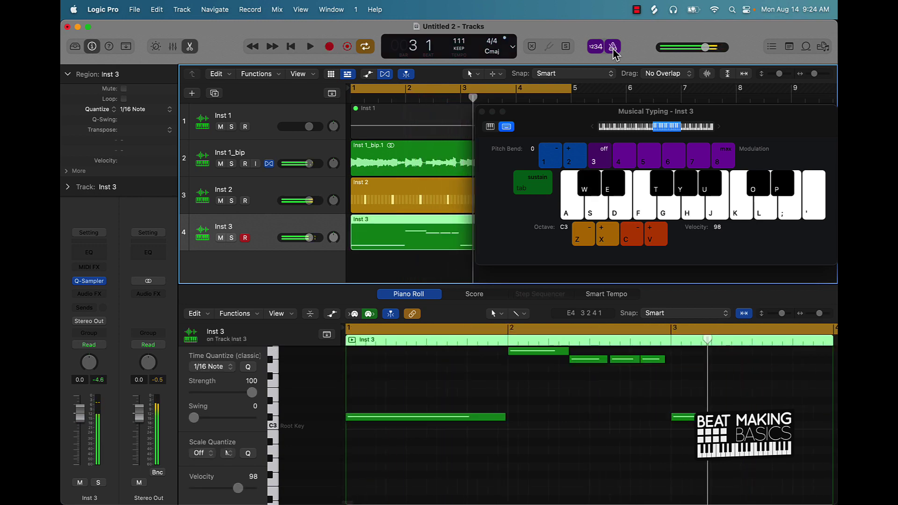
pyautogui.press('Delete')
# Record a four-bar 808 part on Inst 3, repeating C#3 in bars 1 and 3 and A3 followed by G#3 in bars 2 and 4.
pyautogui.press('r')
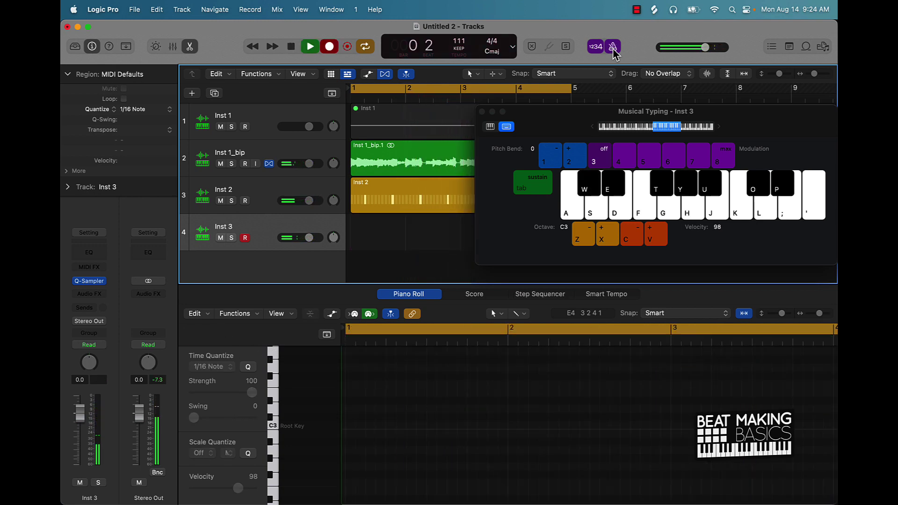
pyautogui.press('w')
pyautogui.press('w')
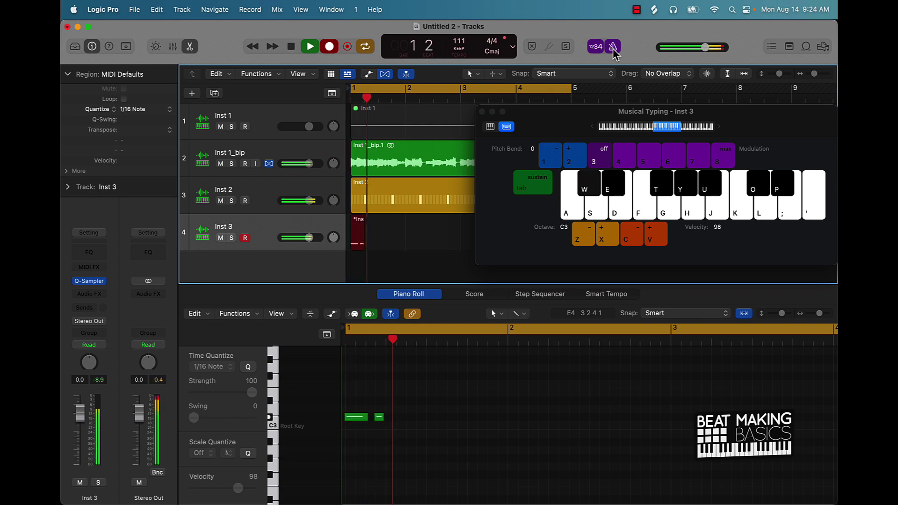
pyautogui.press('w')
pyautogui.press('w')
pyautogui.press('w')
pyautogui.press('h')
pyautogui.press('h')
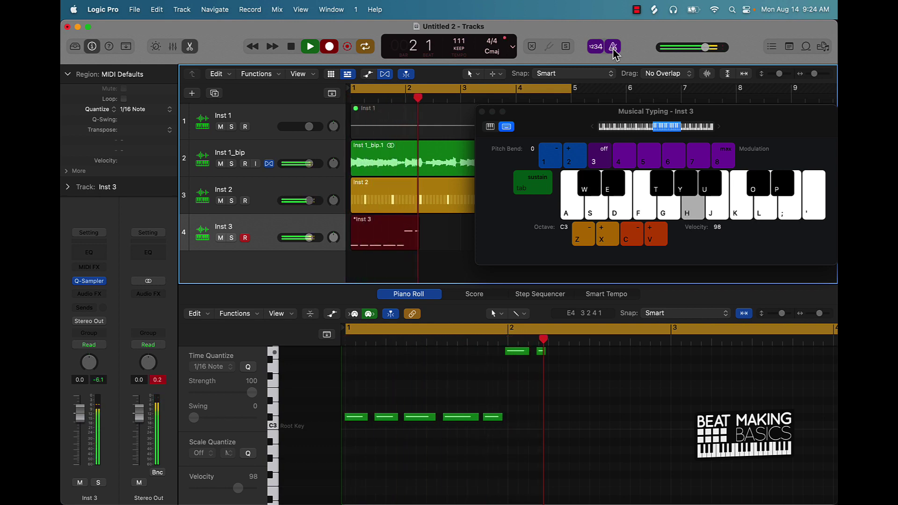
pyautogui.press('y')
pyautogui.press('y')
pyautogui.press('y')
pyautogui.press('w')
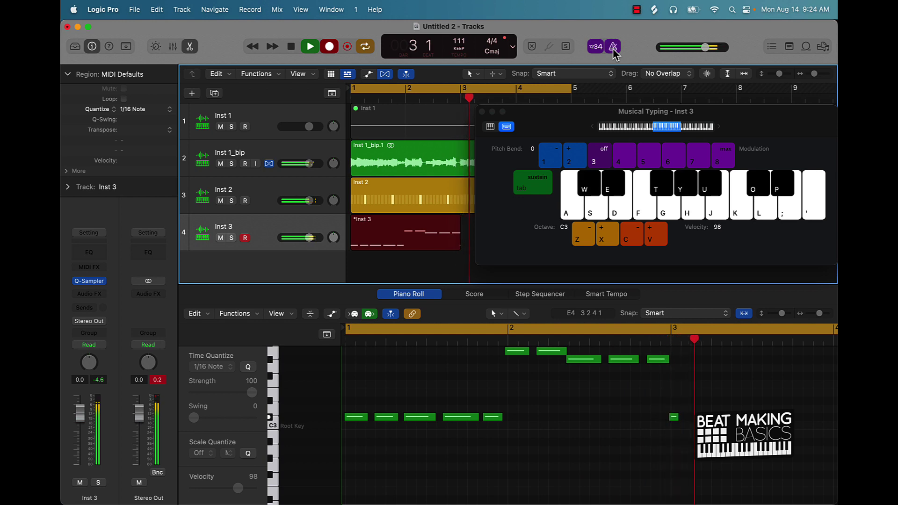
pyautogui.press('w')
pyautogui.press('w')
pyautogui.press('w')
pyautogui.press('h')
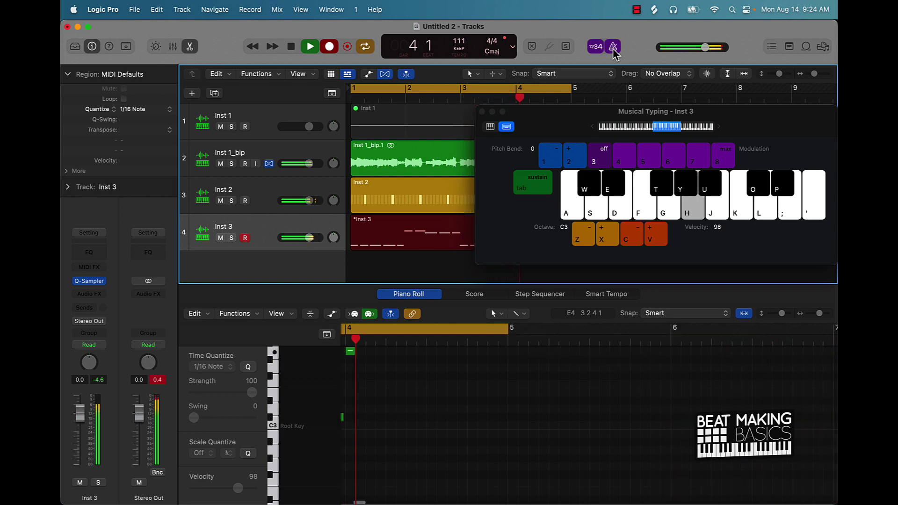
pyautogui.press('h')
pyautogui.press('y')
pyautogui.press('y')
pyautogui.press('y')
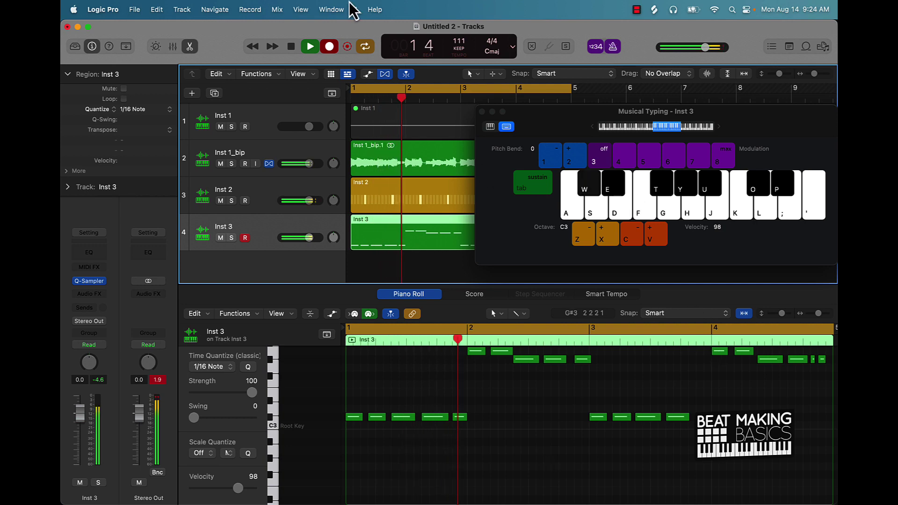
pyautogui.click(329, 47)
# Quantize all recorded 808 notes to 1/16 Swing and trim their ends to the following notes with Force Legato.
pyautogui.click(523, 438)
pyautogui.press('super+a')
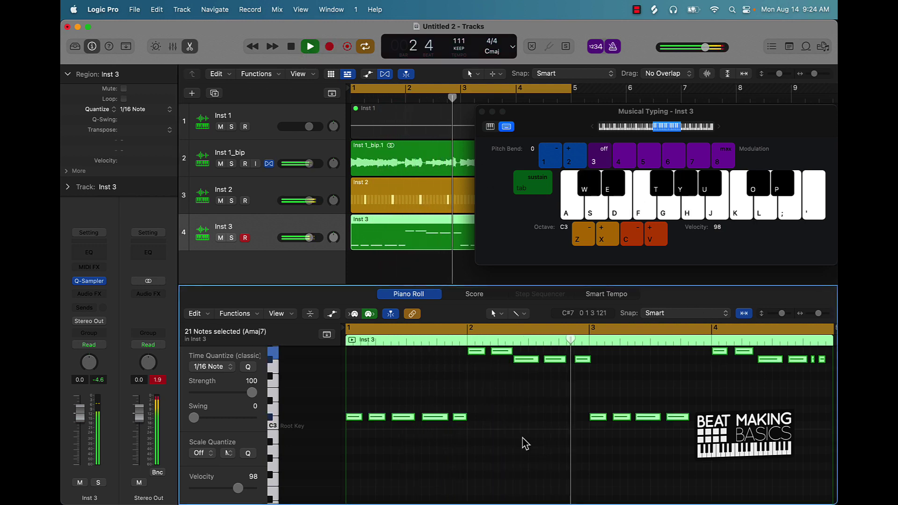
pyautogui.click(230, 367)
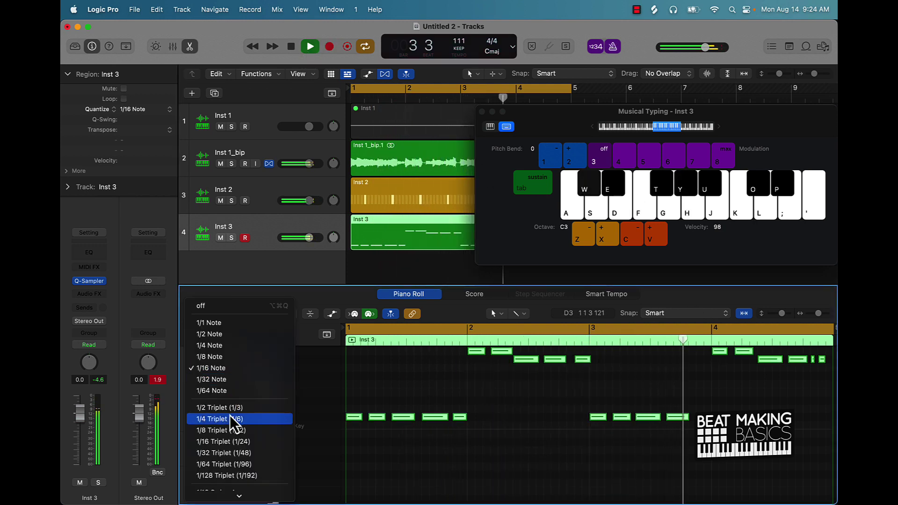
pyautogui.click(238, 402)
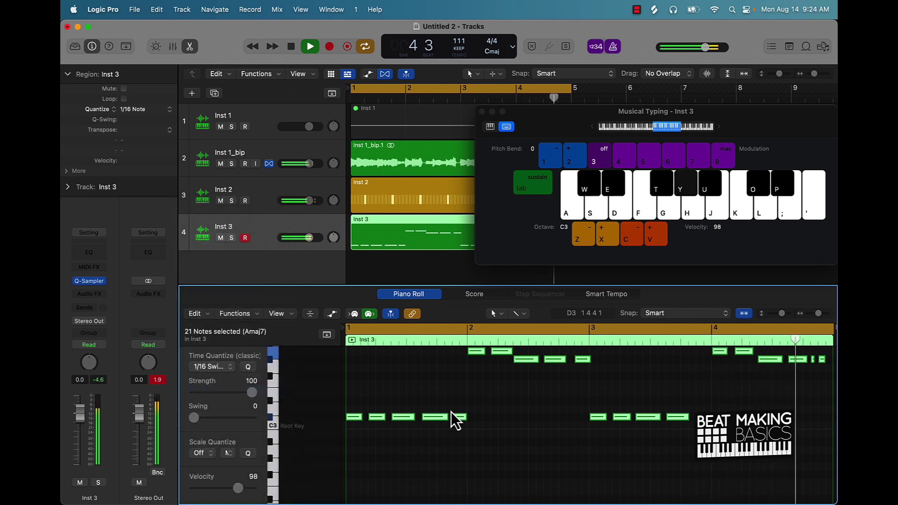
pyautogui.rightClick(355, 416)
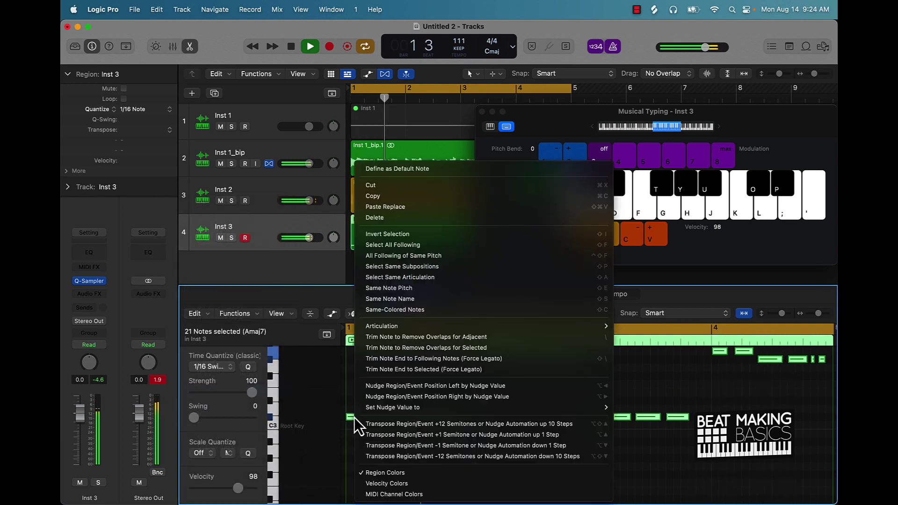
pyautogui.click(446, 363)
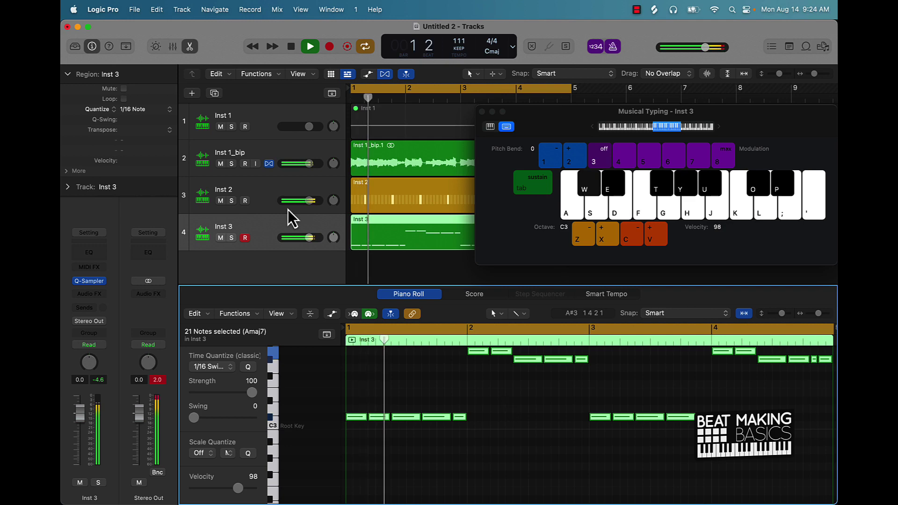
# Play the four-bar loop from the start to review the Inst 3 808 part against the other tracks.
pyautogui.click(413, 280)
pyautogui.press('space')
pyautogui.click(404, 246)
pyautogui.press('space')
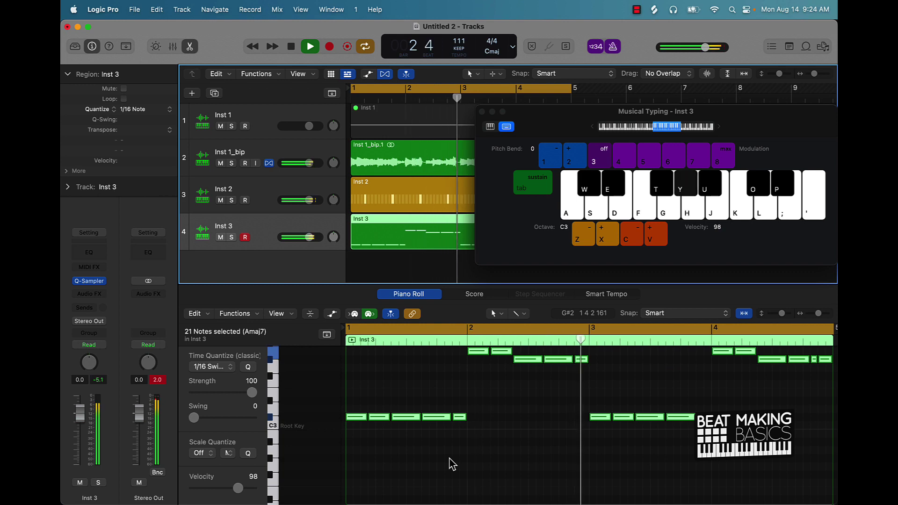
pyautogui.press('Return')
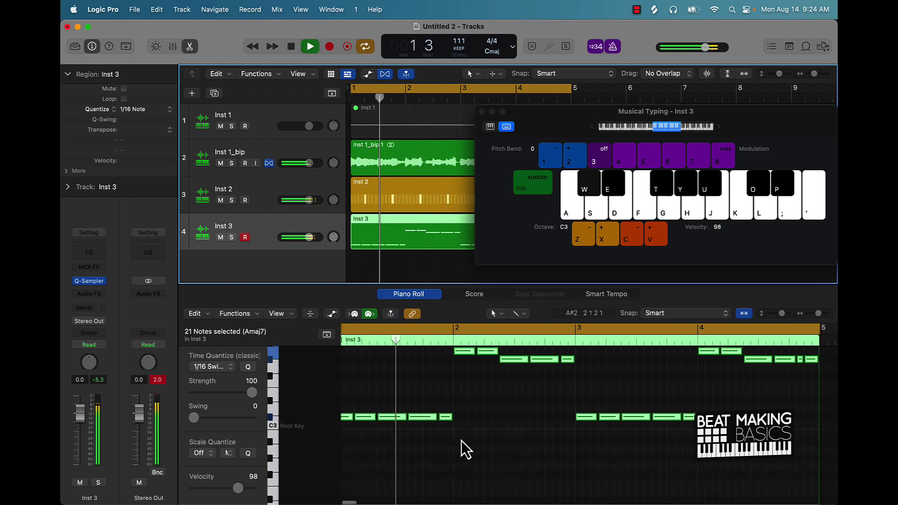
pyautogui.scroll(1, 462, 441)
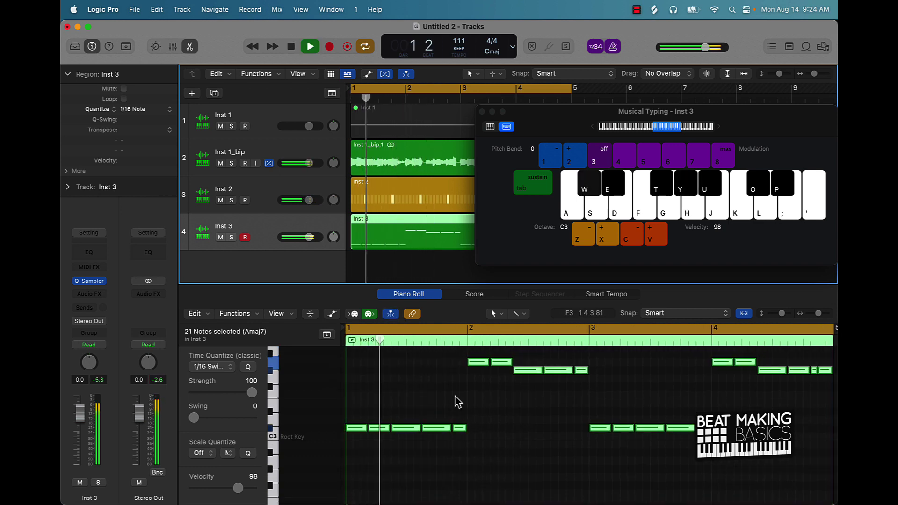
pyautogui.press('space')
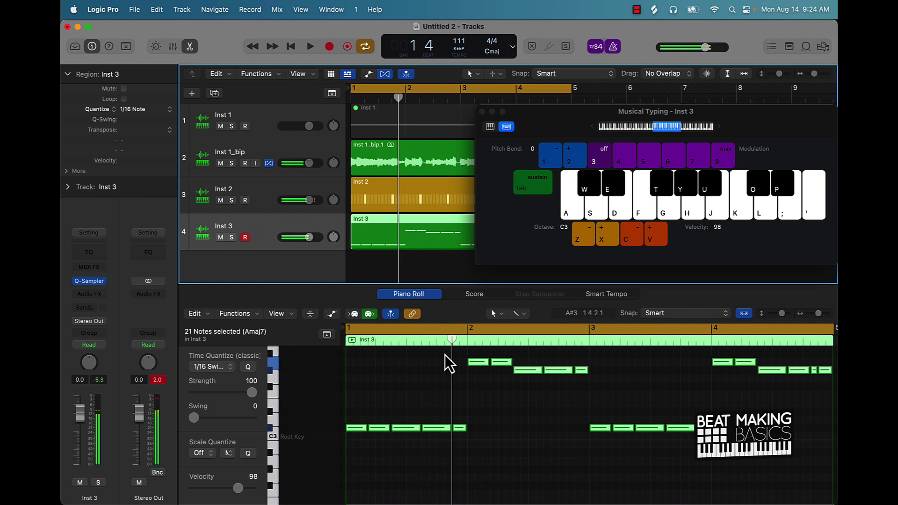
# Split the fourth C#3 note at beat 4 of bar 1, raise its second half an octave and play the loop.
pyautogui.moveTo(445, 344); pyautogui.dragTo(436, 342)
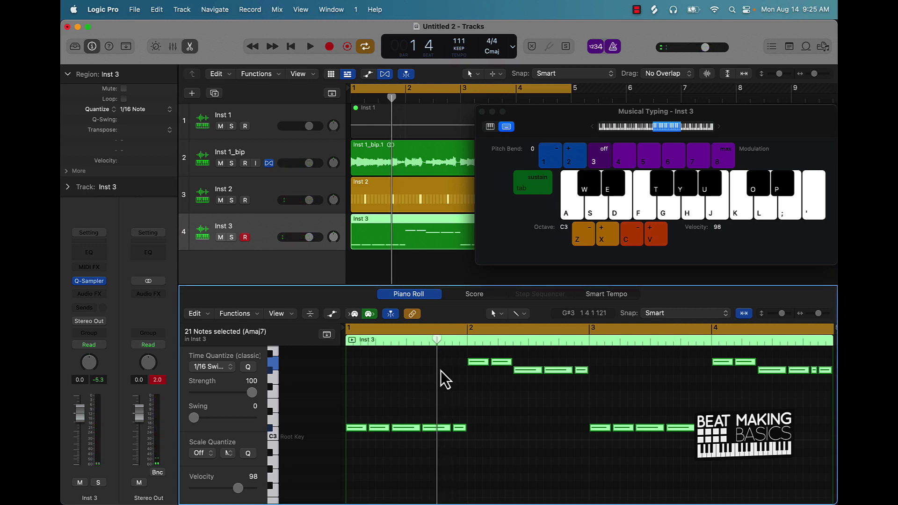
pyautogui.click(444, 405)
pyautogui.click(443, 430)
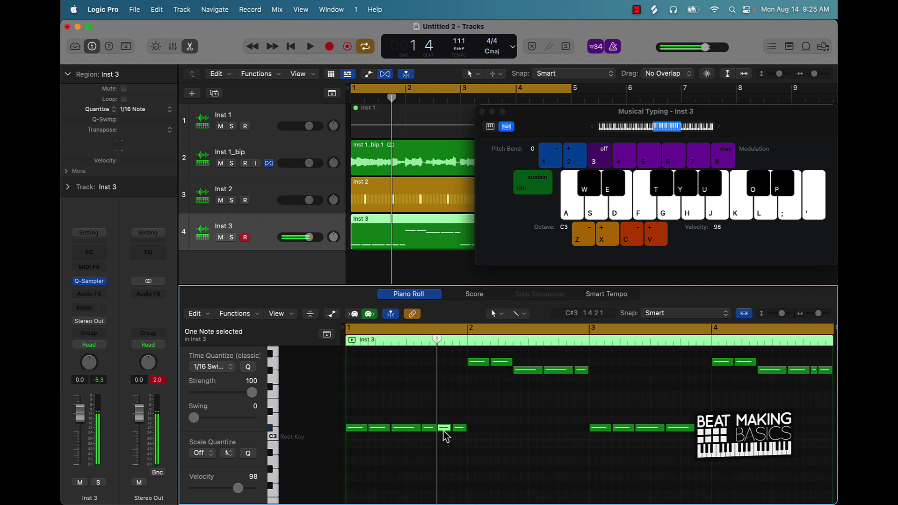
pyautogui.press('space')
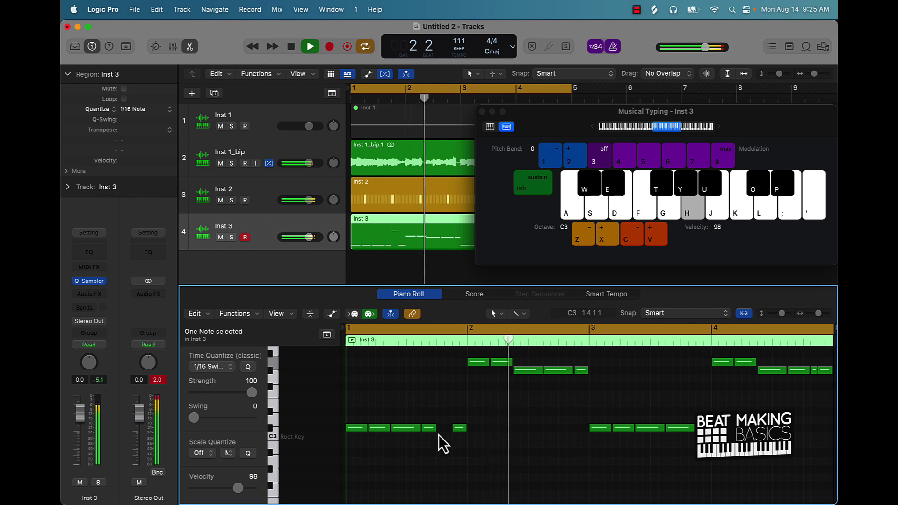
pyautogui.press('Return')
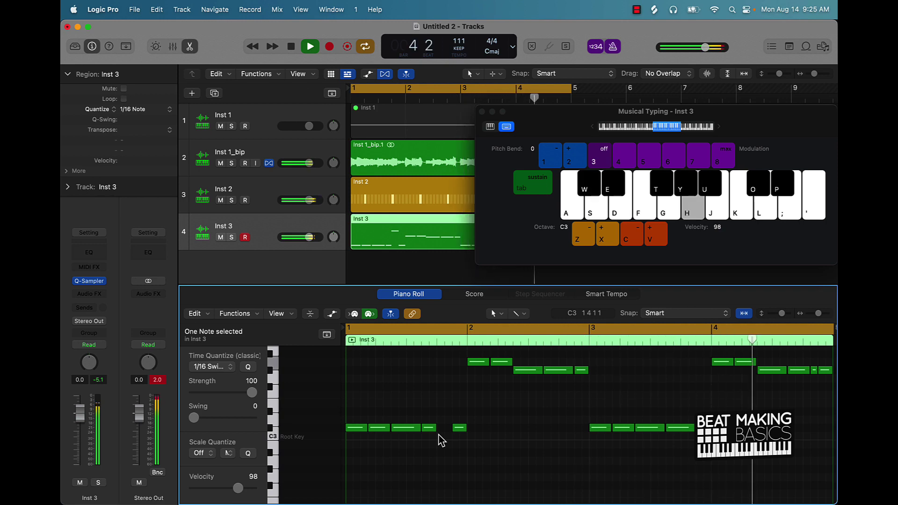
# Undo the bar 1 note split, and try splitting bar 3's fourth C#3 note at beat 4 with its second half an octave lower.
pyautogui.press('space')
pyautogui.press('super+a')
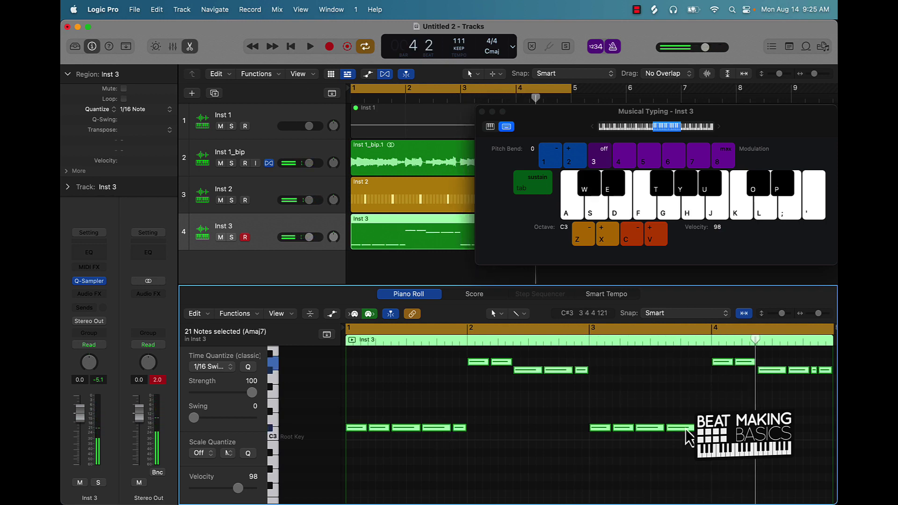
pyautogui.click(682, 342)
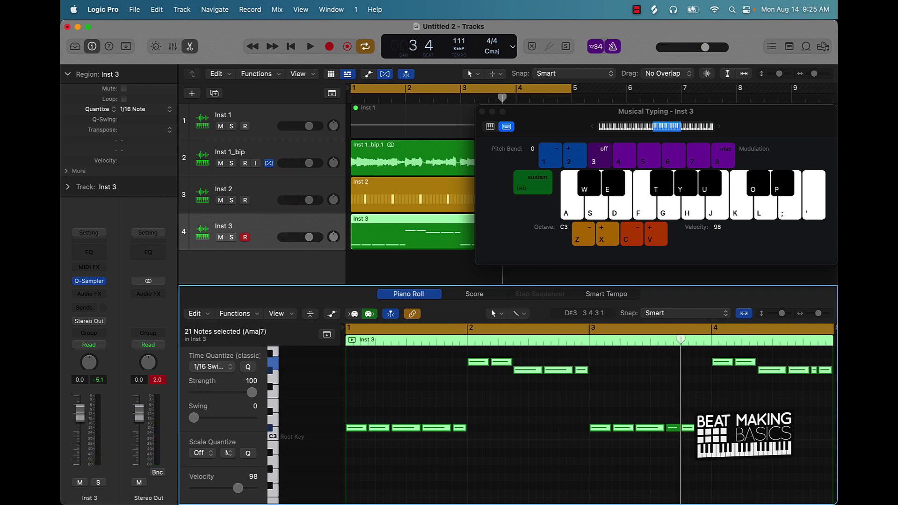
pyautogui.click(688, 428)
pyautogui.press('BackSpace')
pyautogui.press('Return')
pyautogui.press('space')
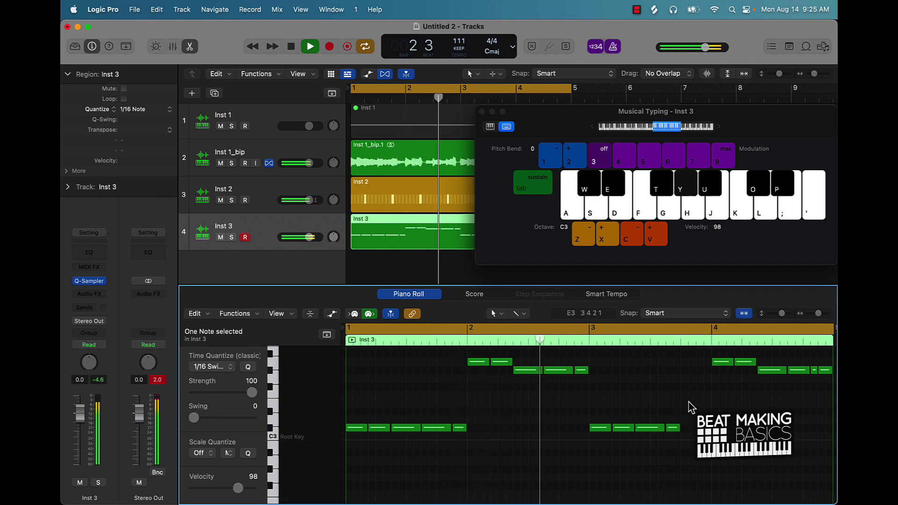
pyautogui.scroll(-3, 655, 401)
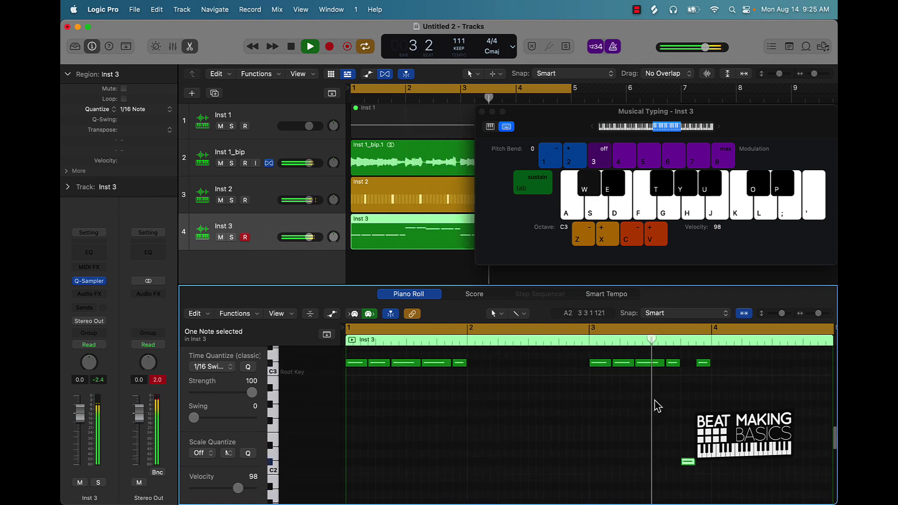
pyautogui.scroll(1, 655, 400)
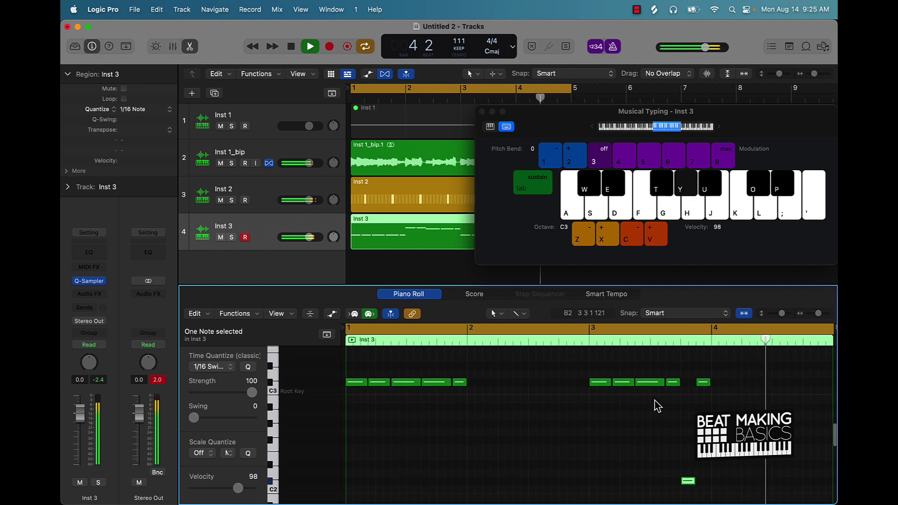
pyautogui.scroll(3, 655, 400)
pyautogui.scroll(-2, 656, 401)
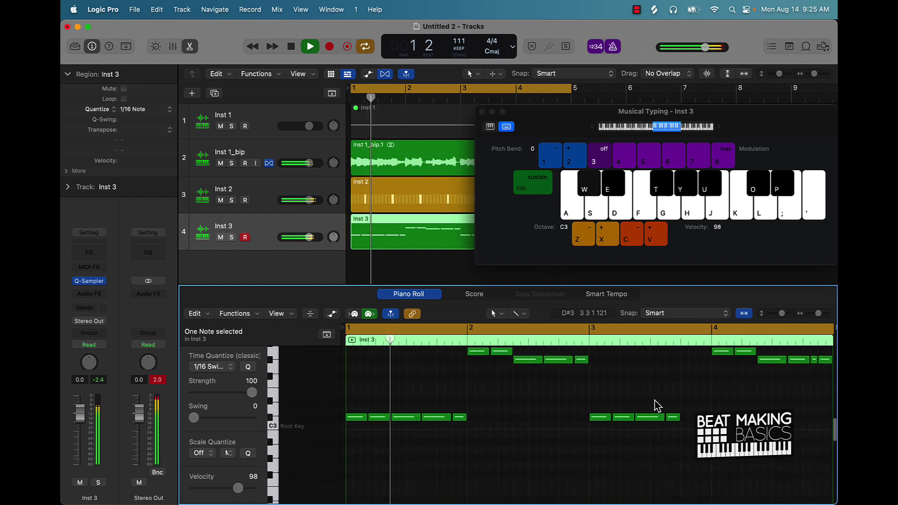
# Undo the octave drop and the split of the fourth C#3 note in bar 3.
pyautogui.press('h')
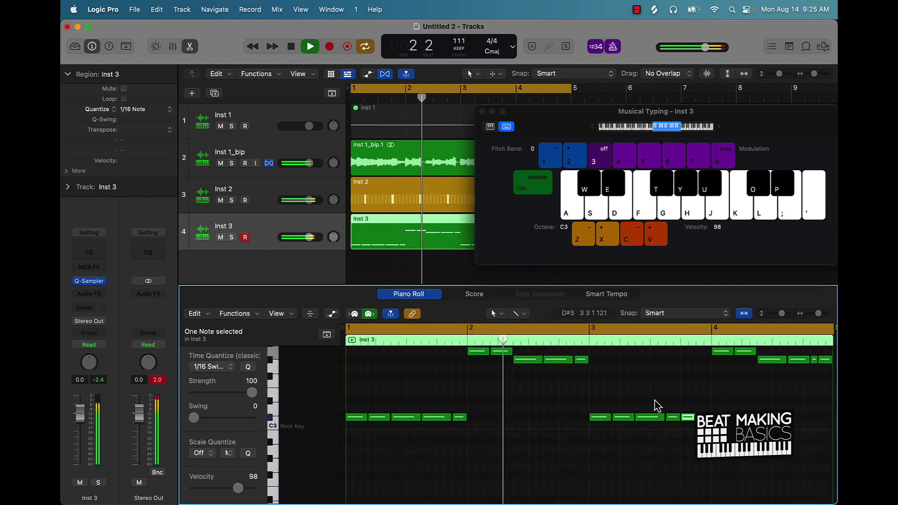
pyautogui.press('super+z')
pyautogui.click(672, 395)
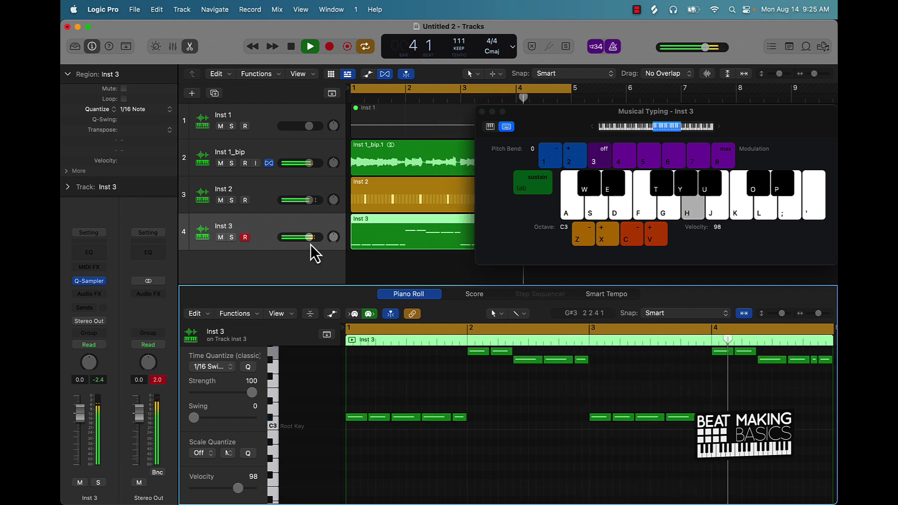
pyautogui.press('y')
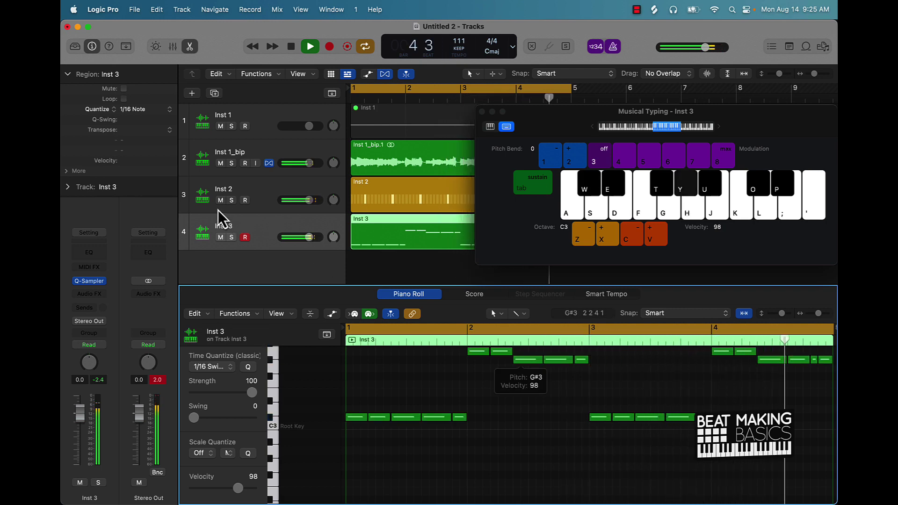
# Create a new Quick Sampler (Single Sample) software instrument track below Inst 3.
pyautogui.click(192, 94)
pyautogui.click(606, 370)
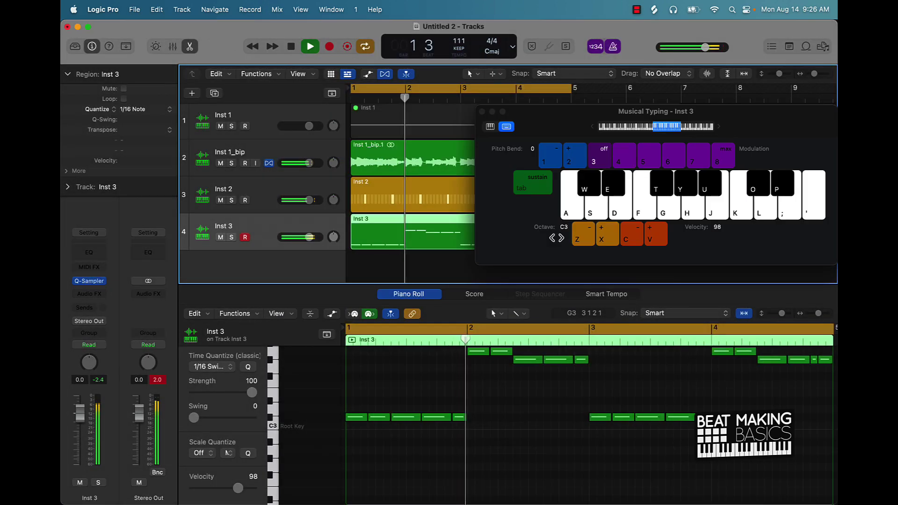
pyautogui.moveTo(640, 235); pyautogui.dragTo(413, 80)
# Switch to Splice and audition trap drum results, including the SO_TI rim, OS_DO_snare_trophies, the OS_DO crispy hi-hat and UDCT_kick_midtown.wav.
pyautogui.moveTo(609, 488)
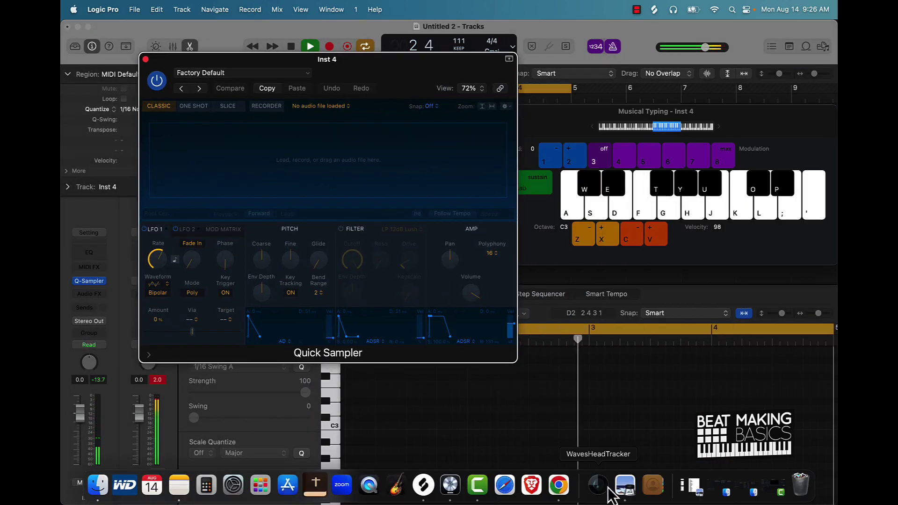
pyautogui.click(423, 485)
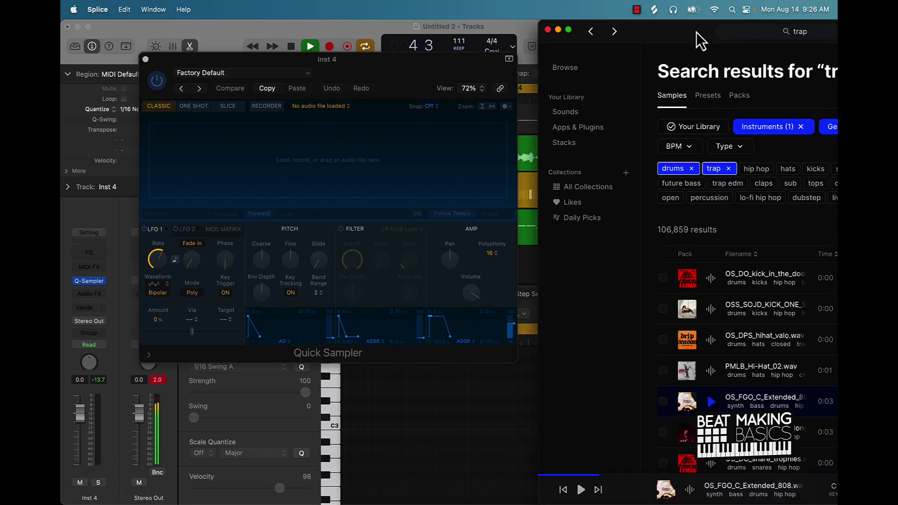
pyautogui.moveTo(697, 32); pyautogui.dragTo(544, 2)
pyautogui.scroll(-2, 621, 424)
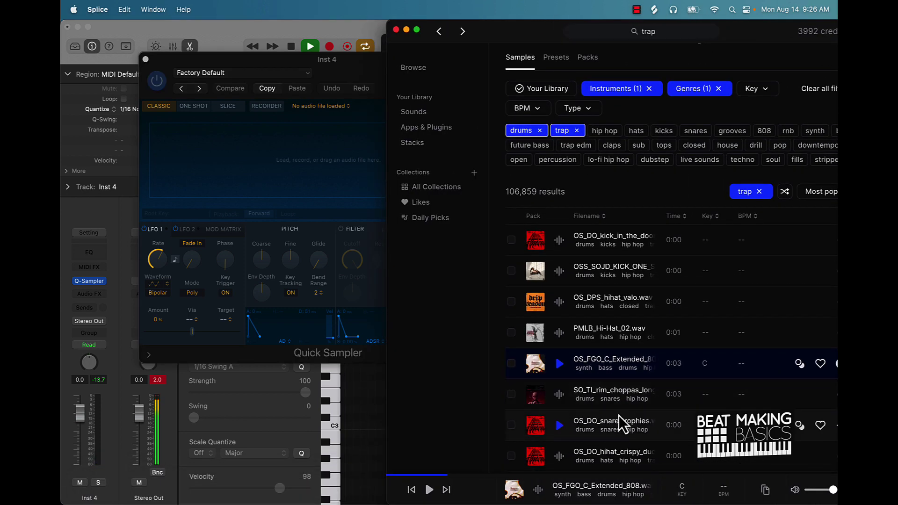
pyautogui.click(559, 395)
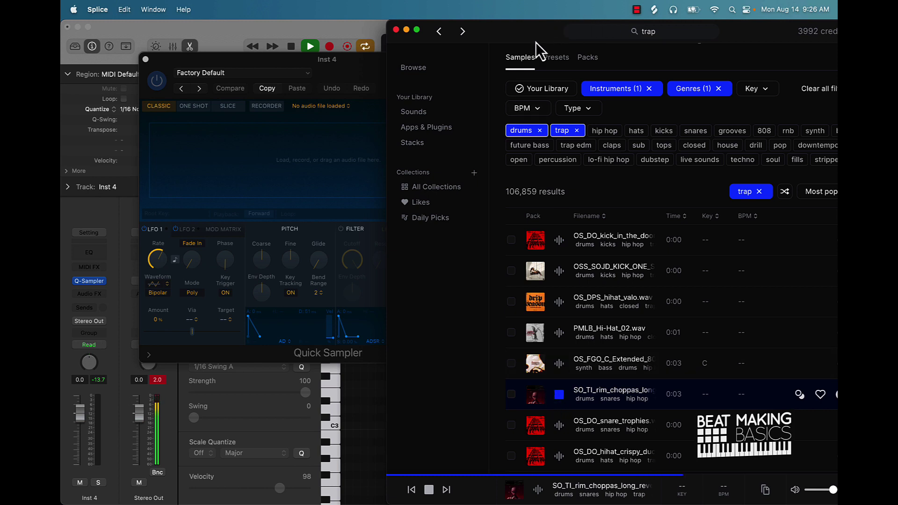
pyautogui.moveTo(348, 63); pyautogui.dragTo(281, 15)
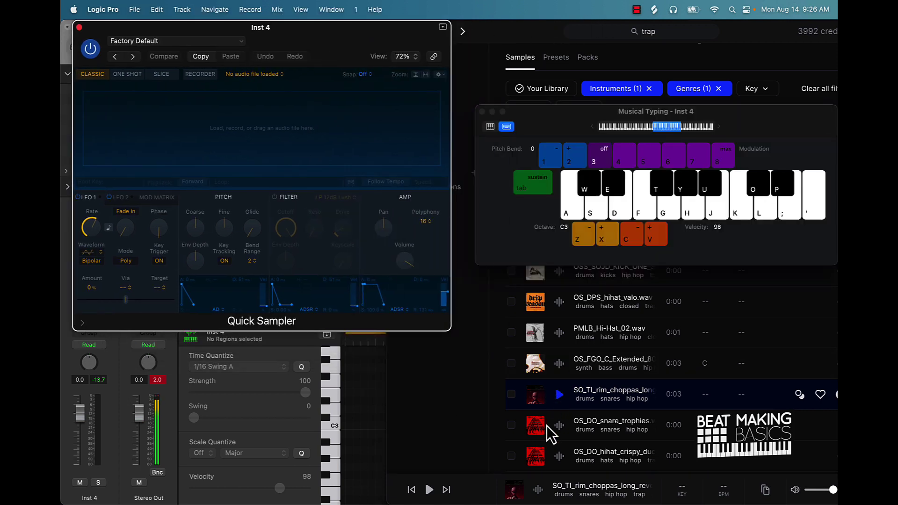
pyautogui.click(560, 425)
pyautogui.scroll(-3, 562, 428)
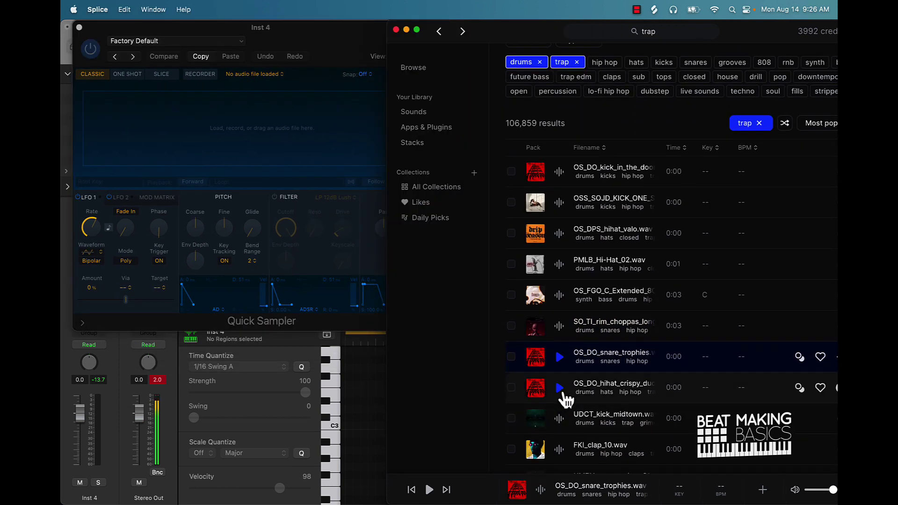
pyautogui.click(560, 387)
pyautogui.click(561, 418)
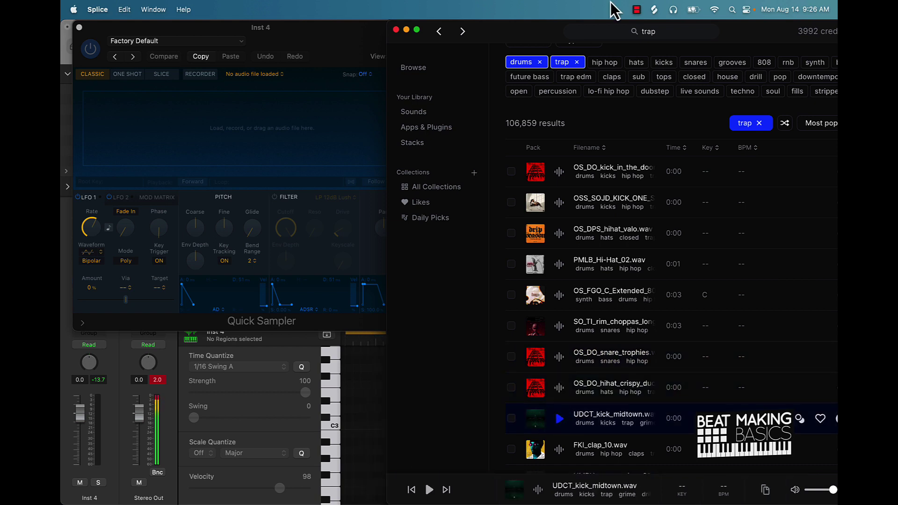
# Load UDCT_kick_midtown.wav from Splice into Inst 4's Quick Sampler, return to Logic Pro and close the sampler window.
pyautogui.moveTo(755, 40); pyautogui.dragTo(678, 20)
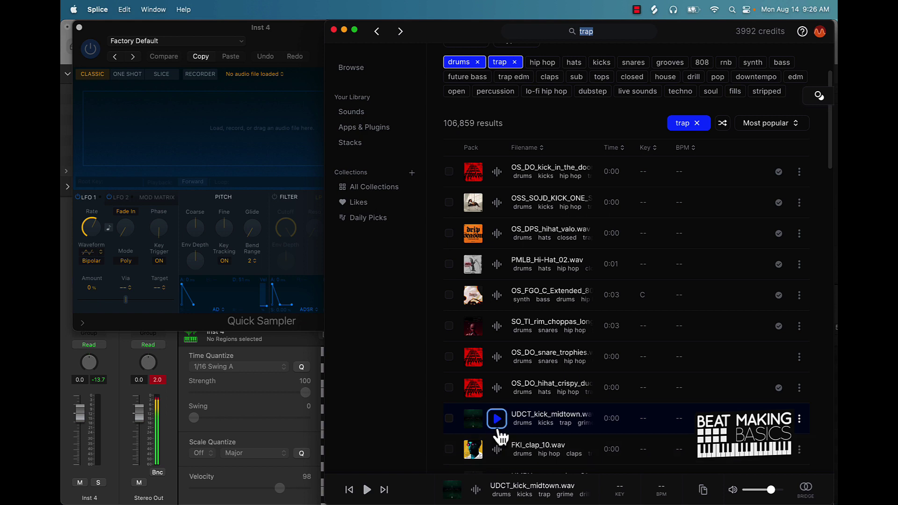
pyautogui.moveTo(487, 423); pyautogui.dragTo(290, 149)
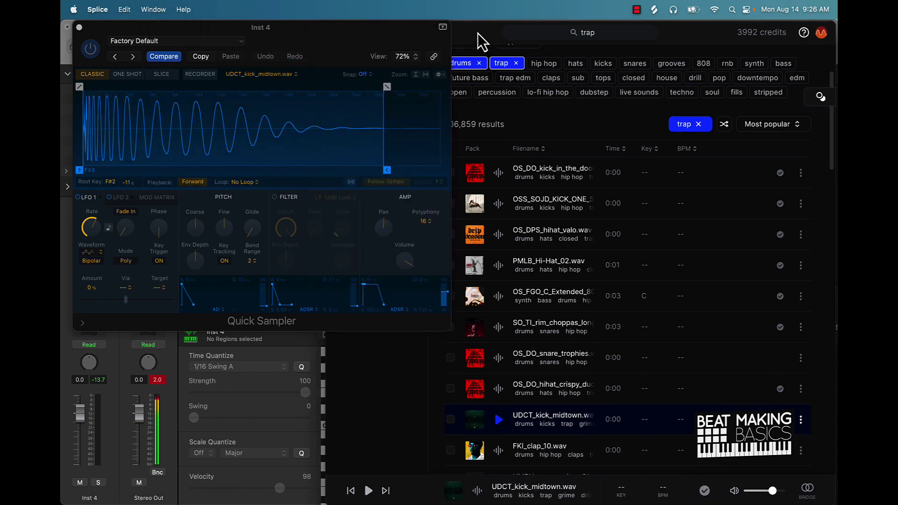
pyautogui.moveTo(478, 33); pyautogui.dragTo(616, 55)
pyautogui.click(483, 53)
pyautogui.click(593, 157)
pyautogui.press('super+k')
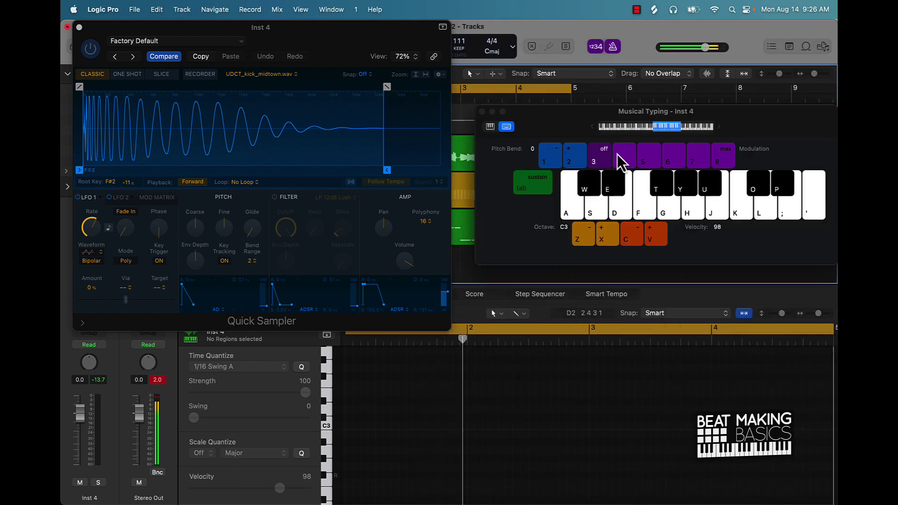
pyautogui.click(80, 27)
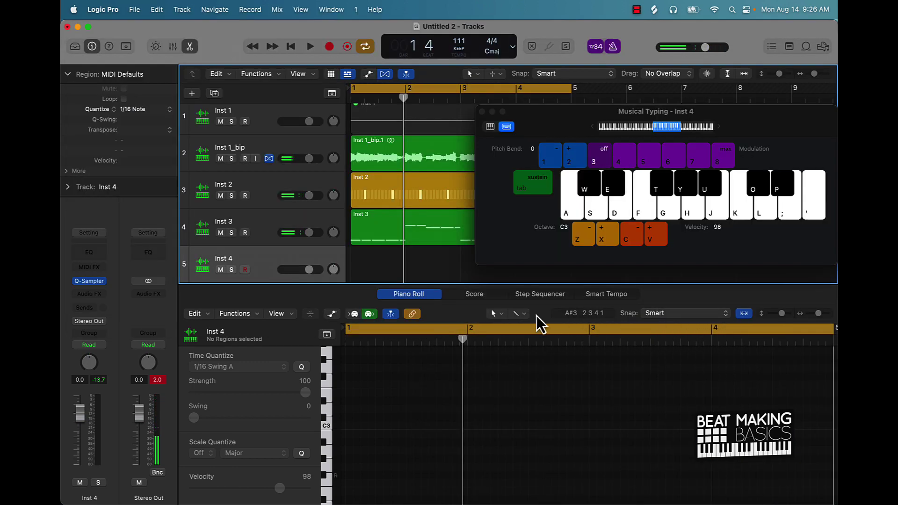
# Program a Step Sequencer pattern on Inst 4 with kick hits on steps 1, 4, 7, 11 and 15, checking it in playback.
pyautogui.click(538, 295)
pyautogui.click(367, 354)
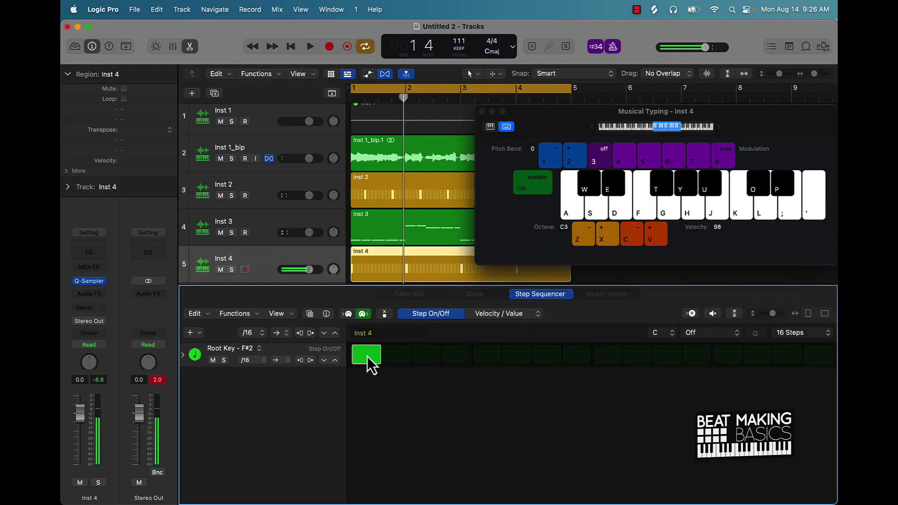
pyautogui.press('space')
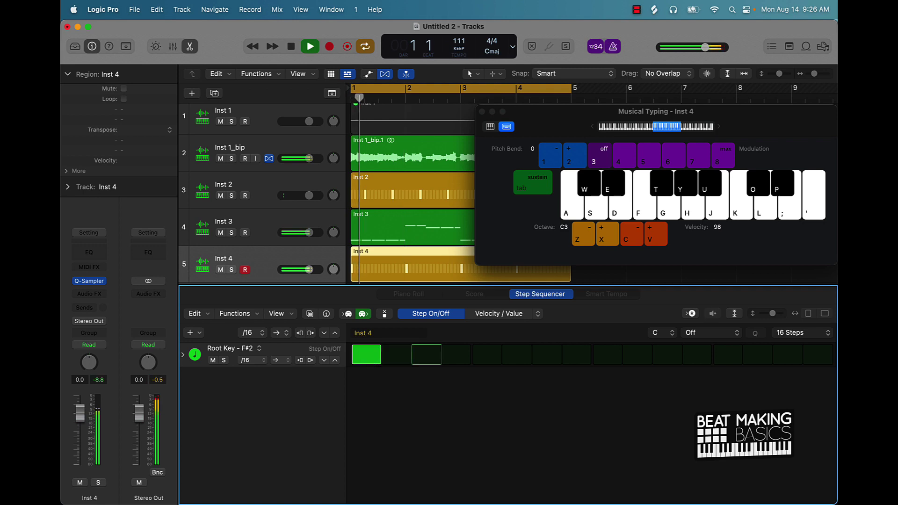
pyautogui.press('space')
pyautogui.click(469, 361)
pyautogui.press('space')
pyautogui.press('space')
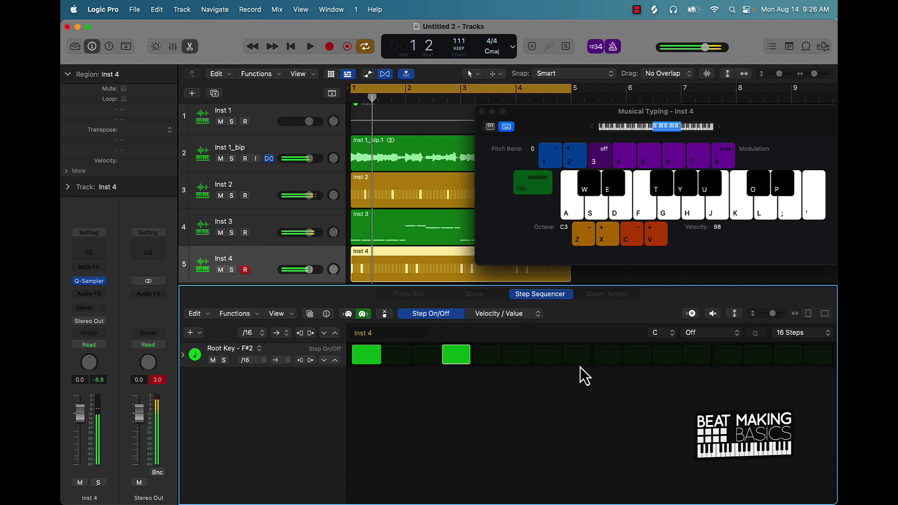
pyautogui.press('space')
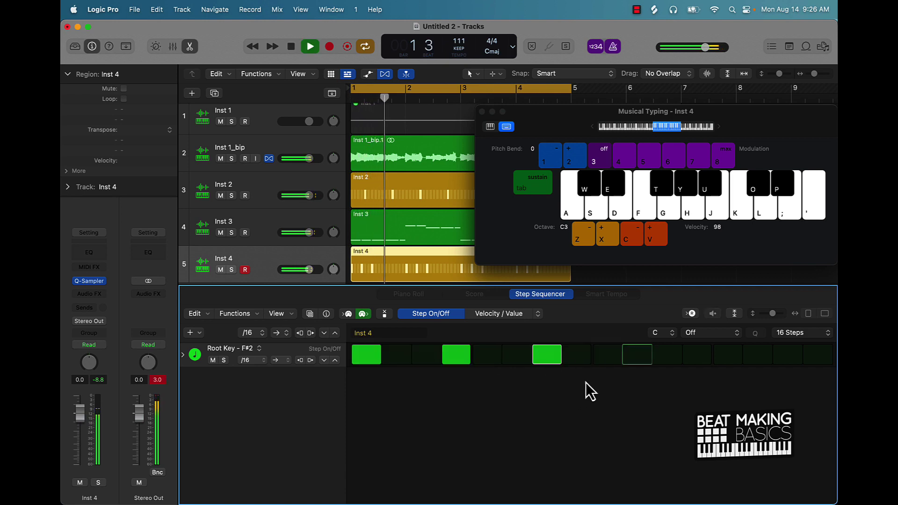
pyautogui.press('space')
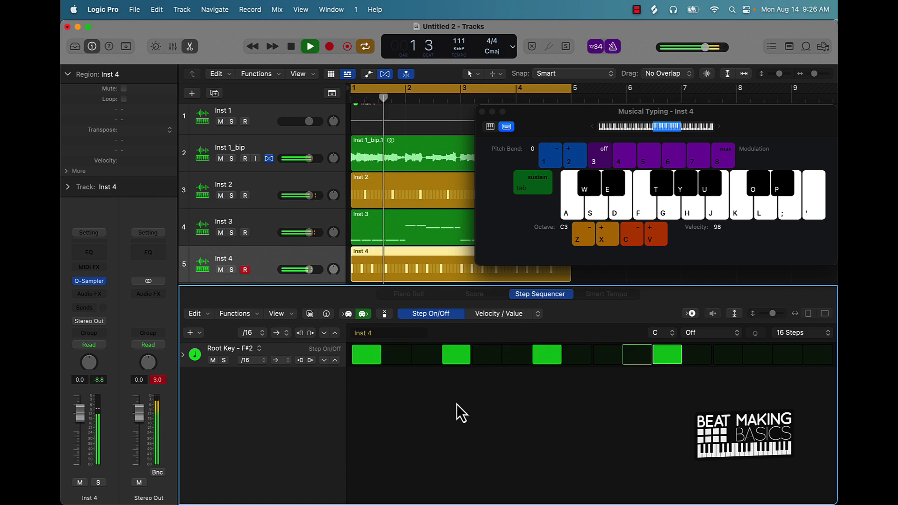
pyautogui.click(789, 355)
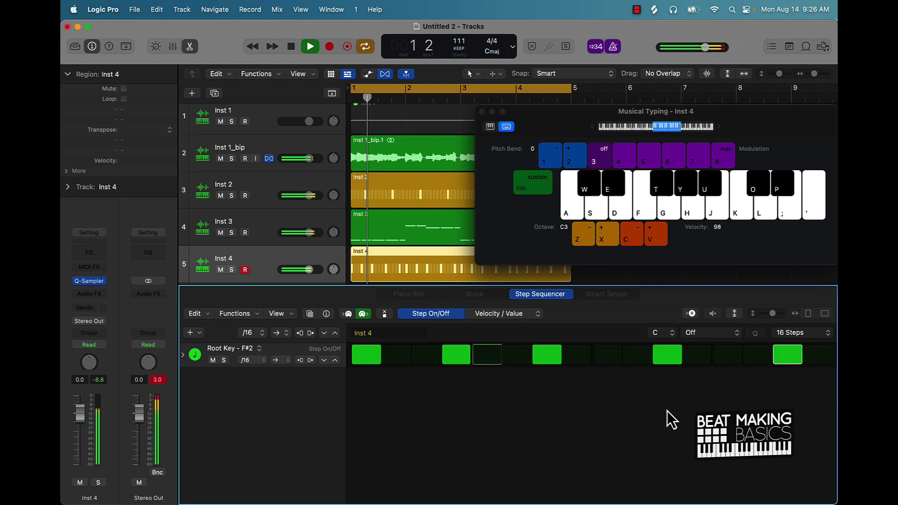
# Extend the Inst 4 kick pattern to 64 steps and add an extra hit on step 62.
pyautogui.click(791, 334)
pyautogui.click(790, 391)
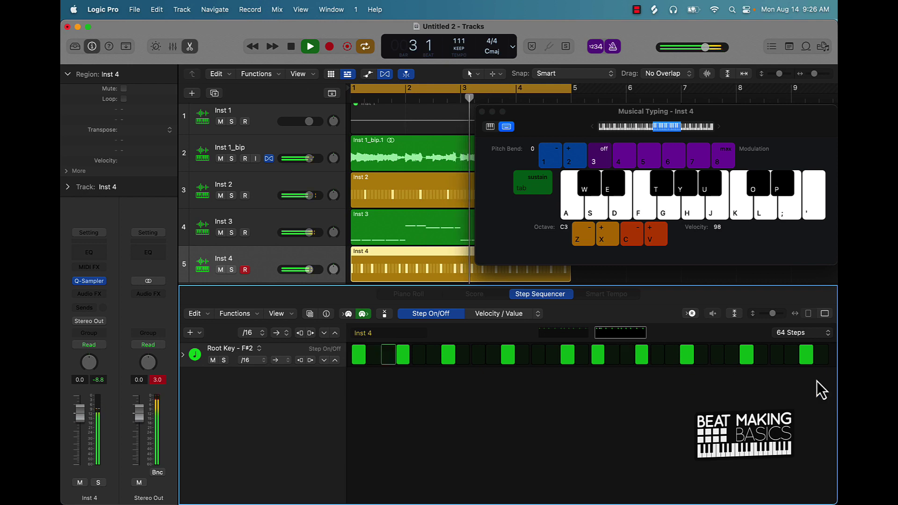
pyautogui.click(795, 361)
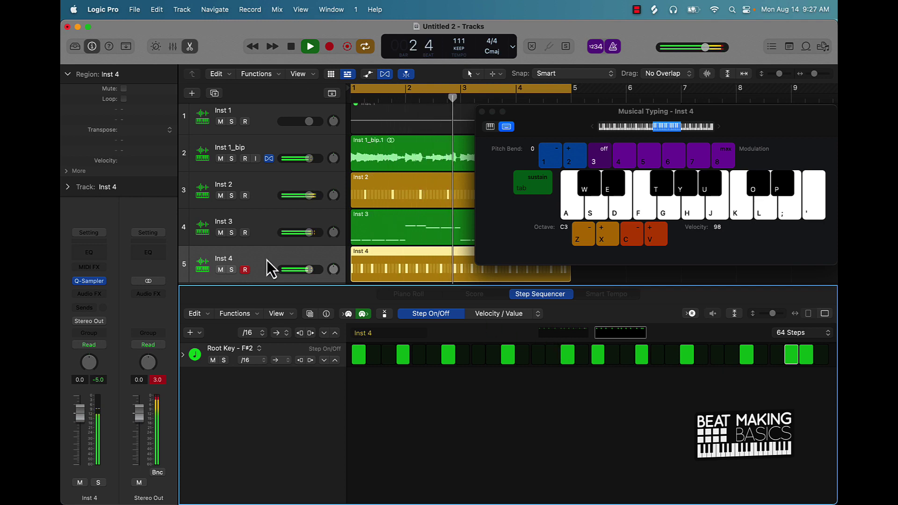
# Rename the Inst 3 track as 808 and the Inst 4 track as Kick.
pyautogui.doubleClick(231, 223)
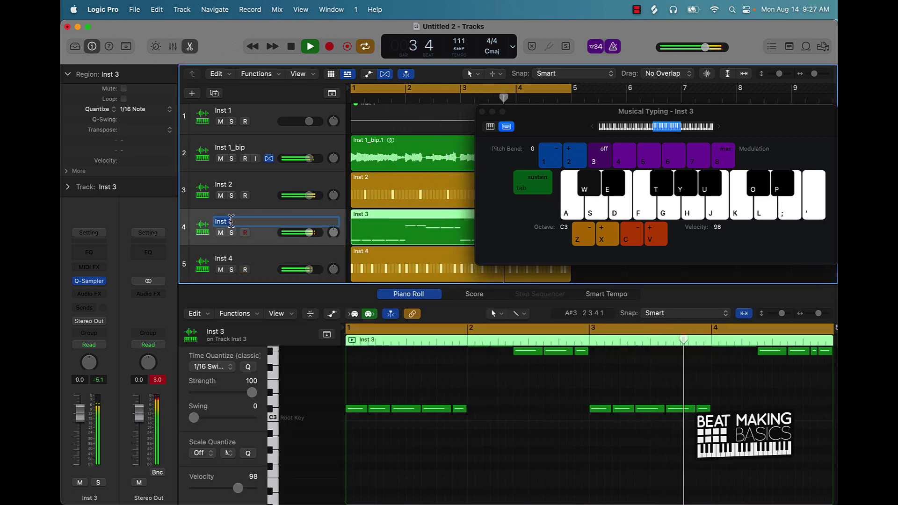
pyautogui.write('808')
pyautogui.press('Tab')
pyautogui.write('Ki')
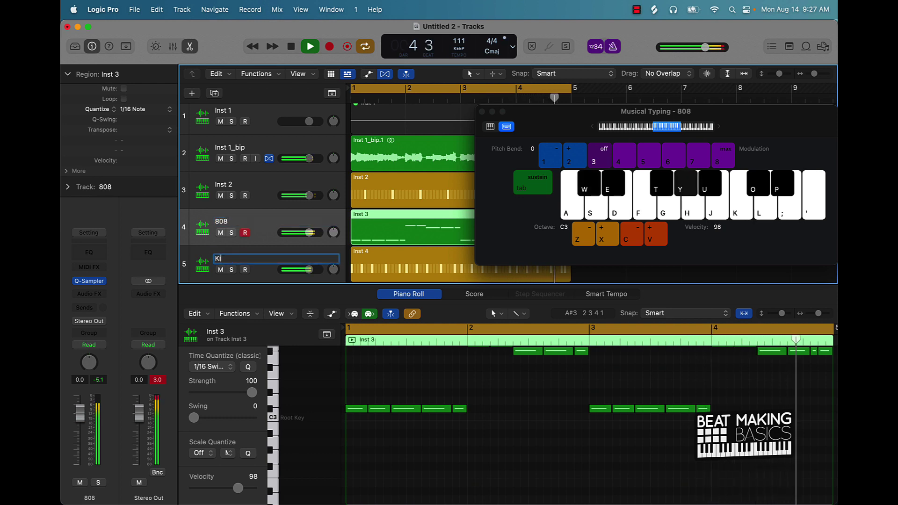
pyautogui.write('ck')
pyautogui.press('Return')
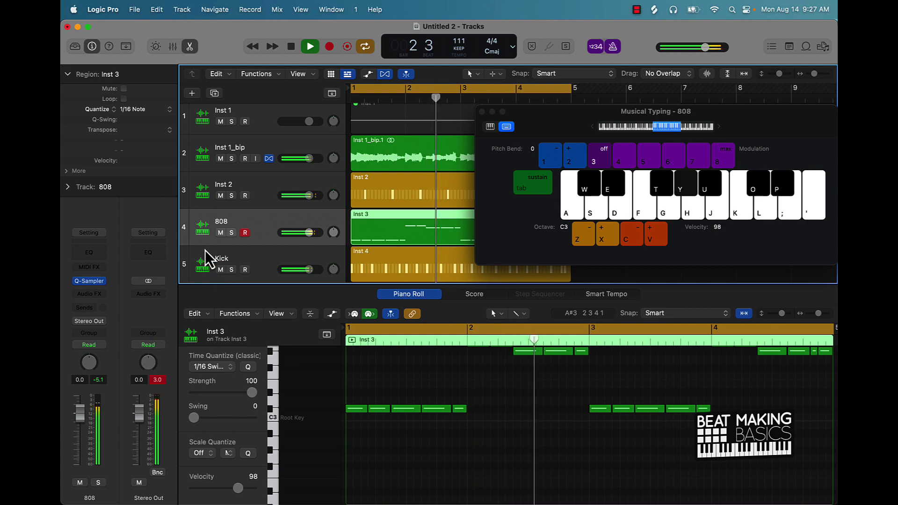
# Create another Quick Sampler (Single Sample) software instrument track directly below the 808 track.
pyautogui.scroll(-2, 210, 206)
pyautogui.click(192, 93)
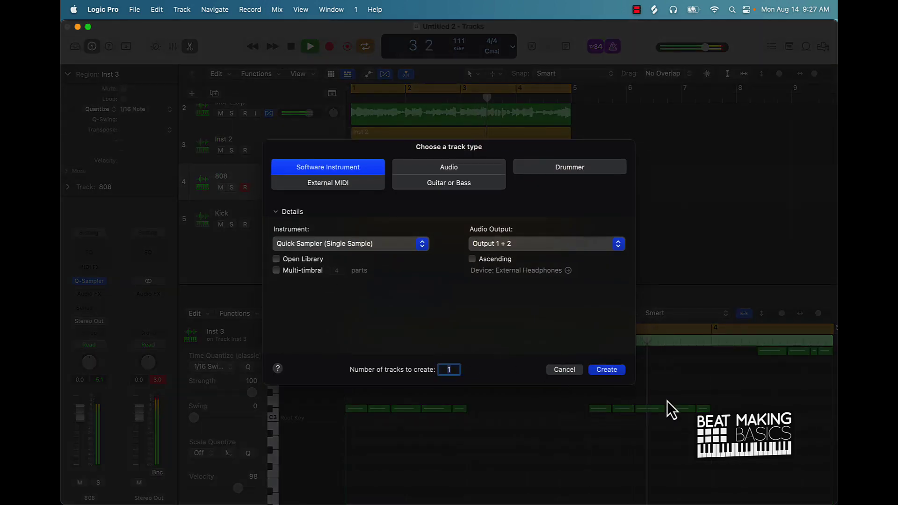
pyautogui.click(600, 370)
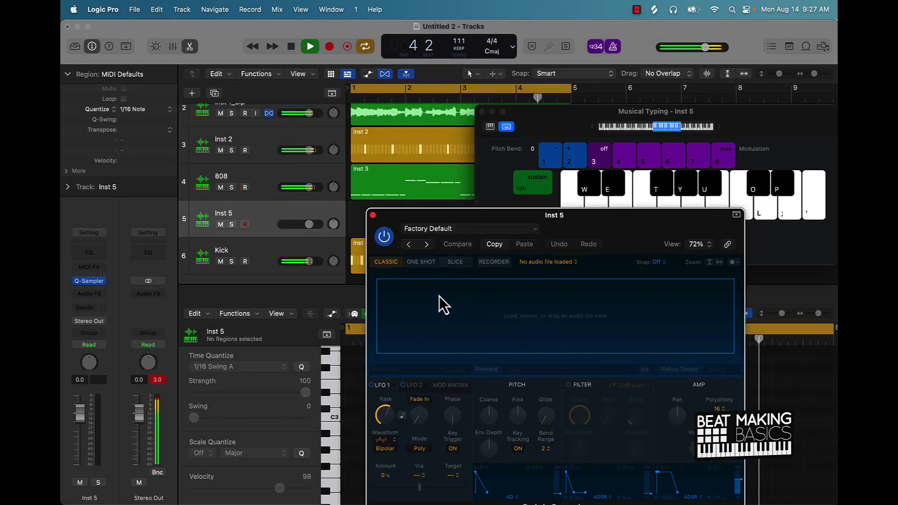
pyautogui.moveTo(609, 230); pyautogui.dragTo(464, 167)
pyautogui.moveTo(467, 498)
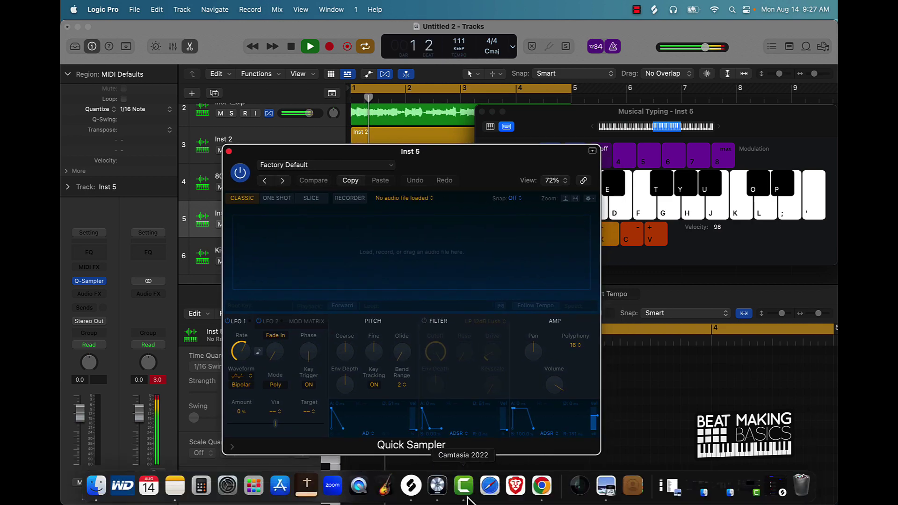
# Audition snare and clap samples in Splice and load FKI_clap_10.wav into the Inst 5 Quick Sampler.
pyautogui.click(421, 489)
pyautogui.scroll(-3, 537, 371)
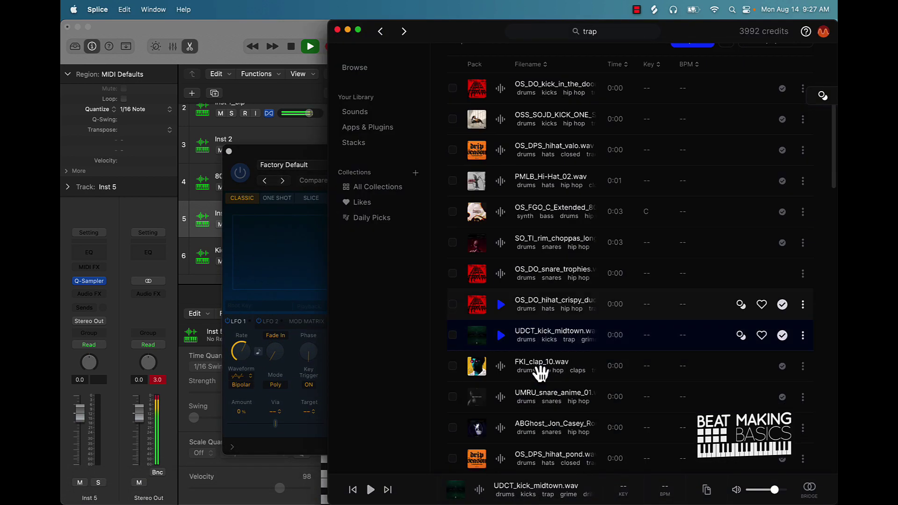
pyautogui.click(499, 304)
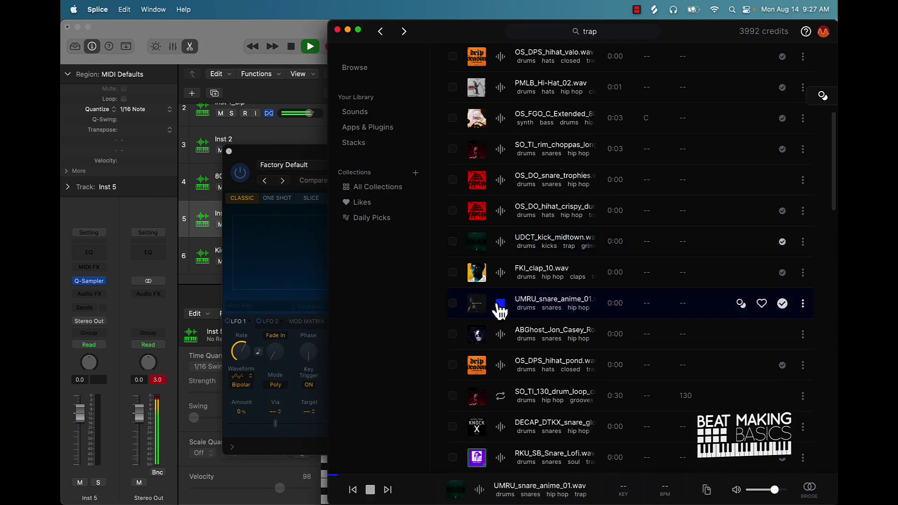
pyautogui.click(499, 276)
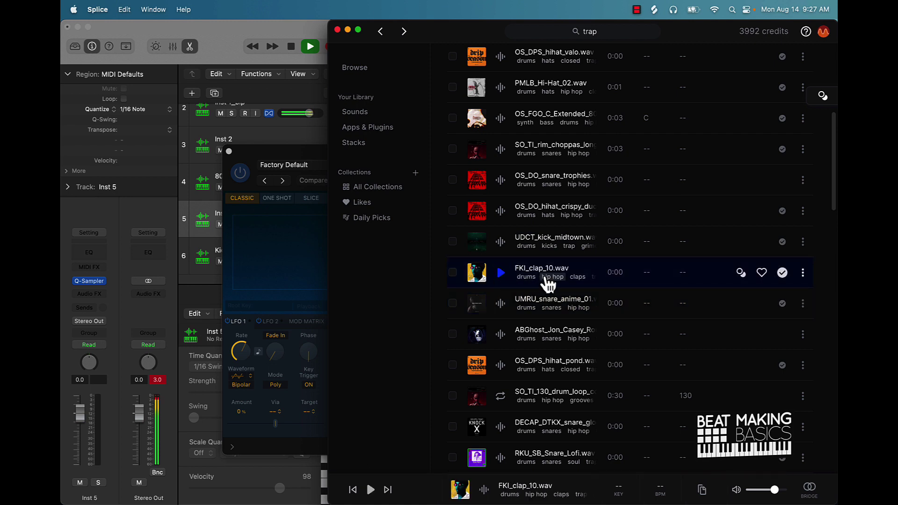
pyautogui.moveTo(437, 30); pyautogui.dragTo(601, 26)
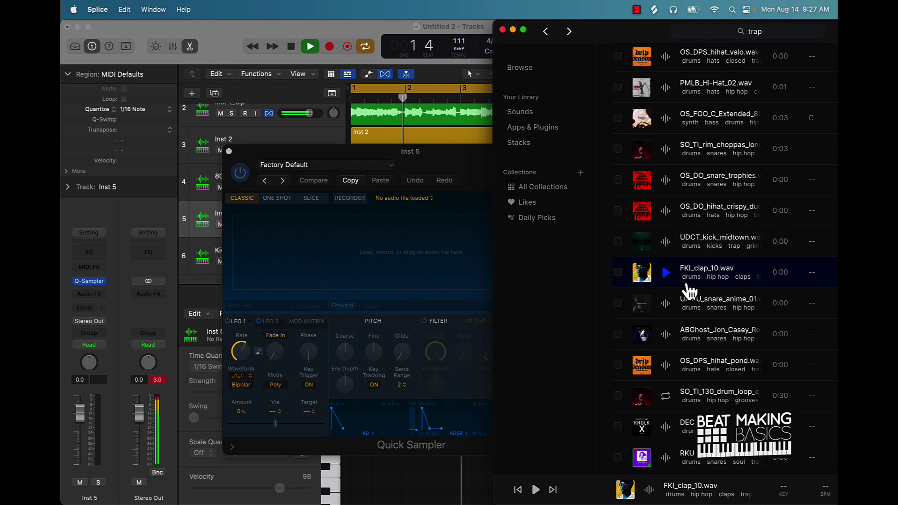
pyautogui.moveTo(690, 293); pyautogui.dragTo(451, 263)
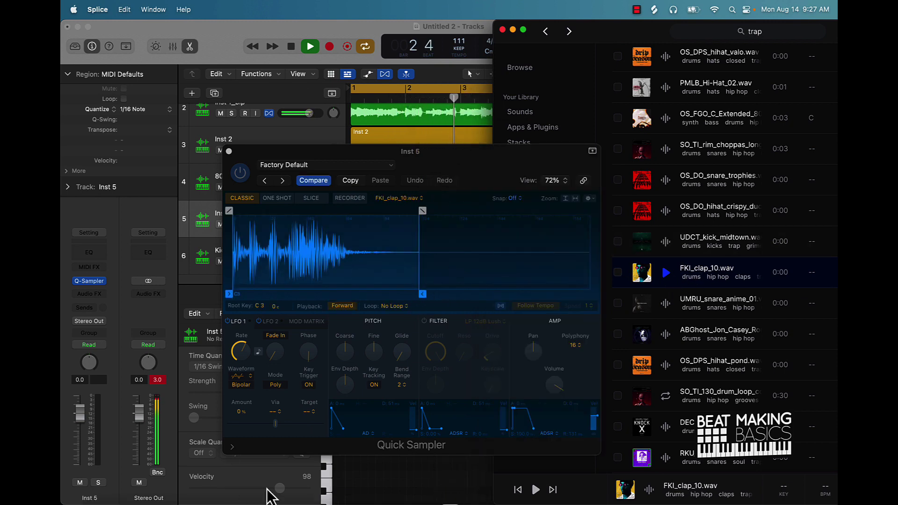
pyautogui.click(388, 491)
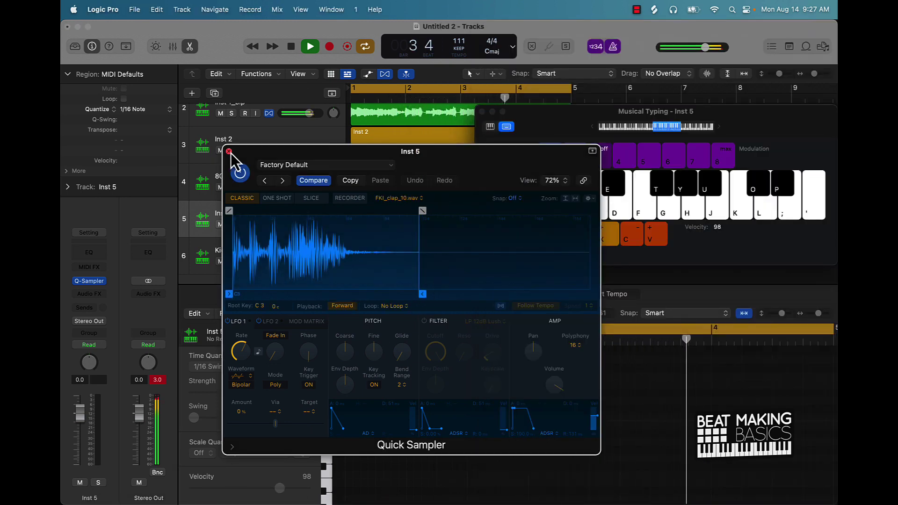
pyautogui.click(229, 151)
# Start a 16-step Step Sequencer pattern on Inst 5, trying the clap on step 5 and on step 4 in playback.
pyautogui.click(540, 294)
pyautogui.press('space')
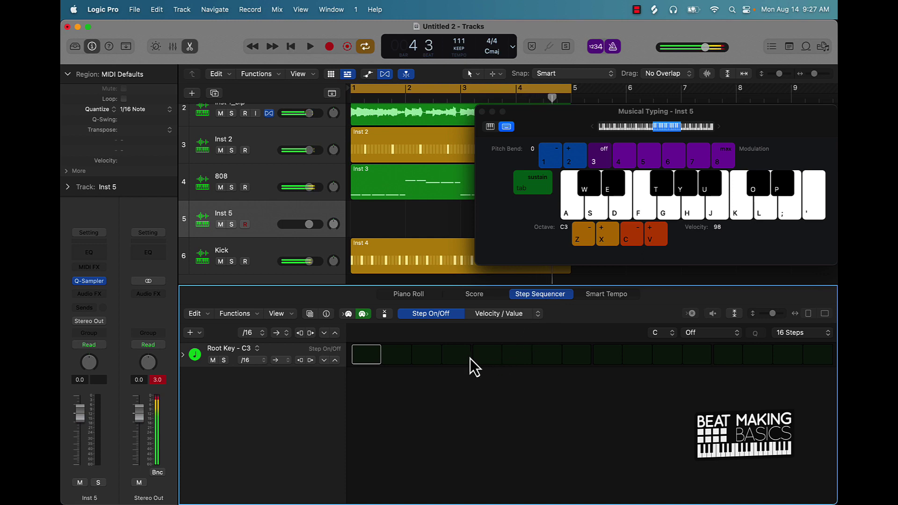
pyautogui.click(485, 356)
pyautogui.press('space')
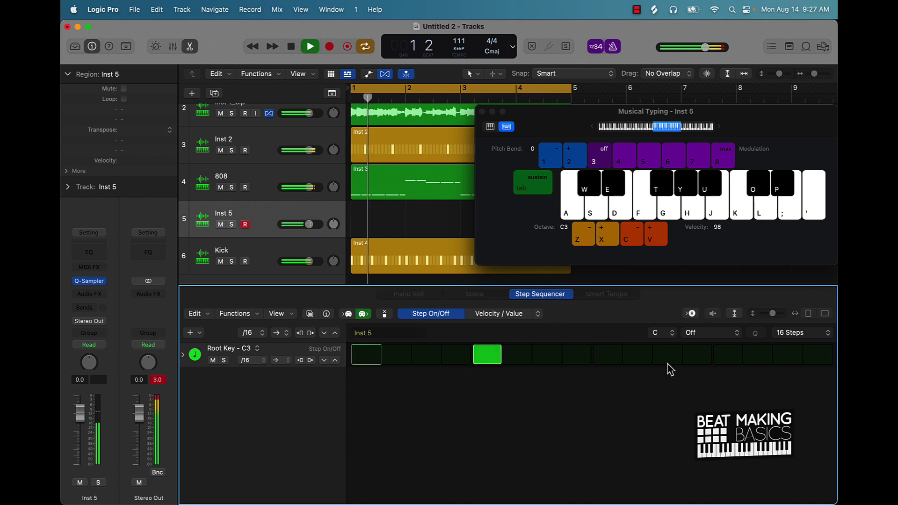
pyautogui.click(455, 356)
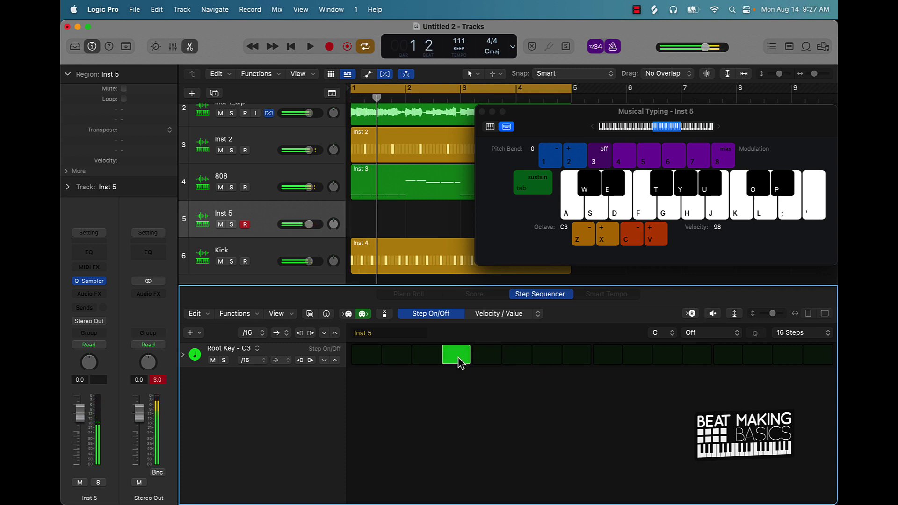
pyautogui.scroll(2, 388, 186)
pyautogui.press('space')
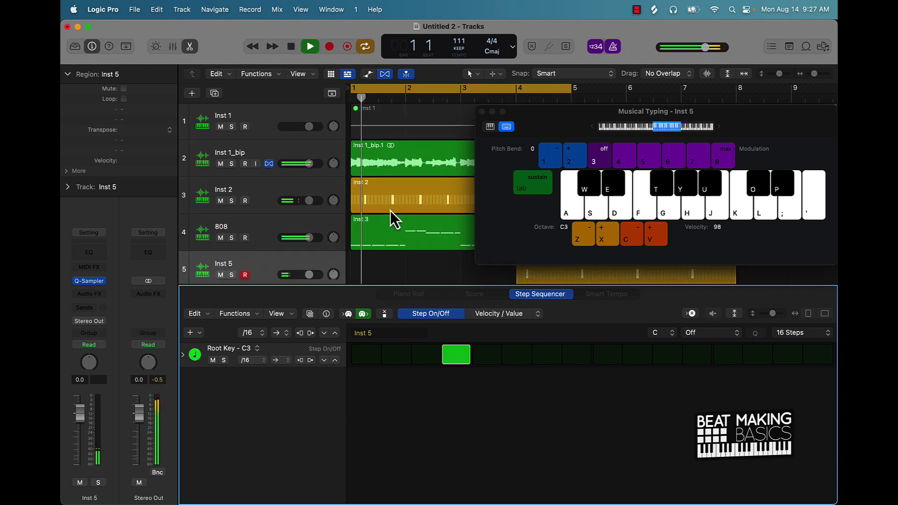
pyautogui.press('space')
pyautogui.scroll(-2, 375, 223)
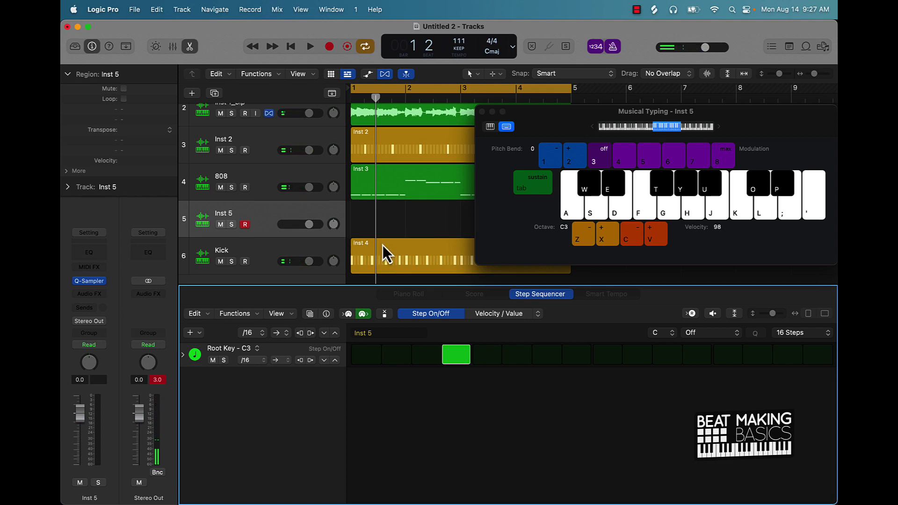
# Move the Inst 5 pattern region to start at bar 1 and set its claps on steps 5 and 13.
pyautogui.click(396, 218)
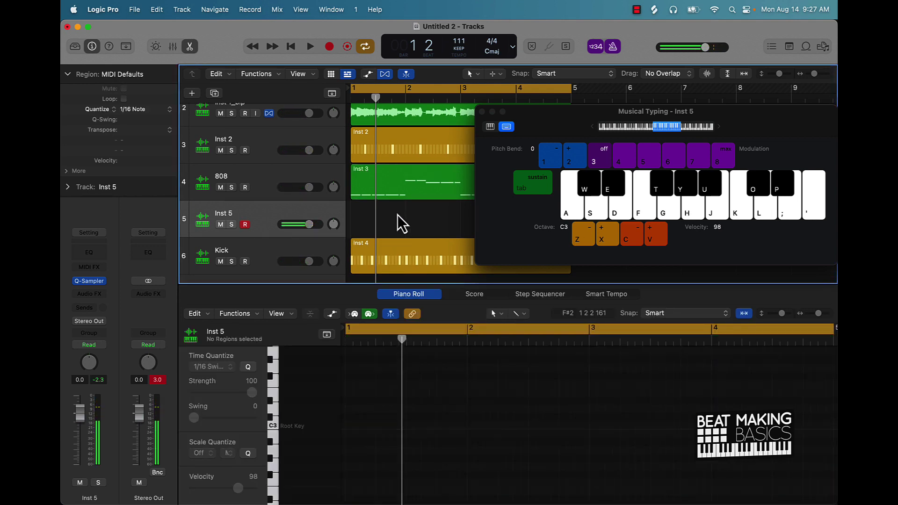
pyautogui.click(483, 111)
pyautogui.moveTo(605, 219); pyautogui.dragTo(440, 211)
pyautogui.press('space')
pyautogui.click(462, 361)
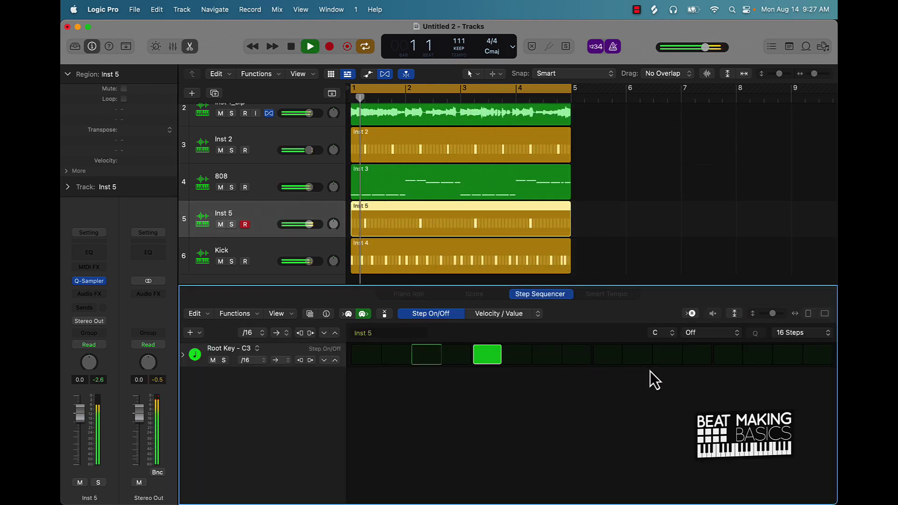
pyautogui.click(721, 358)
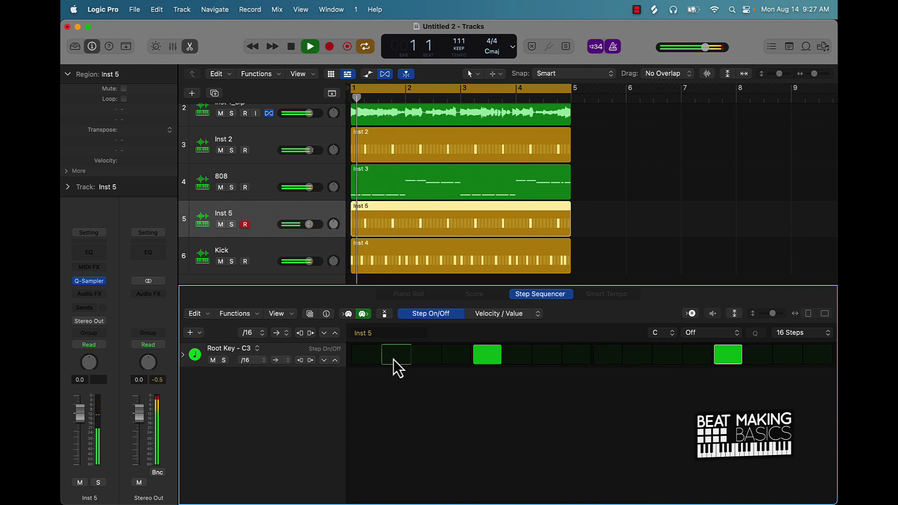
# Move the Inst 5 track above the 808 track and rename it as Clap.
pyautogui.hscroll(1, 358, 265)
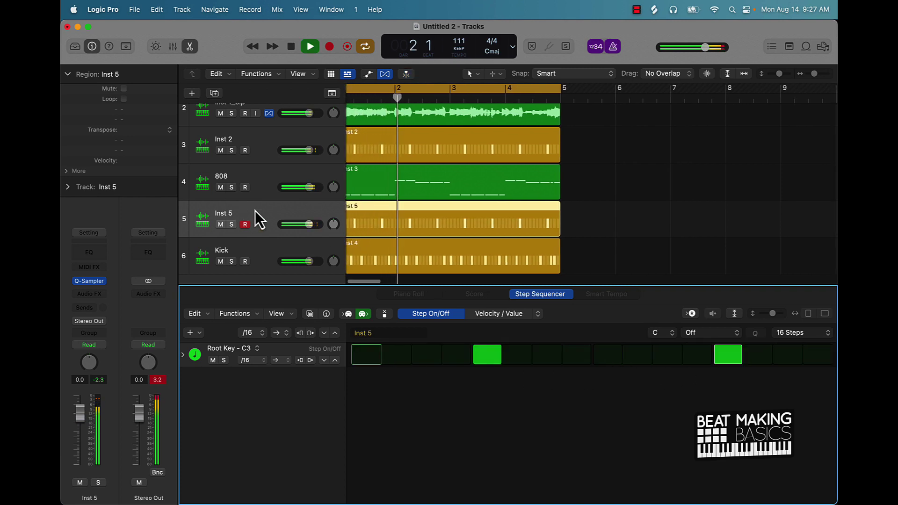
pyautogui.moveTo(254, 210); pyautogui.dragTo(262, 161)
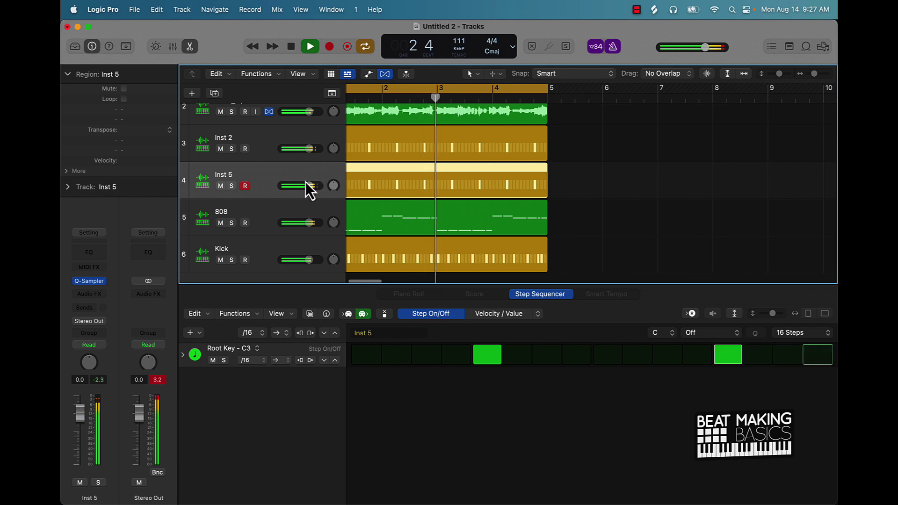
pyautogui.doubleClick(225, 175)
pyautogui.write('Clap')
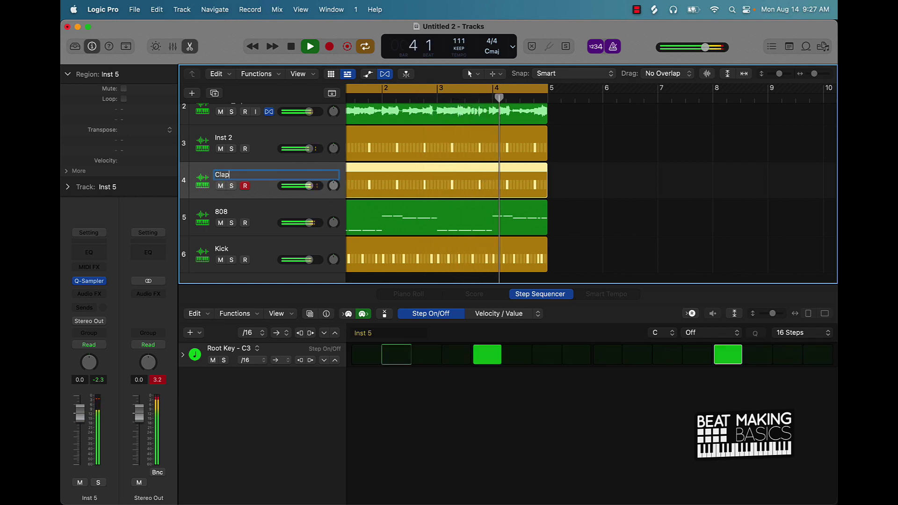
pyautogui.press('Return')
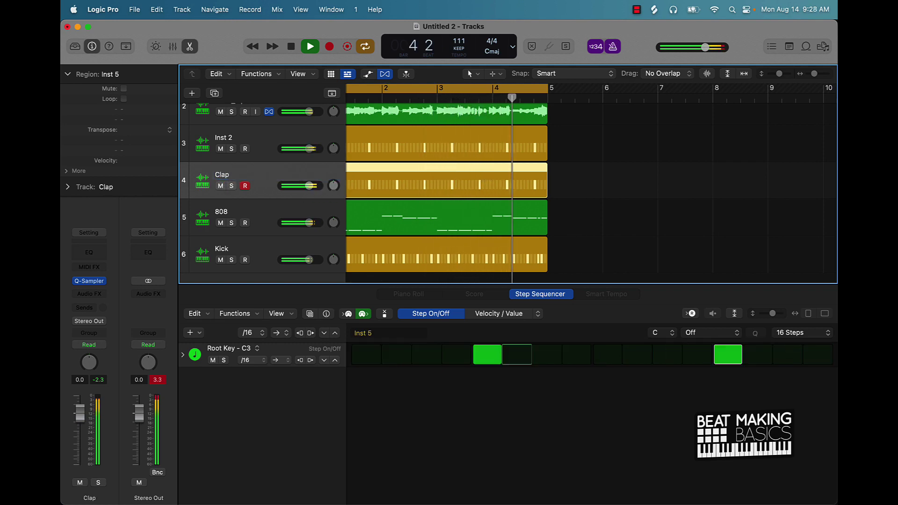
# Rename the Inst 2 track as Hat.
pyautogui.doubleClick(224, 138)
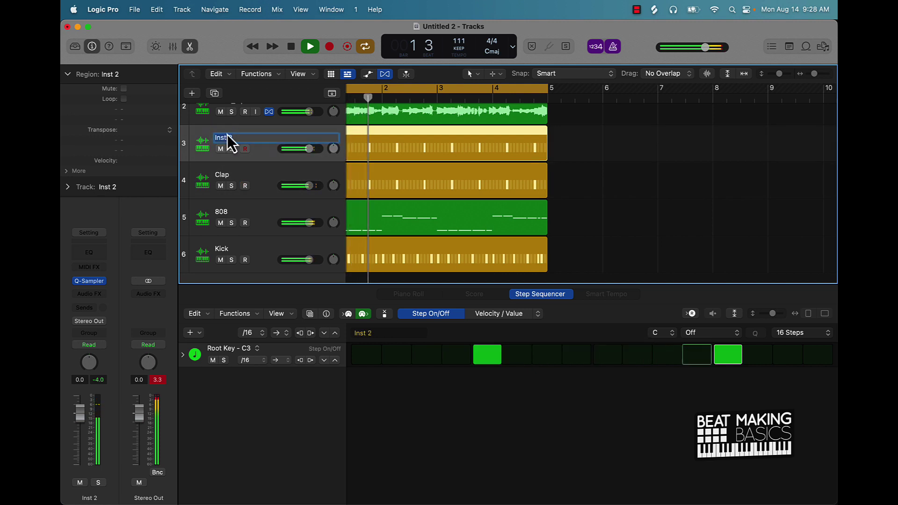
pyautogui.write('Hat')
pyautogui.press('Return')
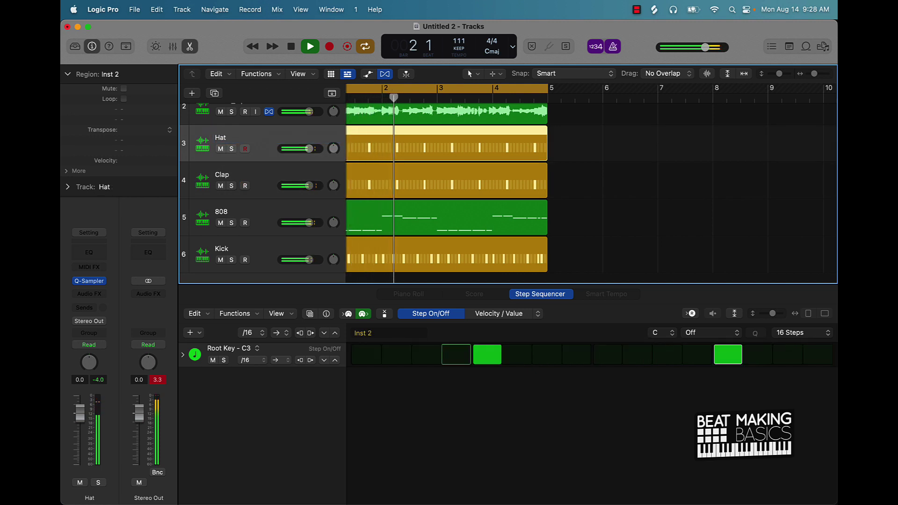
pyautogui.doubleClick(225, 138)
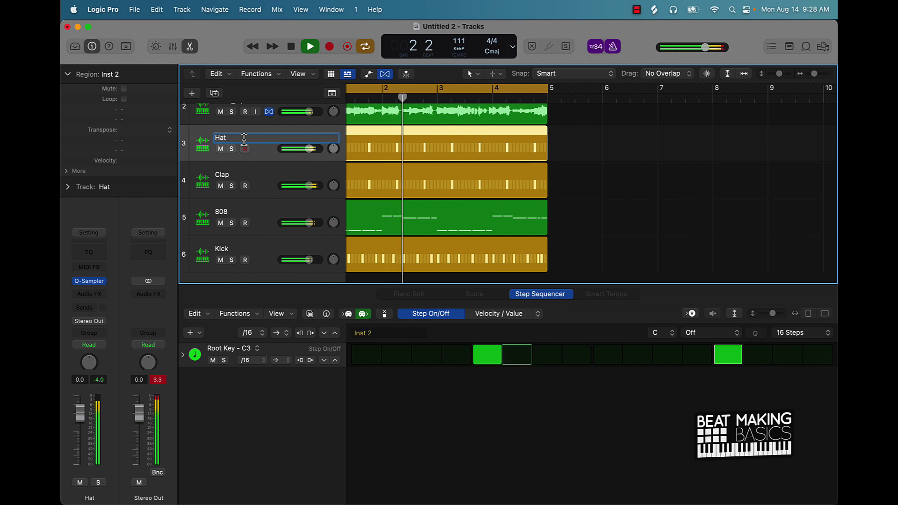
pyautogui.press('Return')
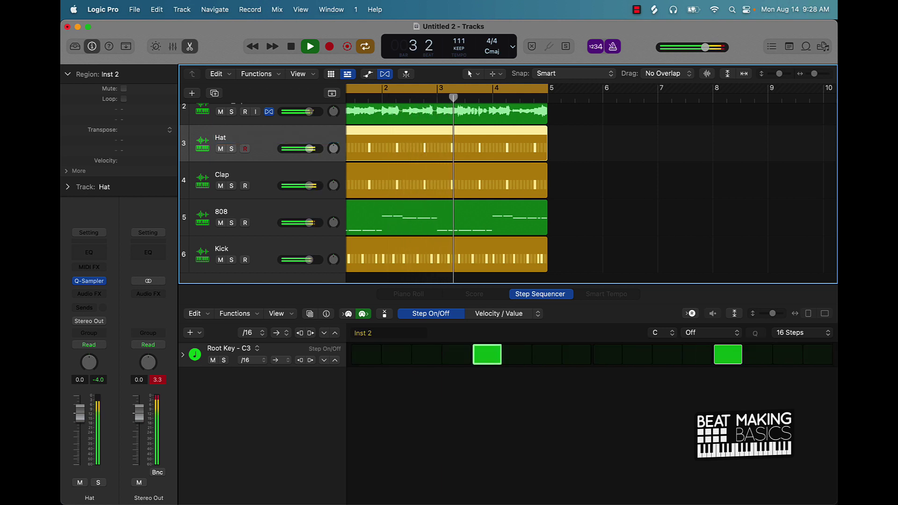
# Duplicate the Inst 1_bip track and place a copy of its audio region, transposed by -12, on the new track at bar 1.
pyautogui.click(594, 172)
pyautogui.scroll(2, 594, 176)
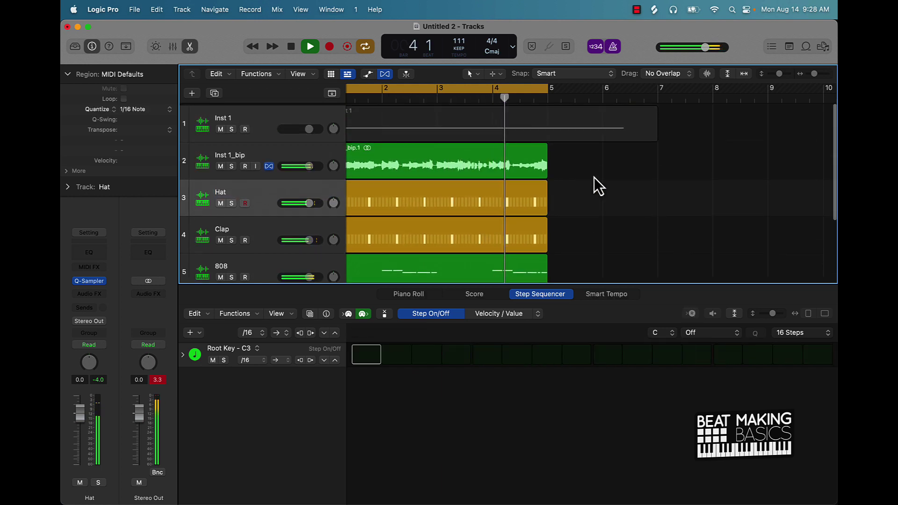
pyautogui.press('space')
pyautogui.click(291, 150)
pyautogui.press('super+d')
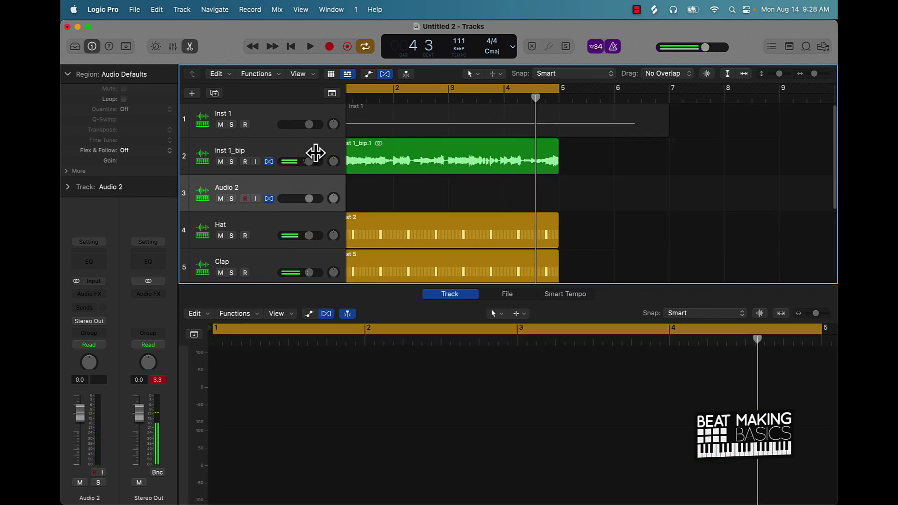
pyautogui.hscroll(-2, 411, 168)
pyautogui.moveTo(409, 181); pyautogui.dragTo(412, 185)
# Play the beat with the transposed melody and mute the original Inst 1_bip track.
pyautogui.press('space')
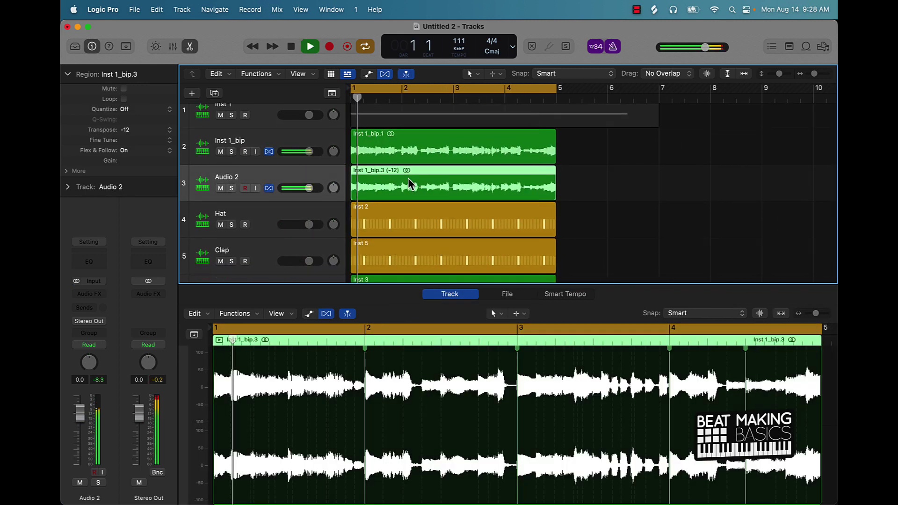
pyautogui.click(220, 151)
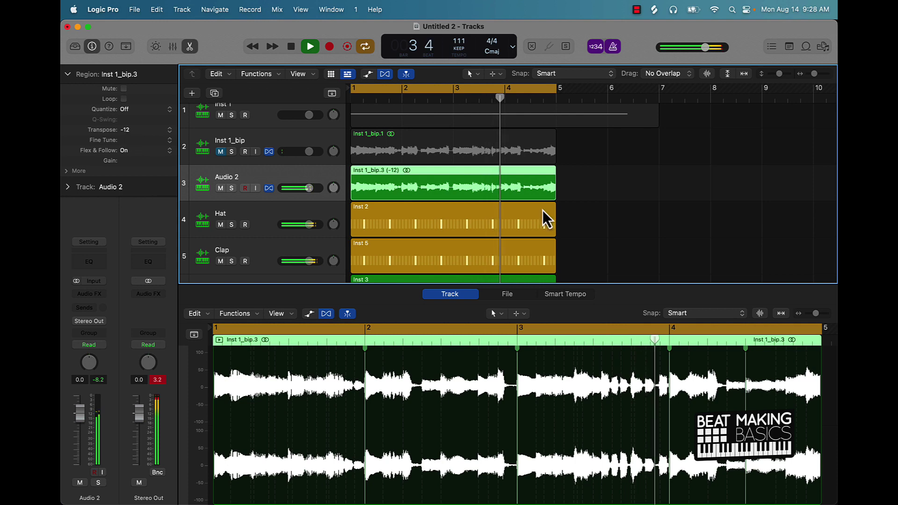
pyautogui.click(611, 228)
# Create another Quick Sampler (Single Sample) software instrument track directly above the Hat track.
pyautogui.scroll(-3, 610, 228)
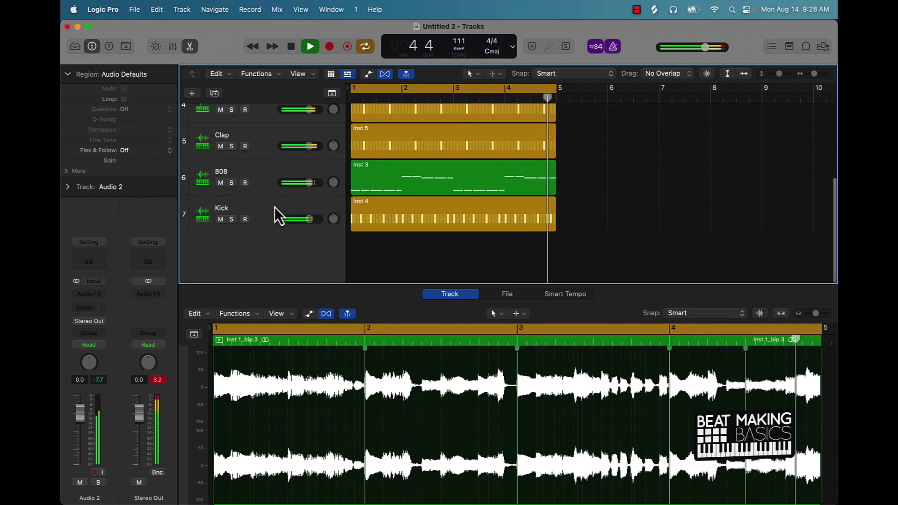
pyautogui.scroll(1, 275, 206)
pyautogui.click(192, 93)
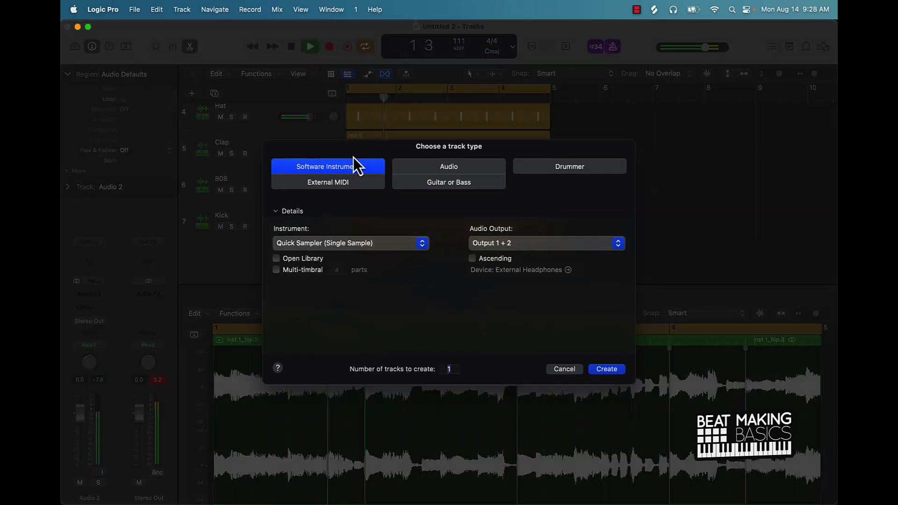
pyautogui.click(598, 369)
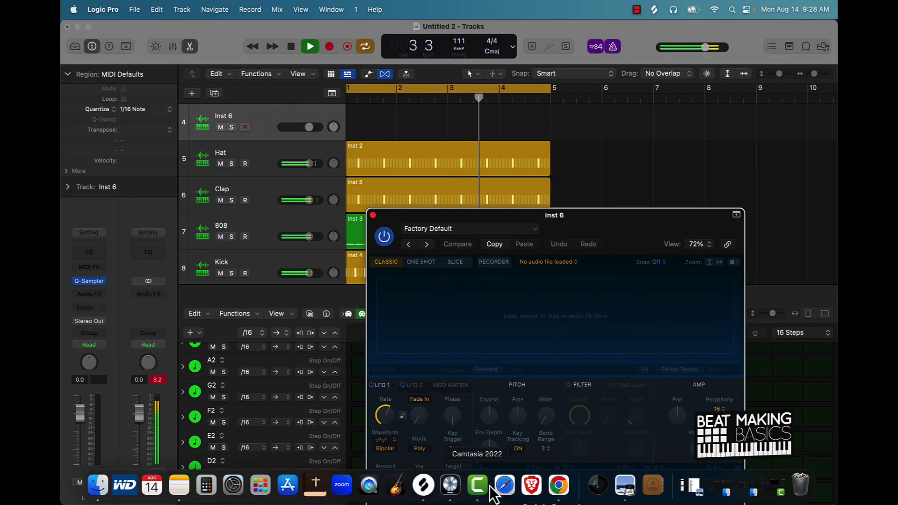
# Audition more snare and hi-hat samples in Splice and load OS_DPS_hihat_pond.wav into the Inst 6 Quick Sampler.
pyautogui.click(424, 500)
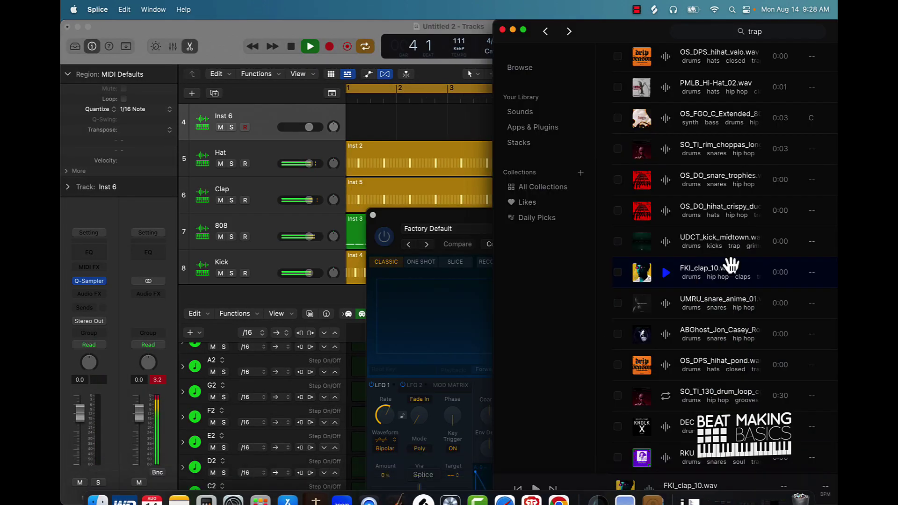
pyautogui.click(667, 305)
pyautogui.click(665, 337)
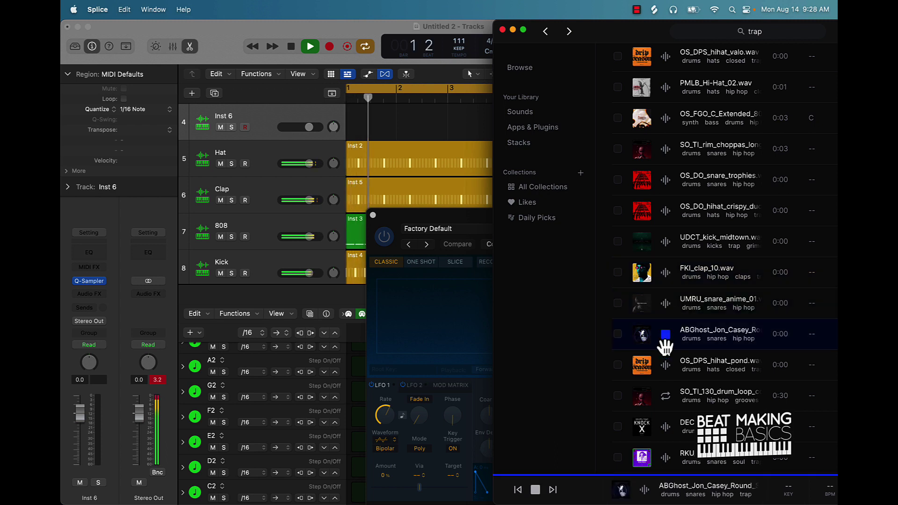
pyautogui.click(666, 367)
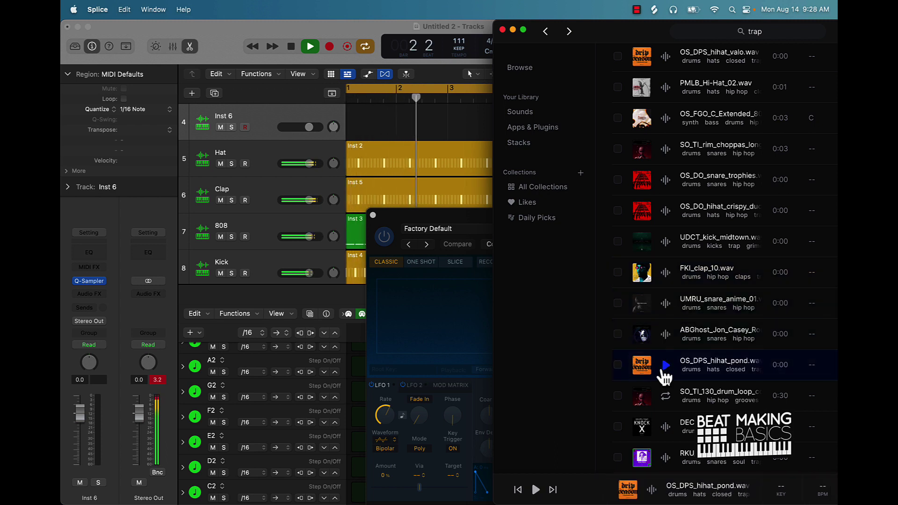
pyautogui.moveTo(645, 36); pyautogui.dragTo(674, 36)
pyautogui.moveTo(724, 380); pyautogui.dragTo(674, 370)
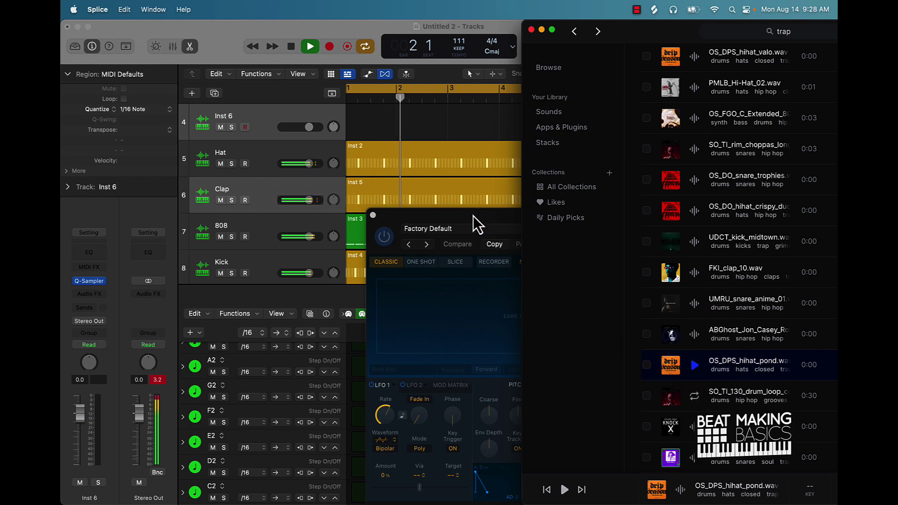
pyautogui.moveTo(473, 215); pyautogui.dragTo(313, 178)
pyautogui.moveTo(725, 375); pyautogui.dragTo(490, 284)
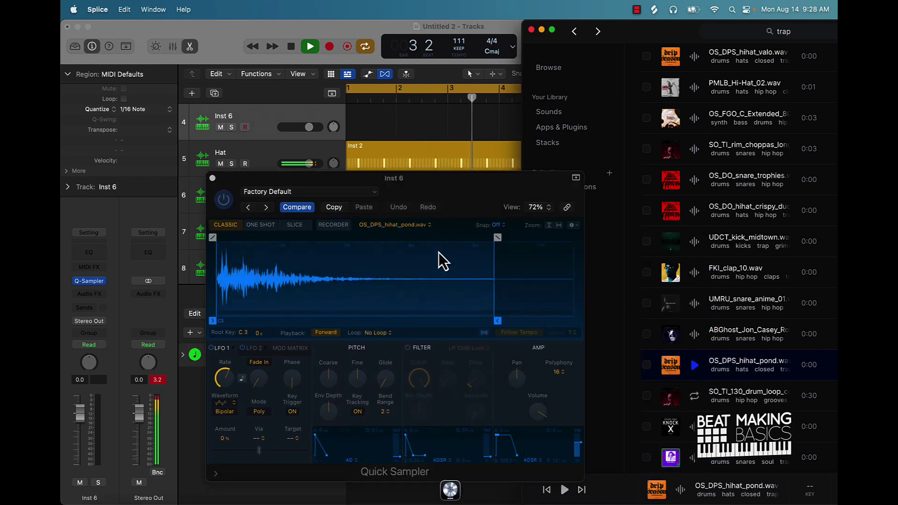
pyautogui.click(212, 179)
pyautogui.click(487, 173)
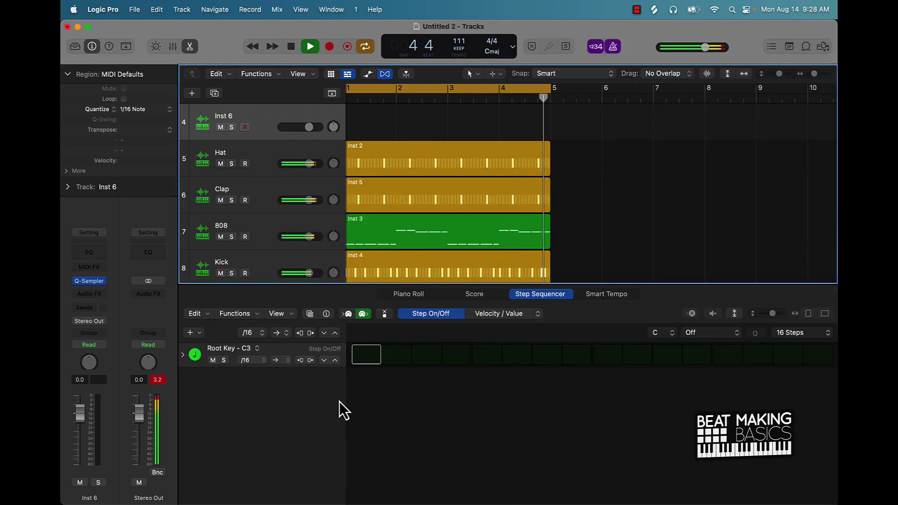
# Stop playback and turn on every odd-numbered step of a 16-step pattern on the Inst 6 track.
pyautogui.press('space')
pyautogui.click(366, 356)
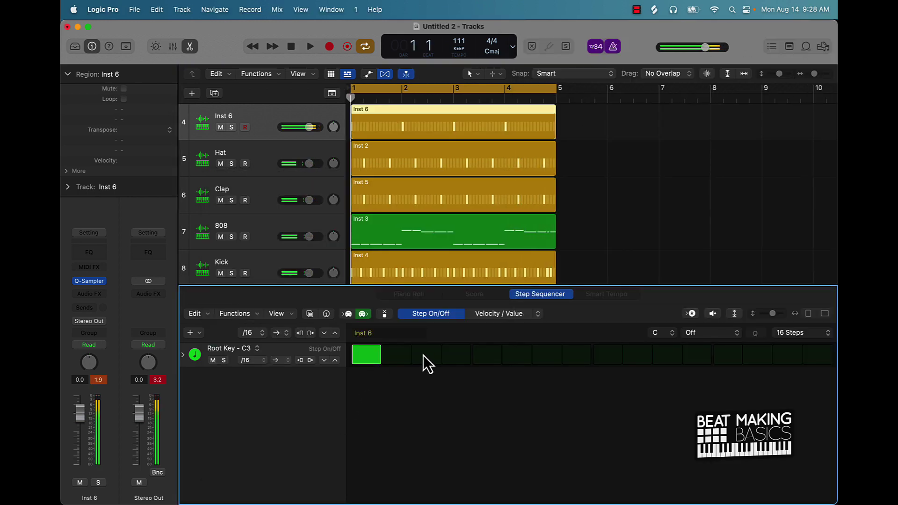
pyautogui.click(488, 358)
pyautogui.click(547, 357)
pyautogui.click(608, 356)
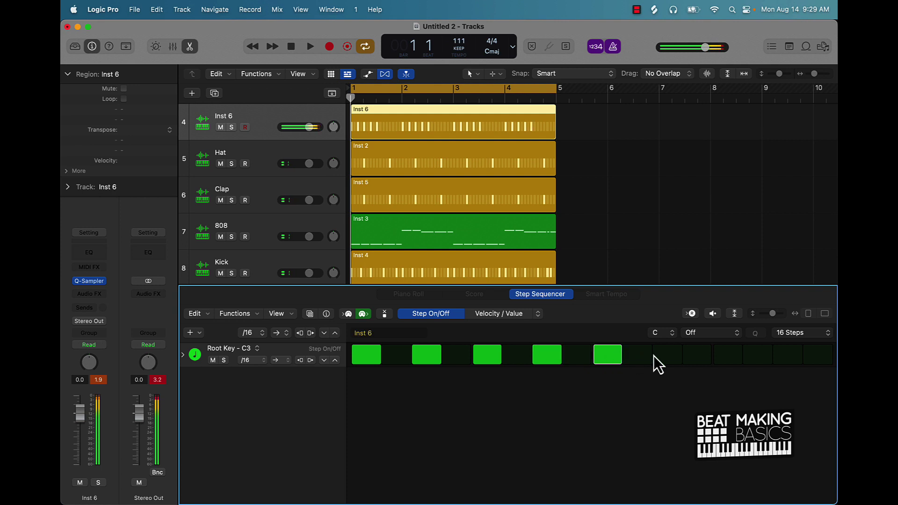
pyautogui.click(667, 357)
pyautogui.click(728, 357)
pyautogui.click(788, 356)
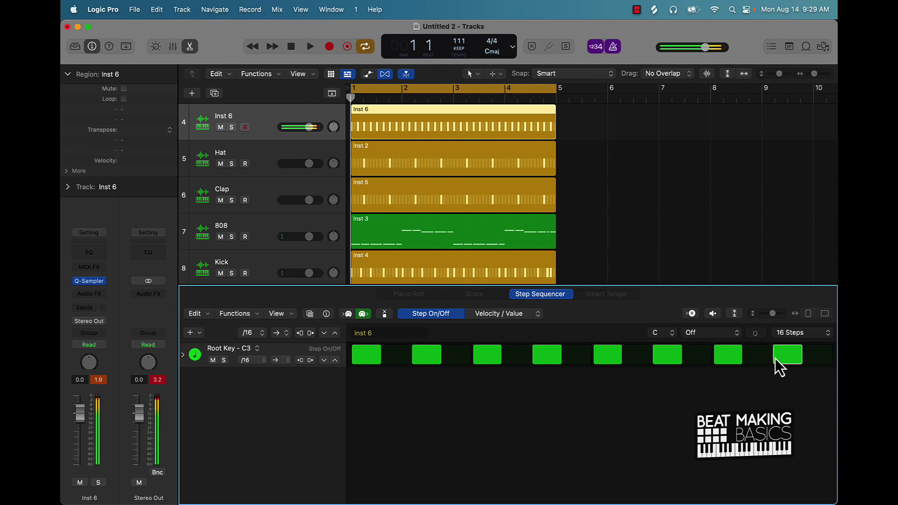
# Extend the Inst 6 pattern to 64 steps and turn on all the remaining steps across both halves while checking playback.
pyautogui.click(800, 336)
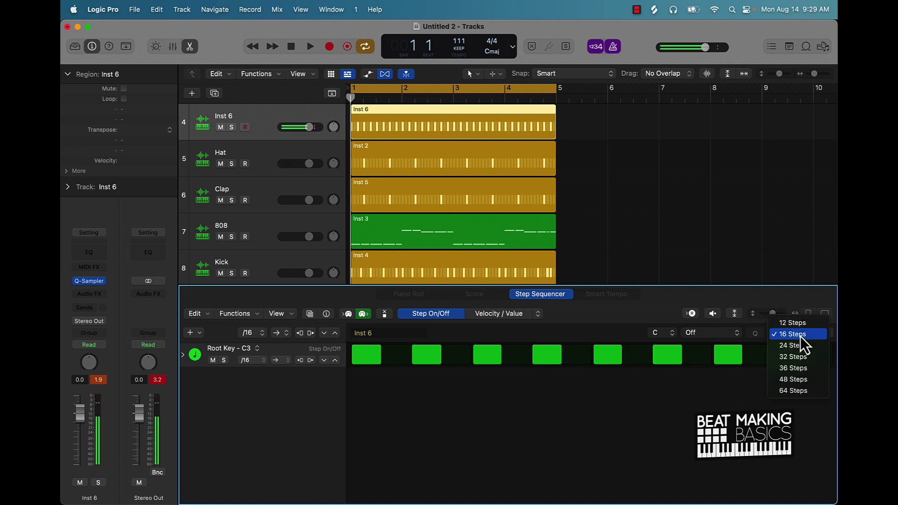
pyautogui.click(791, 392)
pyautogui.press('space')
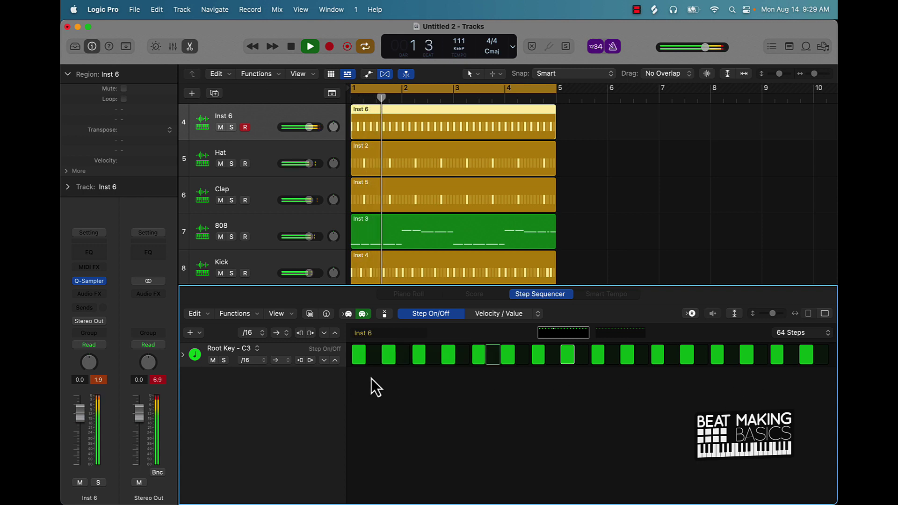
pyautogui.press('space')
pyautogui.press('space')
pyautogui.moveTo(378, 363); pyautogui.dragTo(829, 370)
pyautogui.press('space')
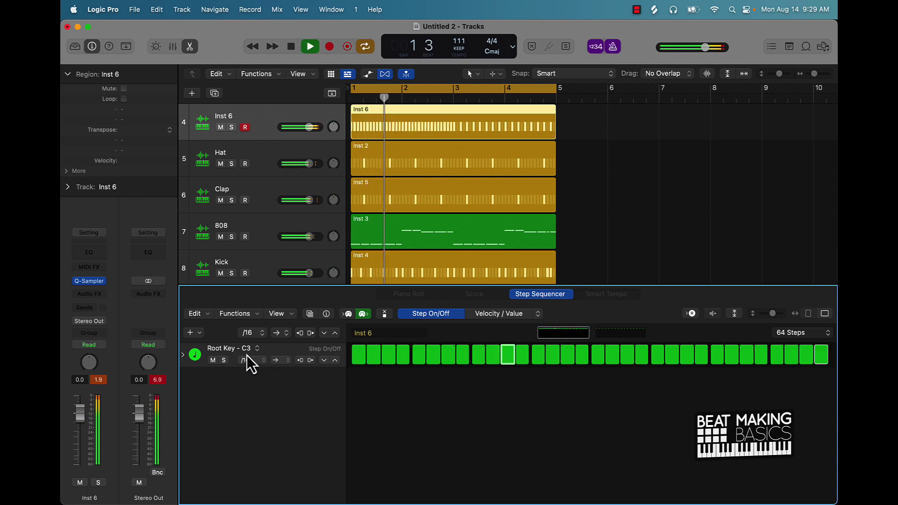
pyautogui.click(626, 334)
pyautogui.moveTo(357, 363); pyautogui.dragTo(822, 372)
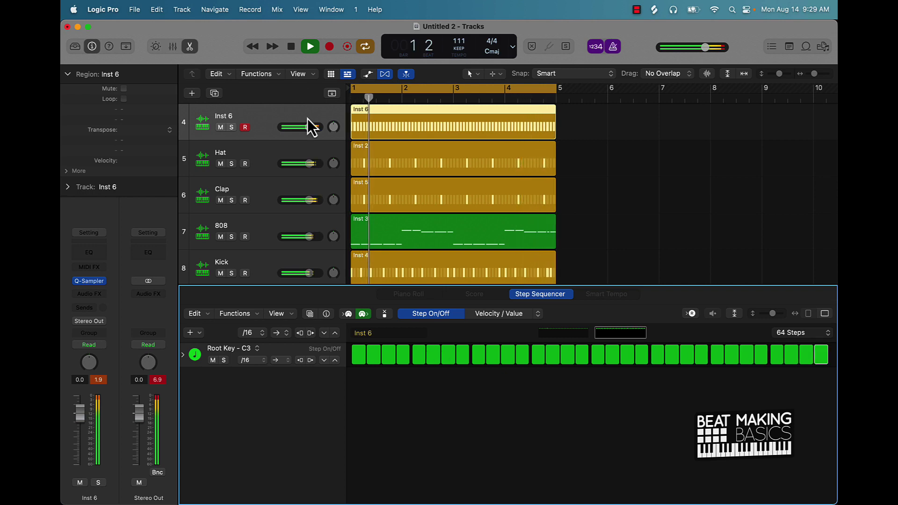
# Lower the Inst 6 track's volume to -6.4 dB and rename the track Main Hat.
pyautogui.moveTo(318, 126); pyautogui.dragTo(248, 125)
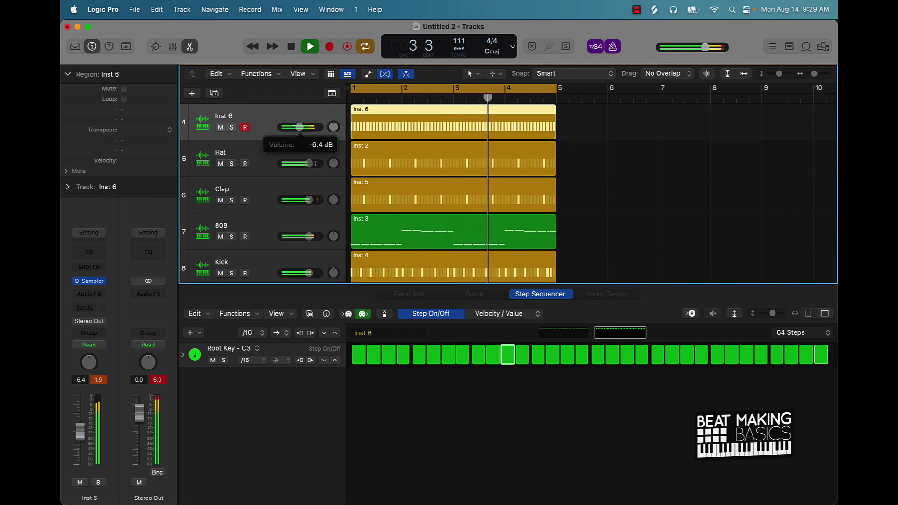
pyautogui.doubleClick(220, 116)
pyautogui.write('Main Hat')
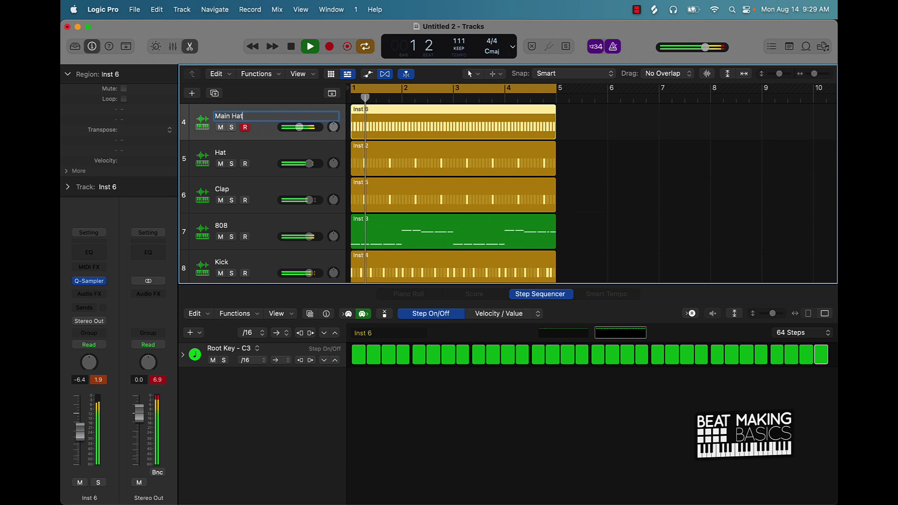
pyautogui.press('Return')
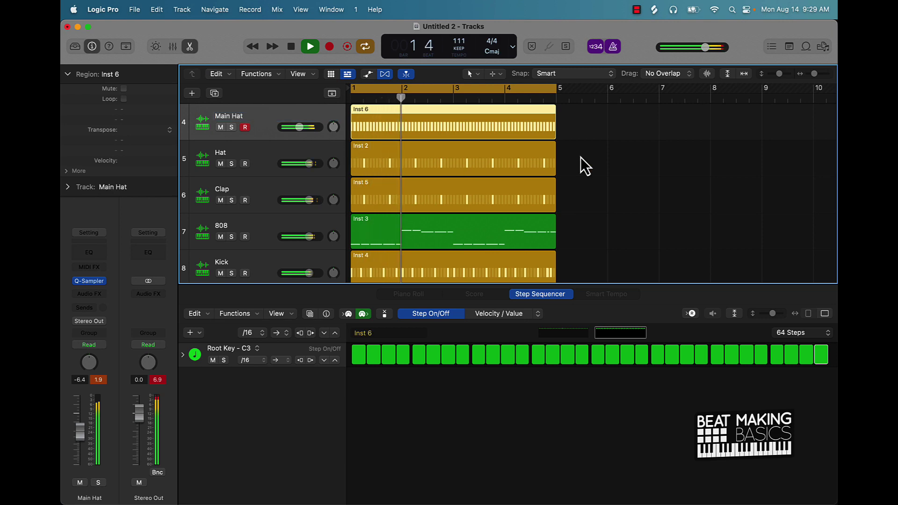
# Name all regions in the arrangement after their tracks and clear the selection.
pyautogui.press('super+a')
pyautogui.hotkey('alt', 'shift', 'n')
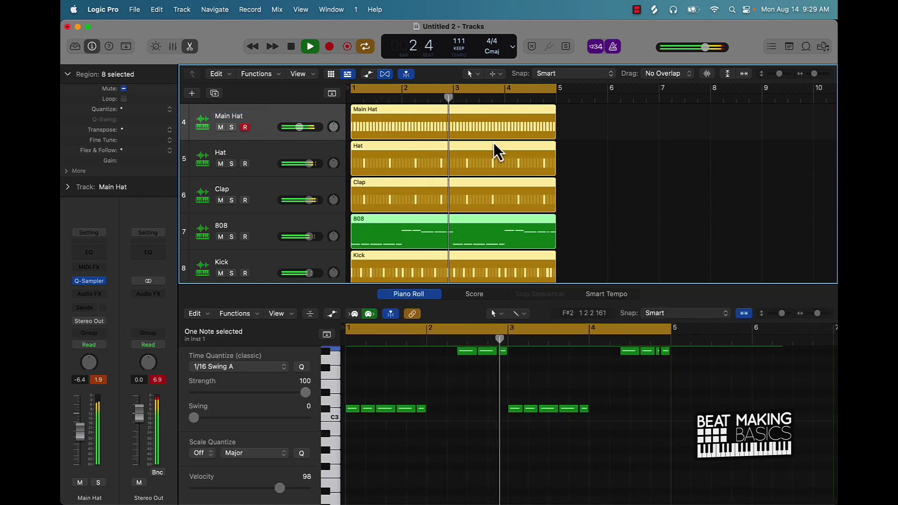
pyautogui.press('shift+super+a')
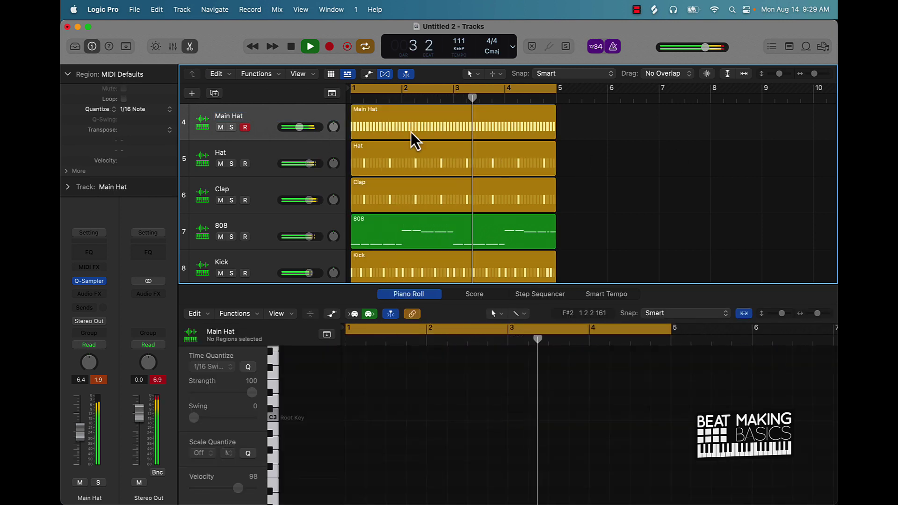
# Create a Quick Sampler (Single Sample) software instrument track directly below Main Hat.
pyautogui.click(192, 93)
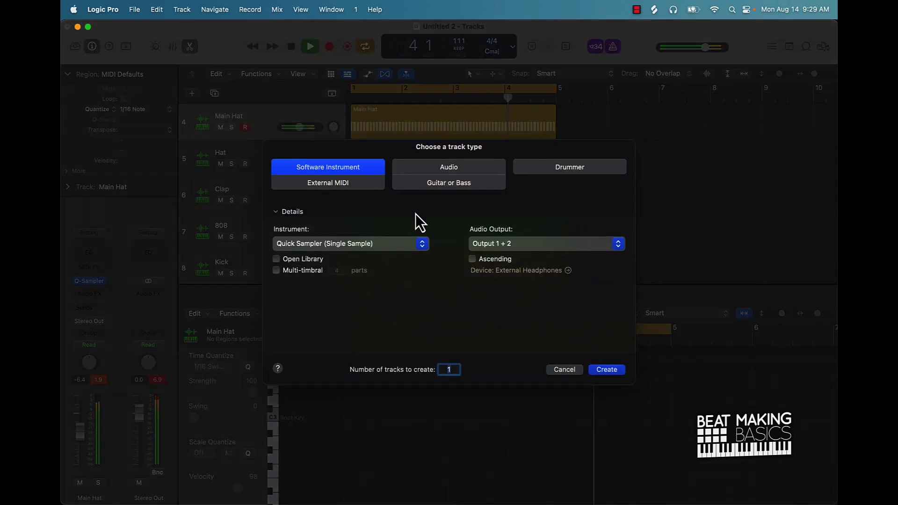
pyautogui.click(611, 371)
pyautogui.moveTo(619, 239); pyautogui.dragTo(545, 119)
# Audition further drum samples in Splice and load DECAP_DTKX_snare_glock_rimshot_pop.wav into the Inst 7 Quick Sampler.
pyautogui.click(438, 500)
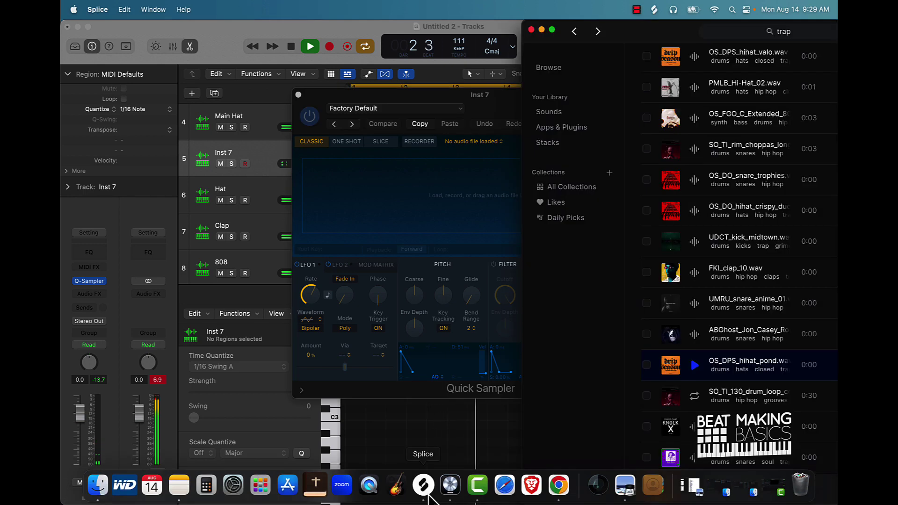
pyautogui.scroll(-3, 697, 330)
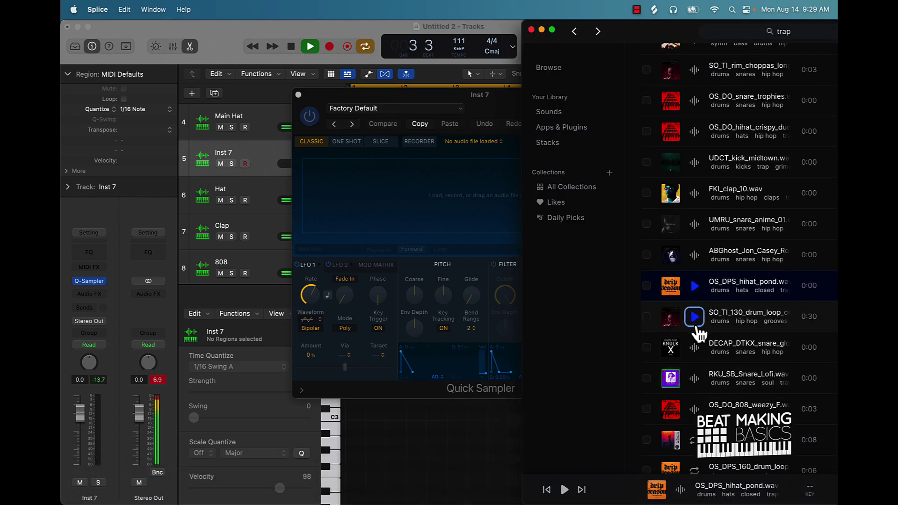
pyautogui.click(694, 317)
pyautogui.click(695, 349)
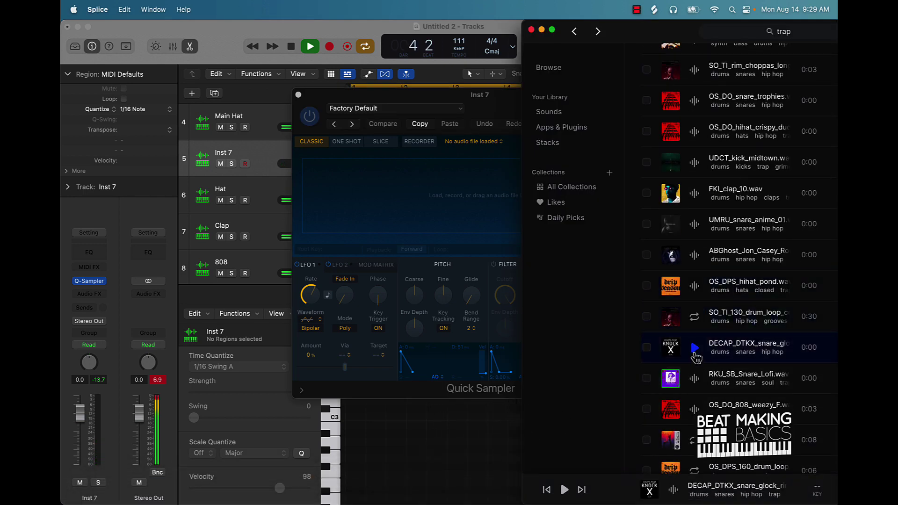
pyautogui.moveTo(704, 349); pyautogui.dragTo(449, 206)
pyautogui.moveTo(658, 33); pyautogui.dragTo(701, 6)
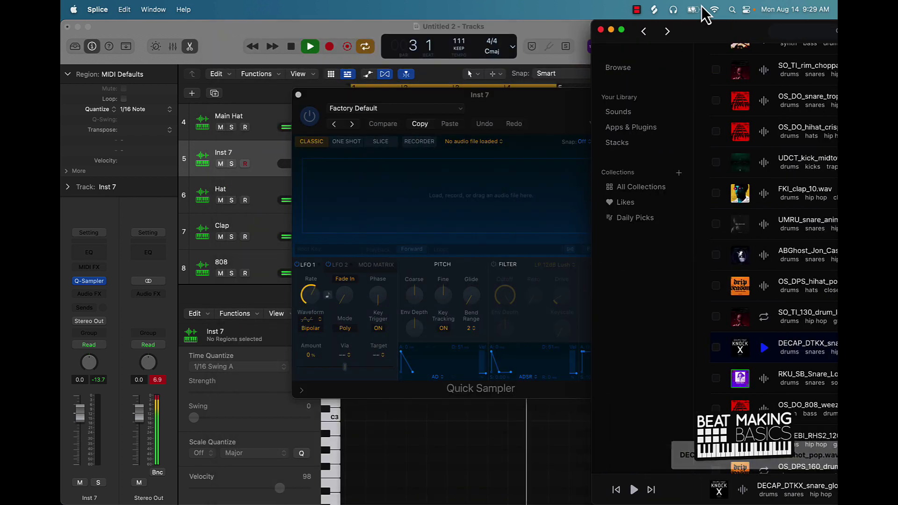
pyautogui.moveTo(807, 348); pyautogui.dragTo(513, 181)
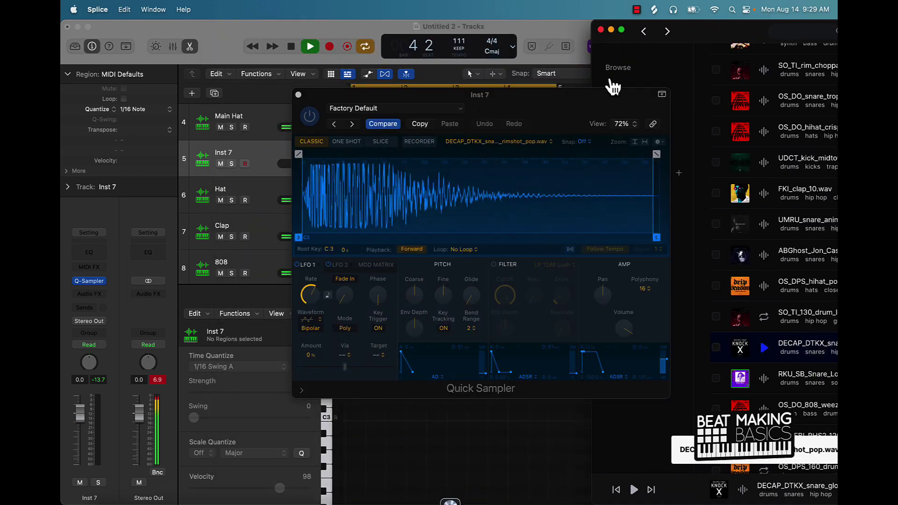
pyautogui.click(611, 30)
pyautogui.click(299, 95)
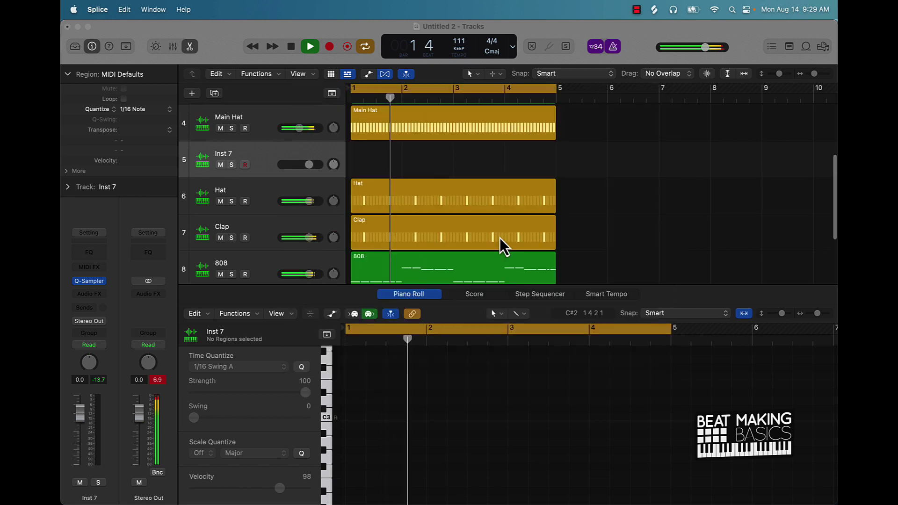
# Create a 16-step Step Sequencer pattern on the Inst 7 track with step 5 turned on.
pyautogui.click(657, 248)
pyautogui.press('space')
pyautogui.click(555, 295)
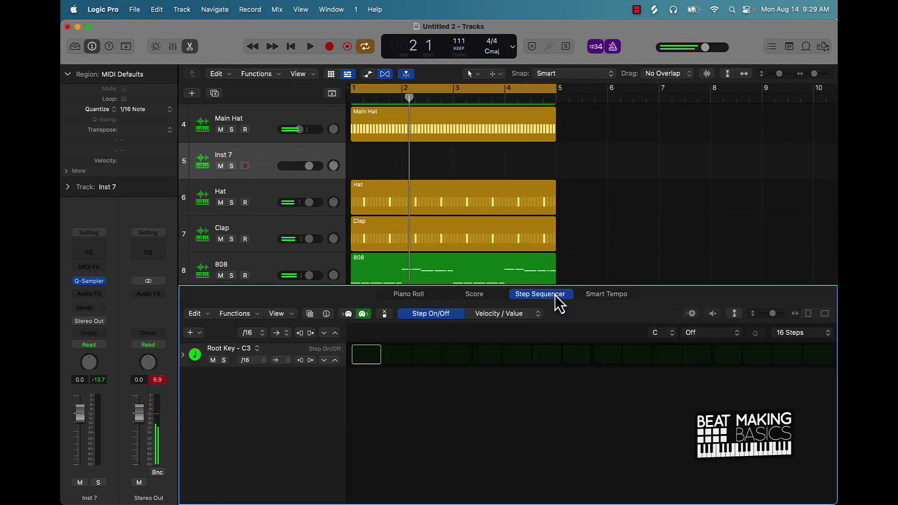
pyautogui.scroll(-1, 439, 152)
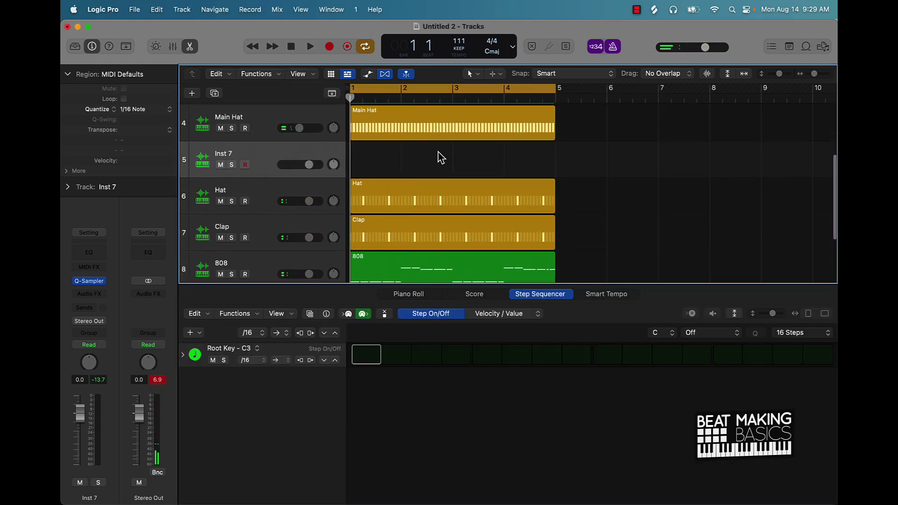
pyautogui.click(493, 360)
pyautogui.click(493, 360)
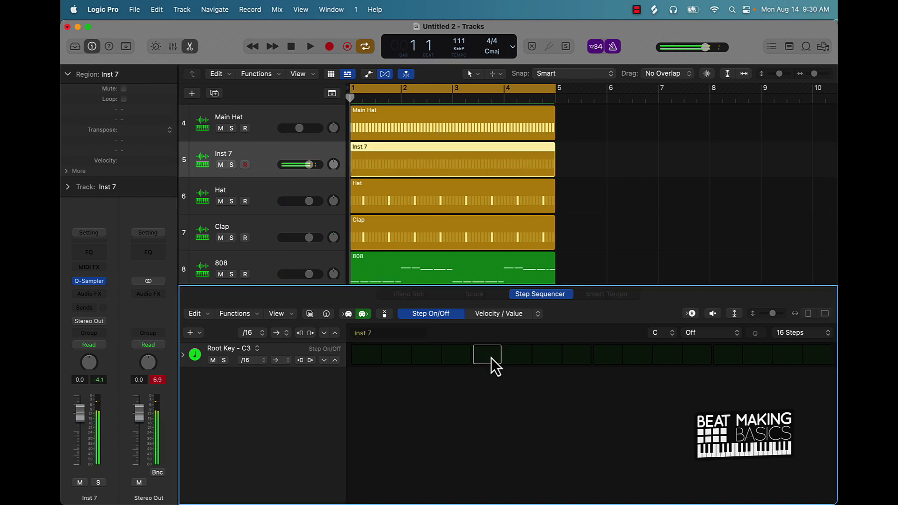
pyautogui.press('space')
pyautogui.click(491, 359)
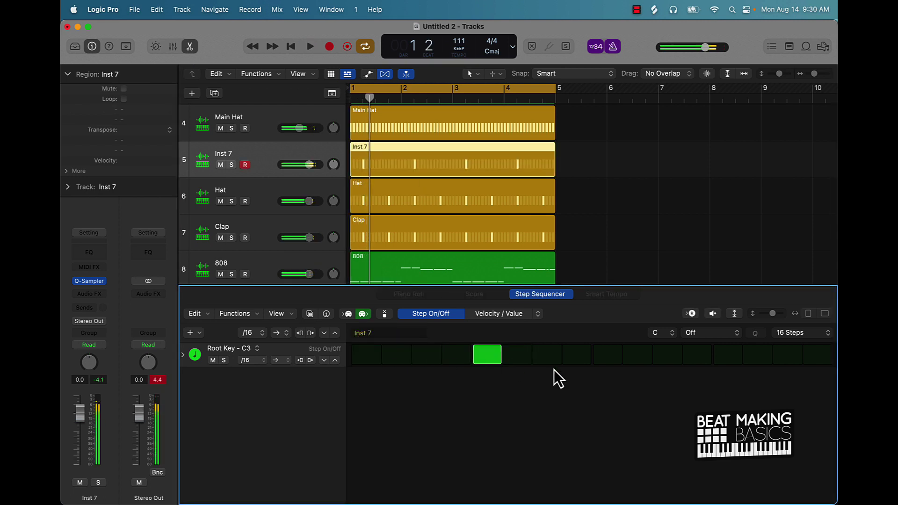
# Add hits on steps 8, 10 and 13 of the Inst 7 pattern, checking playback between additions.
pyautogui.press('space')
pyautogui.press('space')
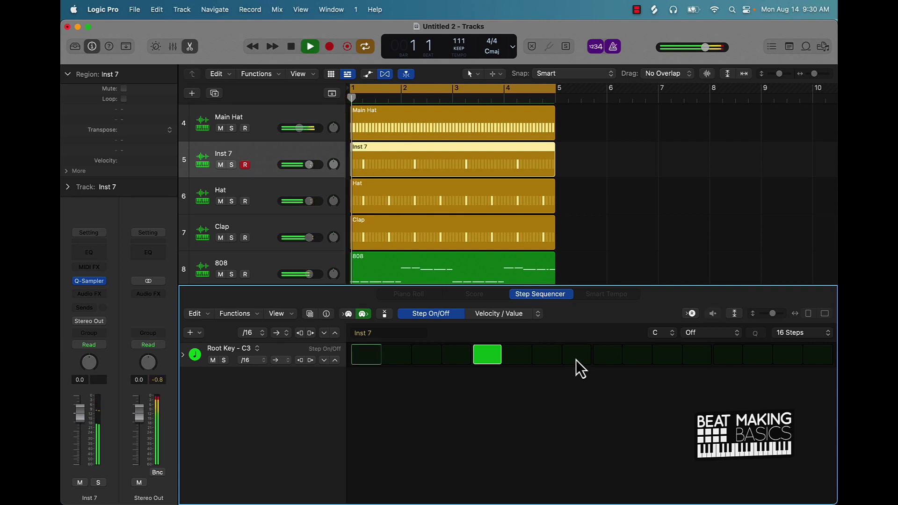
pyautogui.click(576, 356)
pyautogui.press('space')
pyautogui.press('space')
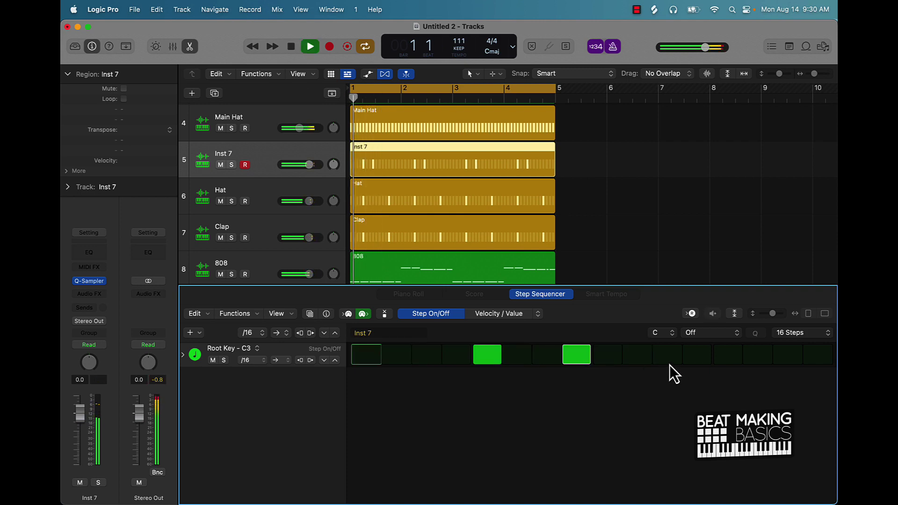
pyautogui.press('space')
pyautogui.click(648, 359)
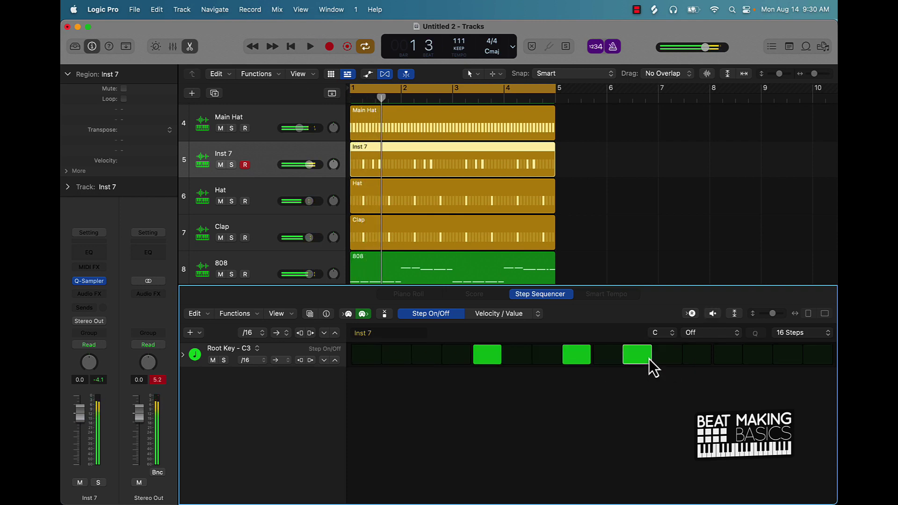
pyautogui.press('space')
pyautogui.click(728, 357)
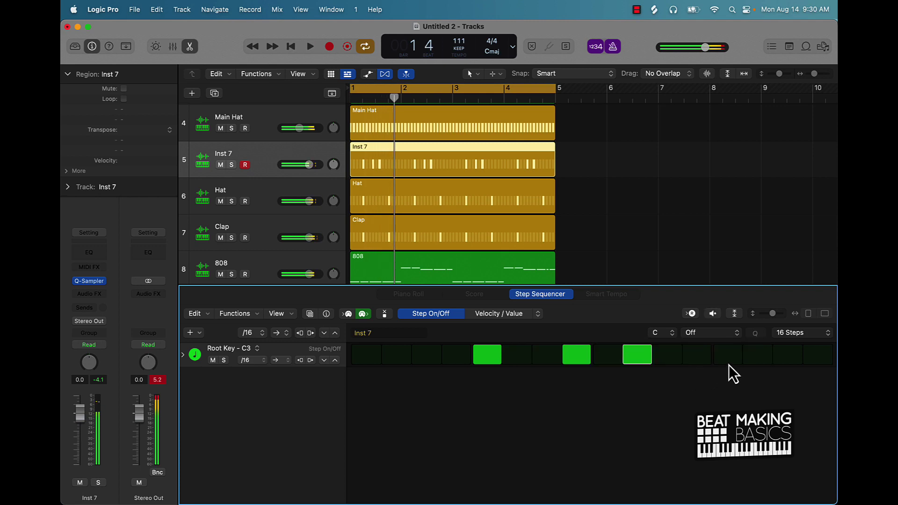
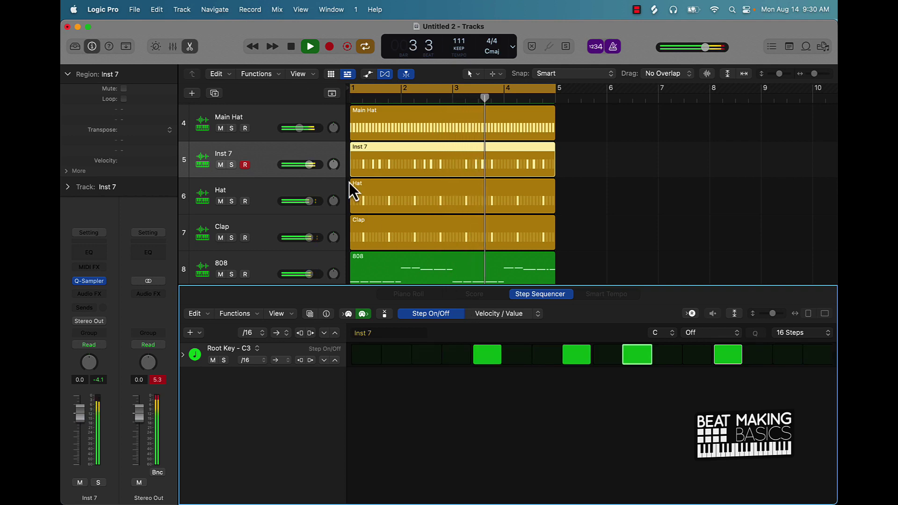
# Lower the Inst 7 track's volume to -7.8 dB and rename the track Rim.
pyautogui.moveTo(310, 163); pyautogui.dragTo(298, 164)
pyautogui.doubleClick(226, 155)
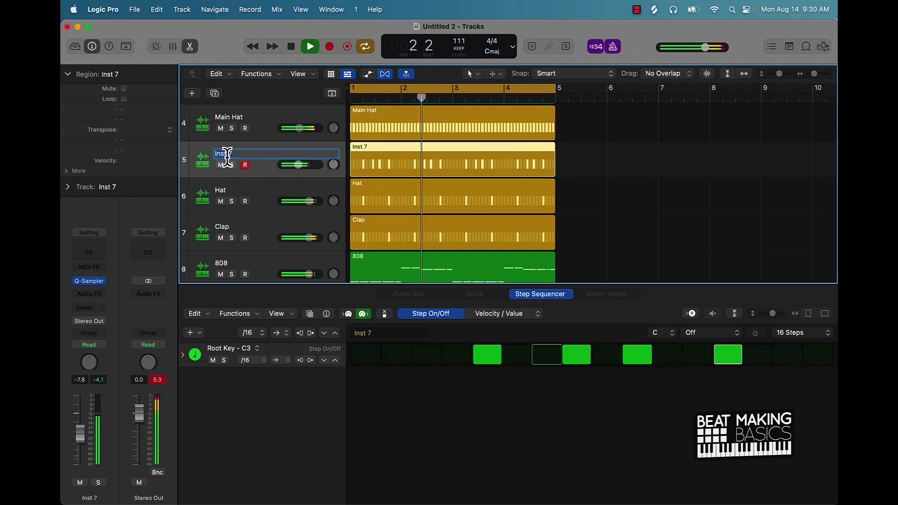
pyautogui.write('Rim')
pyautogui.press('Return')
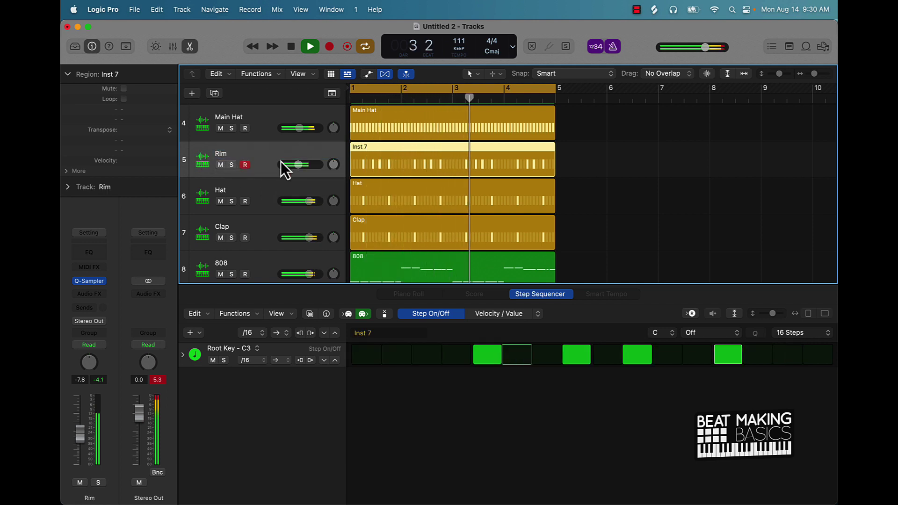
pyautogui.press('super+a')
pyautogui.click(826, 264)
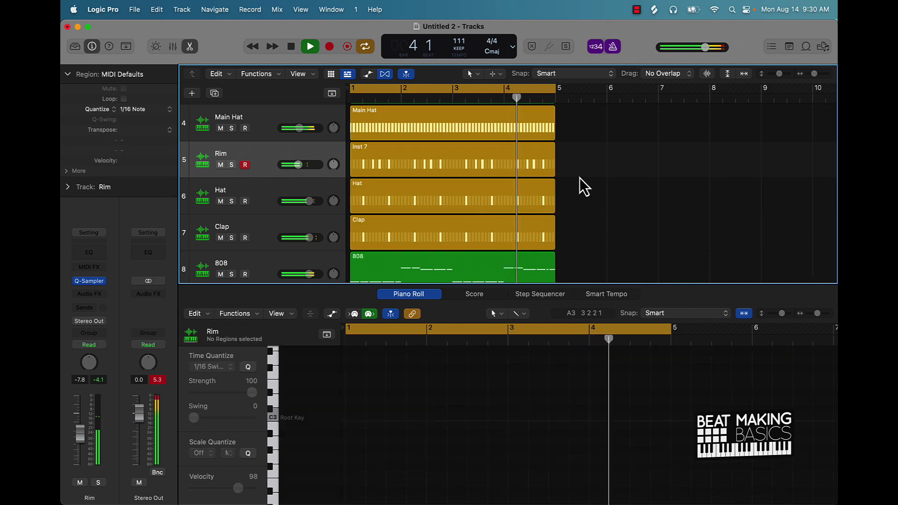
# Create another Quick Sampler (Single Sample) software instrument track directly below Rim.
pyautogui.click(192, 94)
pyautogui.click(606, 369)
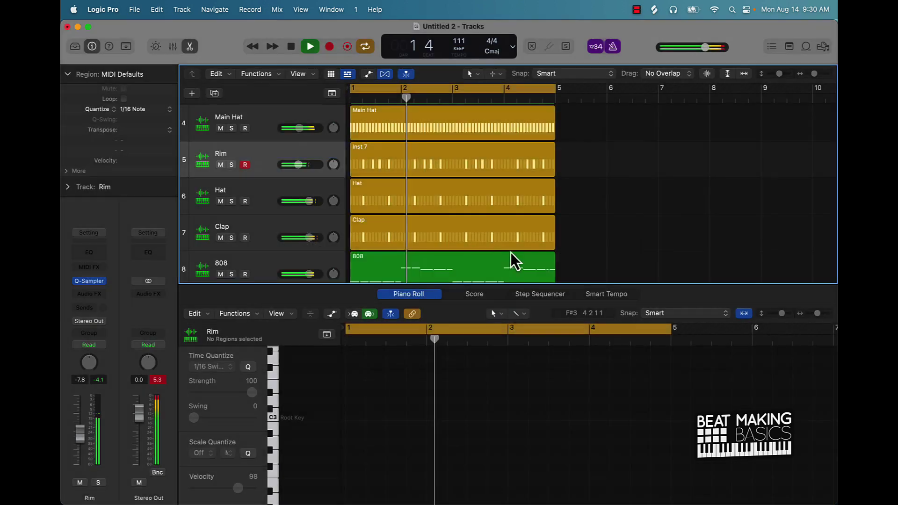
pyautogui.moveTo(505, 100); pyautogui.dragTo(486, 83)
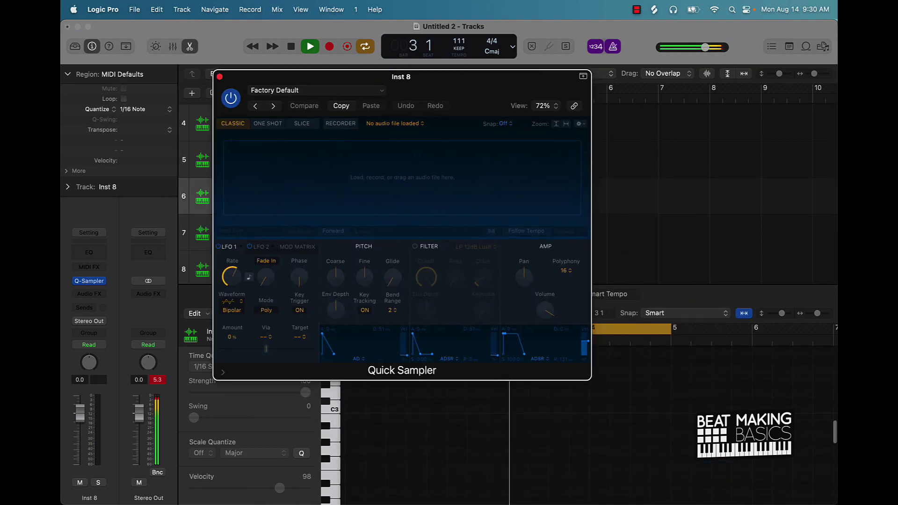
# Switch to Splice, audition the trap one-shots, and load SS_DTB_openhat_oneshot_kit04.wav into the Inst 8 track's Quick Sampler in Logic Pro.
pyautogui.click(411, 486)
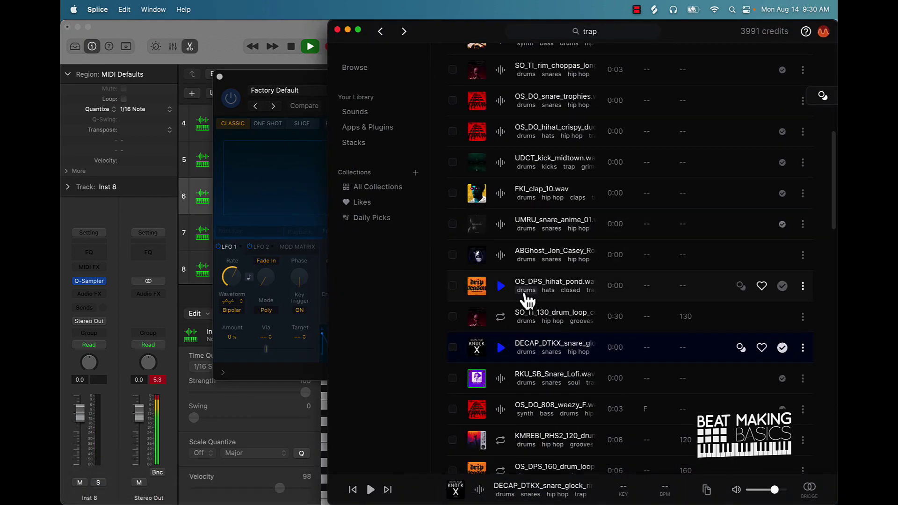
pyautogui.click(501, 379)
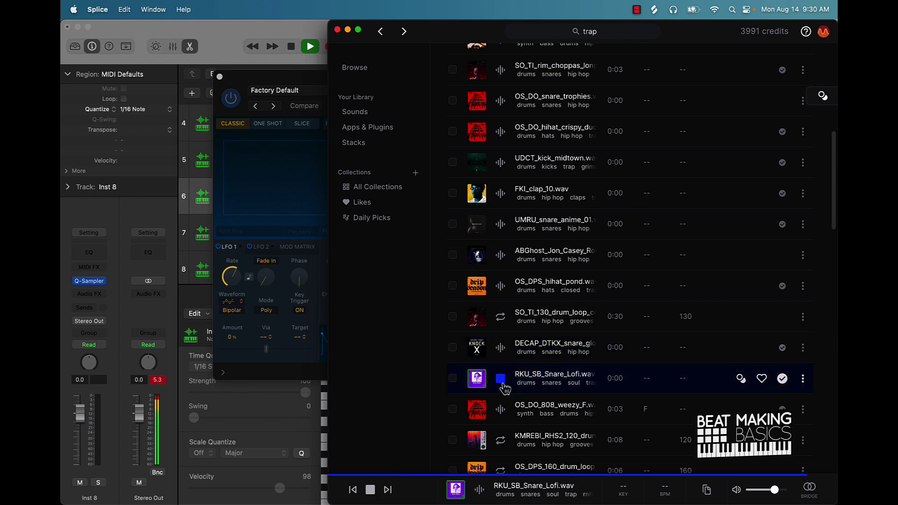
pyautogui.click(501, 440)
pyautogui.scroll(-6, 505, 450)
pyautogui.click(500, 191)
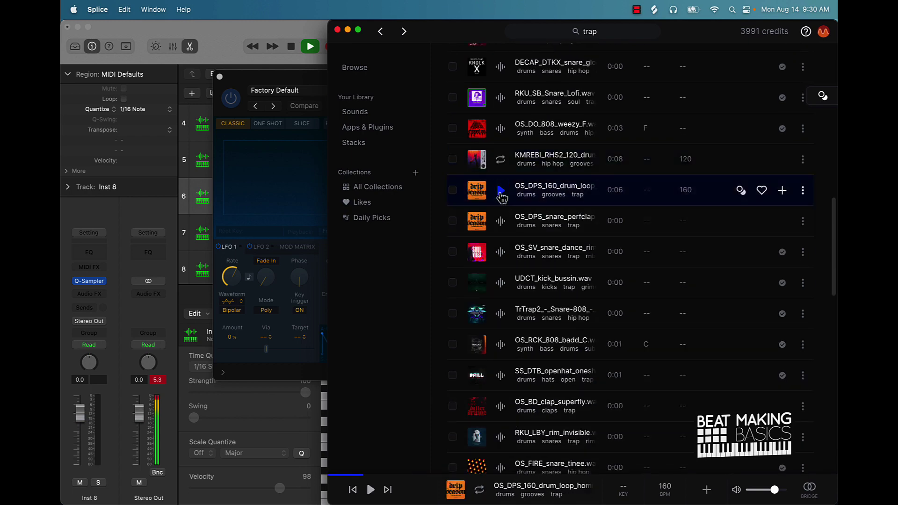
pyautogui.click(501, 221)
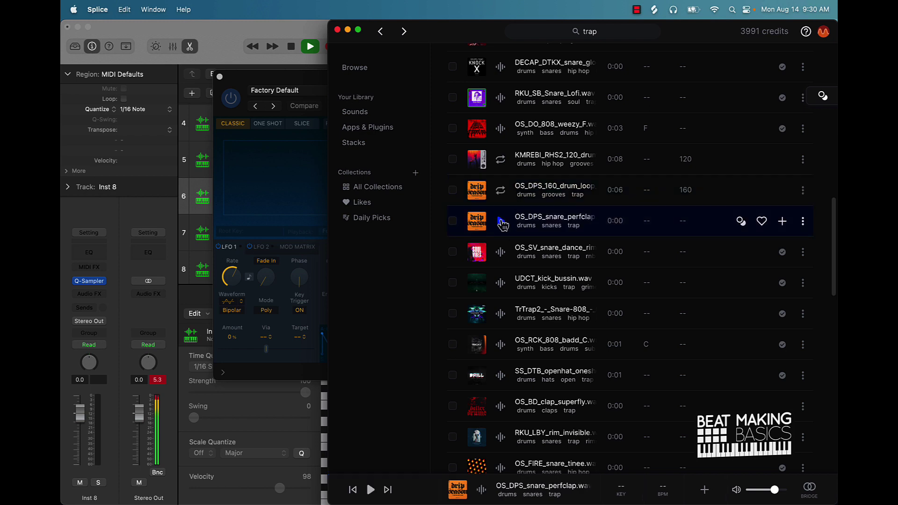
pyautogui.click(501, 253)
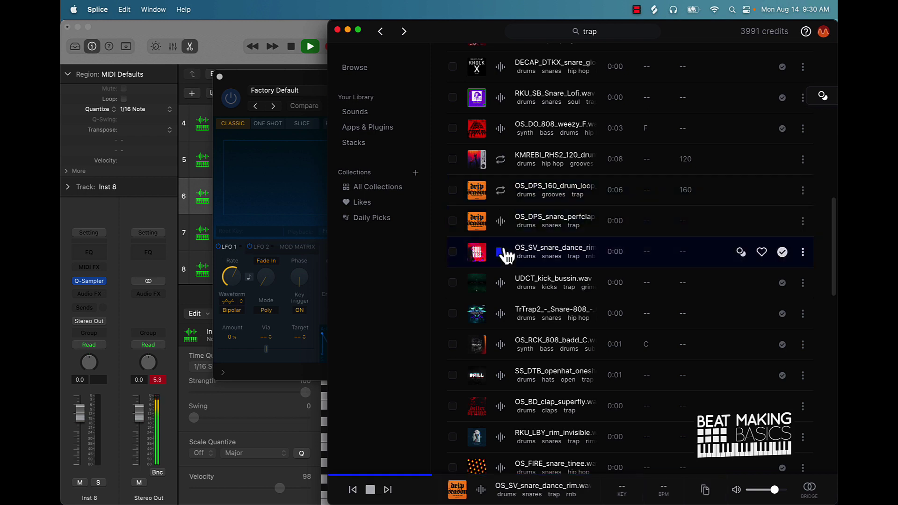
pyautogui.click(502, 283)
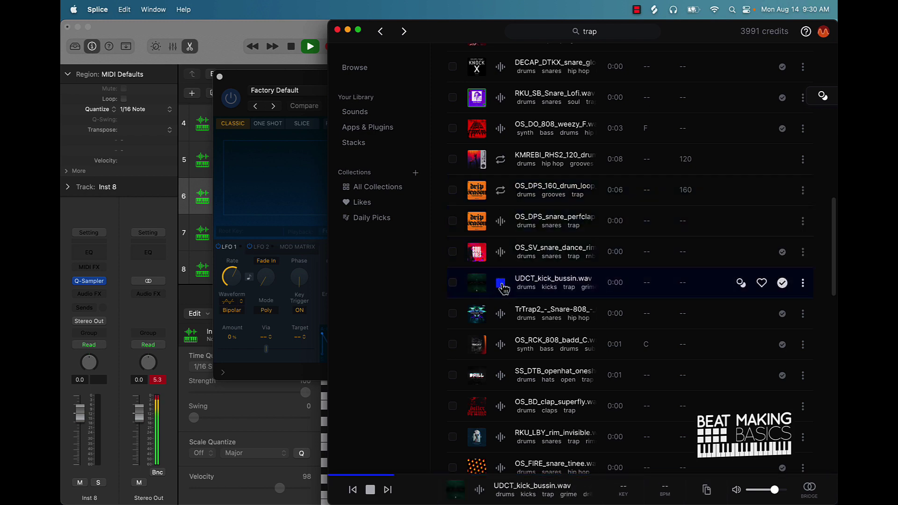
pyautogui.click(501, 376)
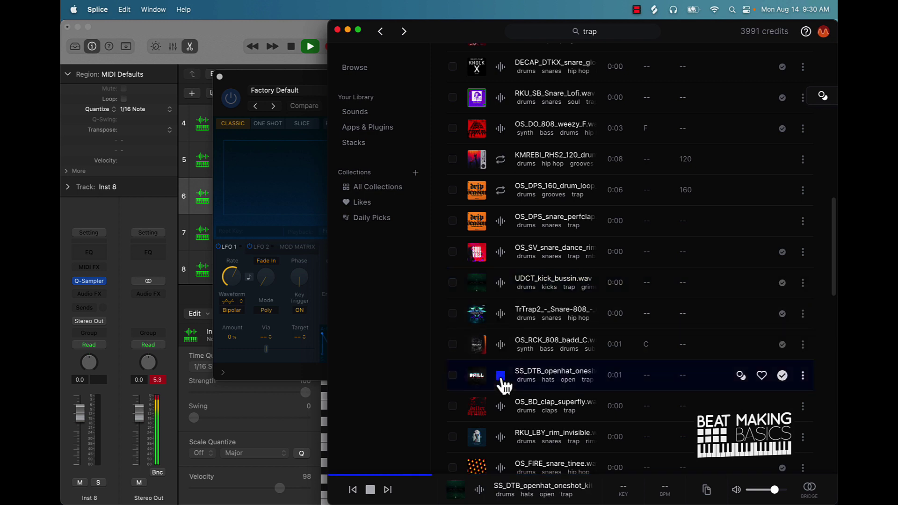
pyautogui.moveTo(575, 375); pyautogui.dragTo(292, 184)
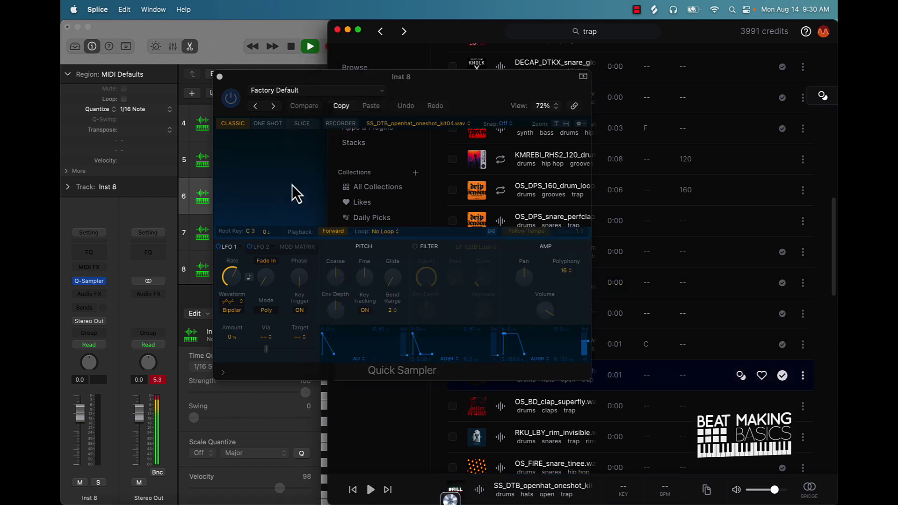
pyautogui.click(268, 29)
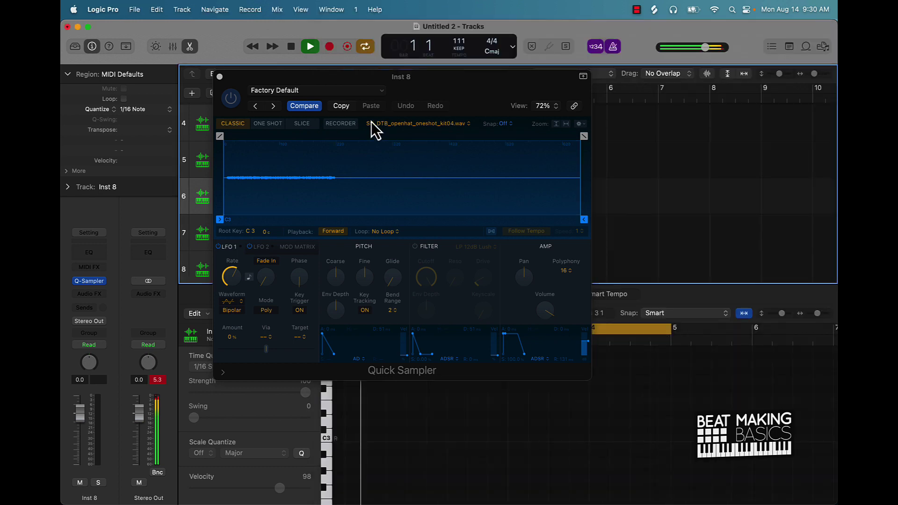
pyautogui.click(219, 77)
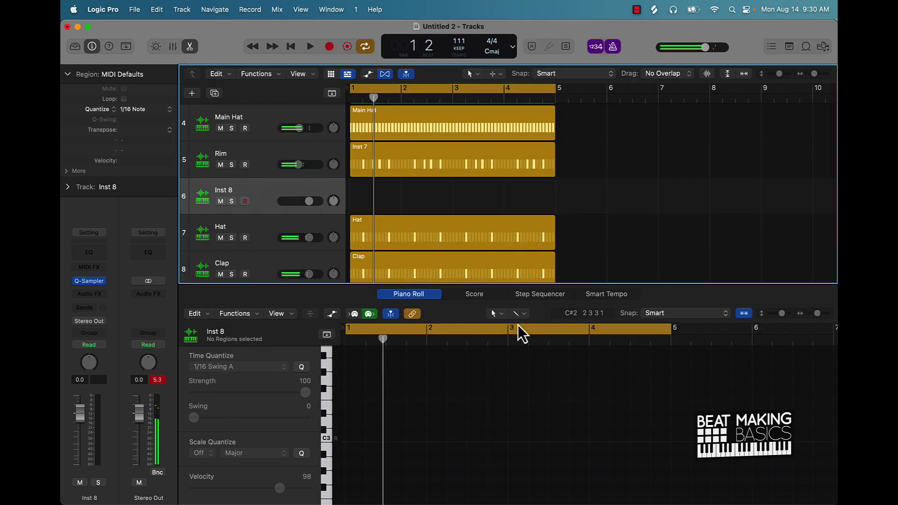
# Create a 16-step Step Sequencer pattern on the Inst 8 track with only step 7 turned on, checking it during playback.
pyautogui.click(538, 294)
pyautogui.press('space')
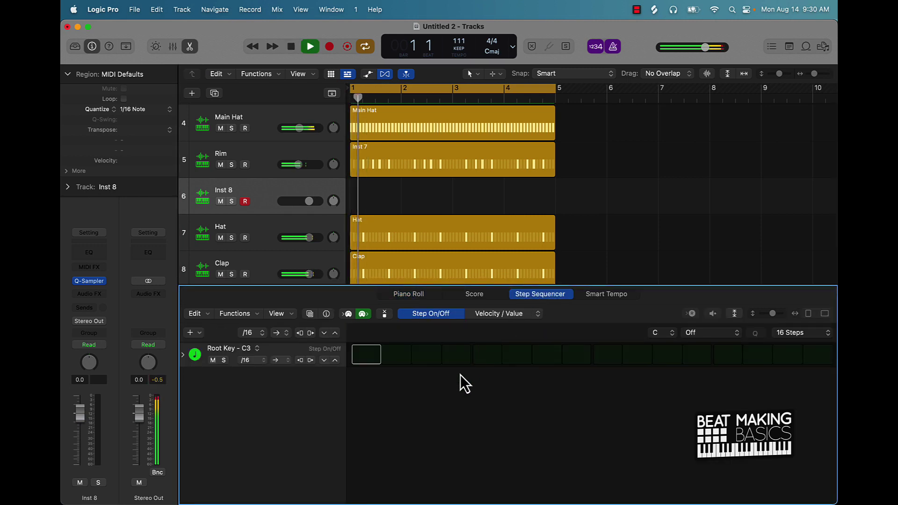
pyautogui.click(487, 355)
pyautogui.press('space')
pyautogui.click(485, 356)
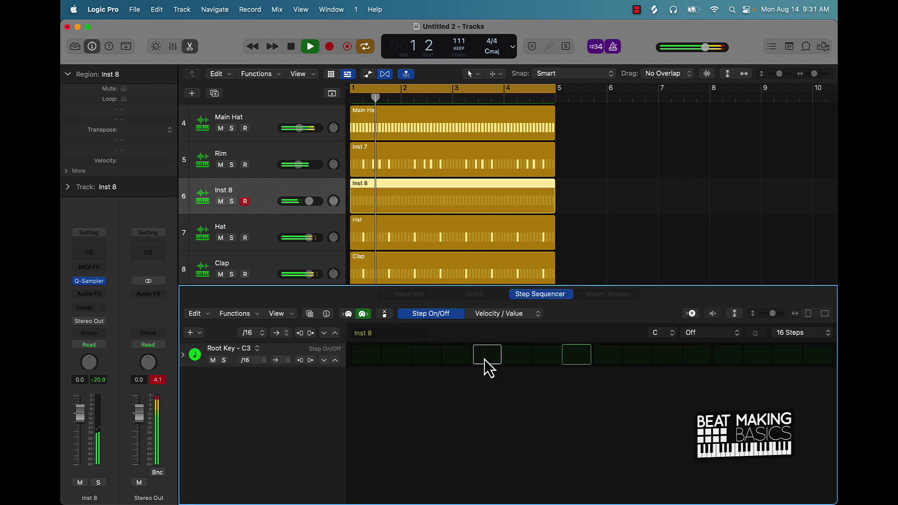
pyautogui.click(547, 356)
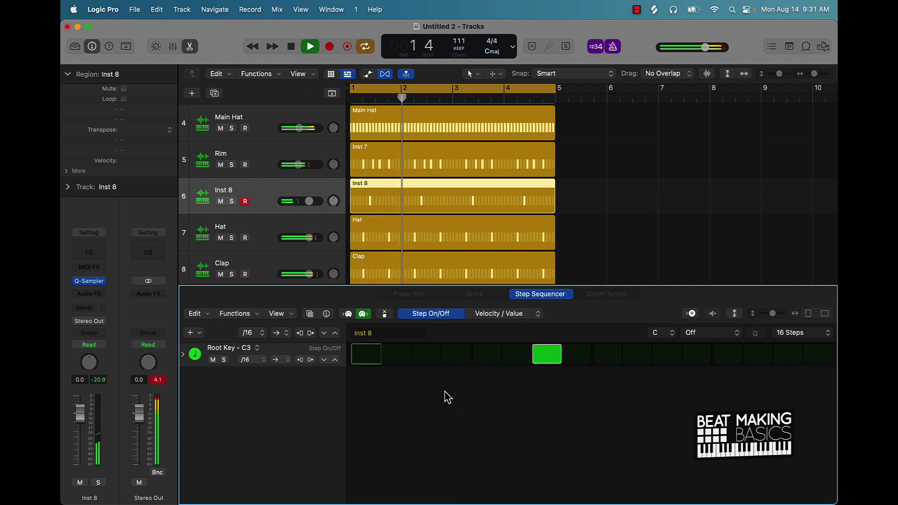
# Extend the Inst 8 pattern to 32 steps and turn off the repeated hit on step 23.
pyautogui.click(799, 334)
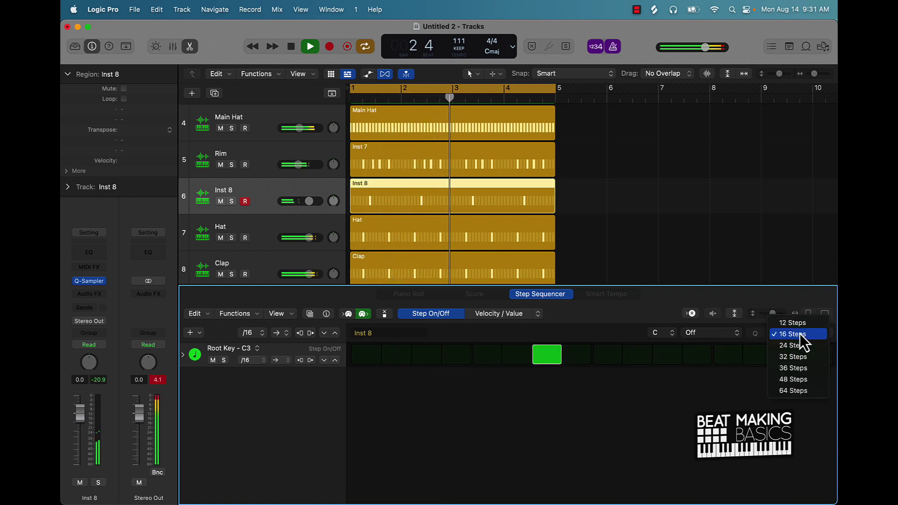
pyautogui.click(799, 359)
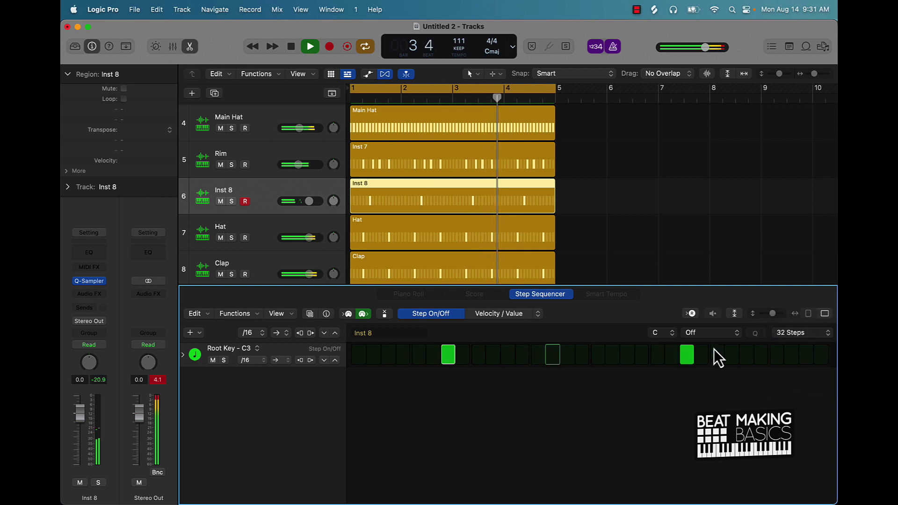
pyautogui.click(689, 359)
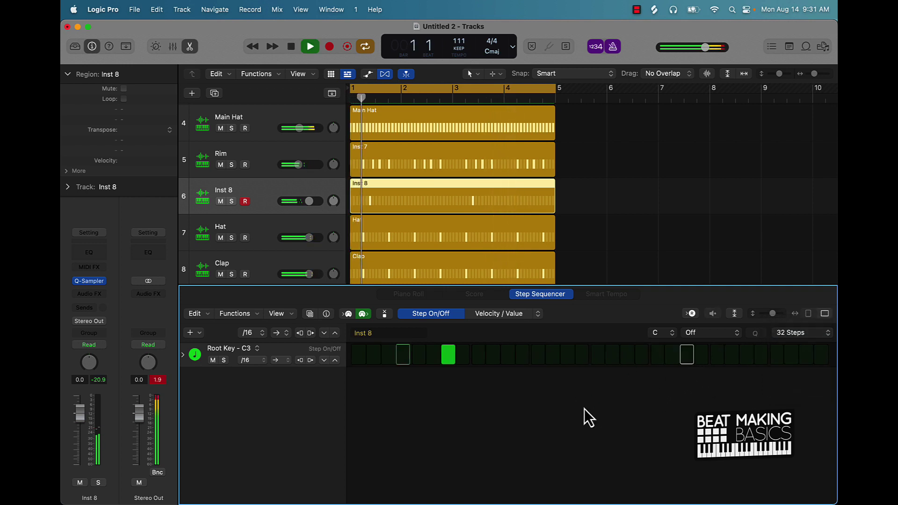
pyautogui.click(646, 235)
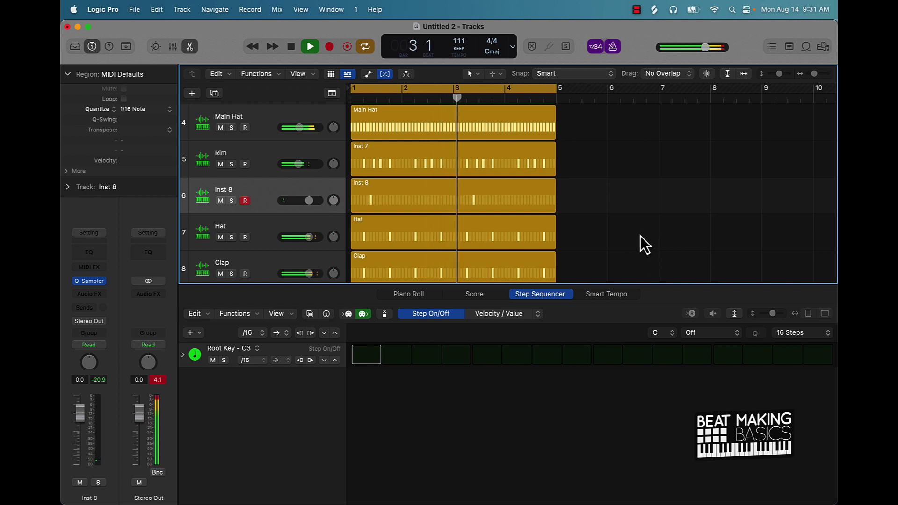
# Rename the Inst 8 track Open and name all regions after their tracks.
pyautogui.scroll(-1, 641, 236)
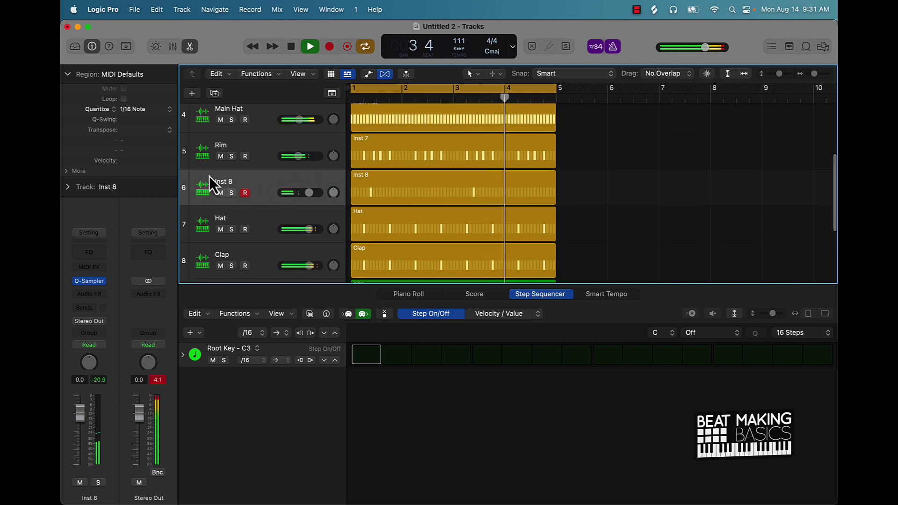
pyautogui.doubleClick(224, 181)
pyautogui.write('Open')
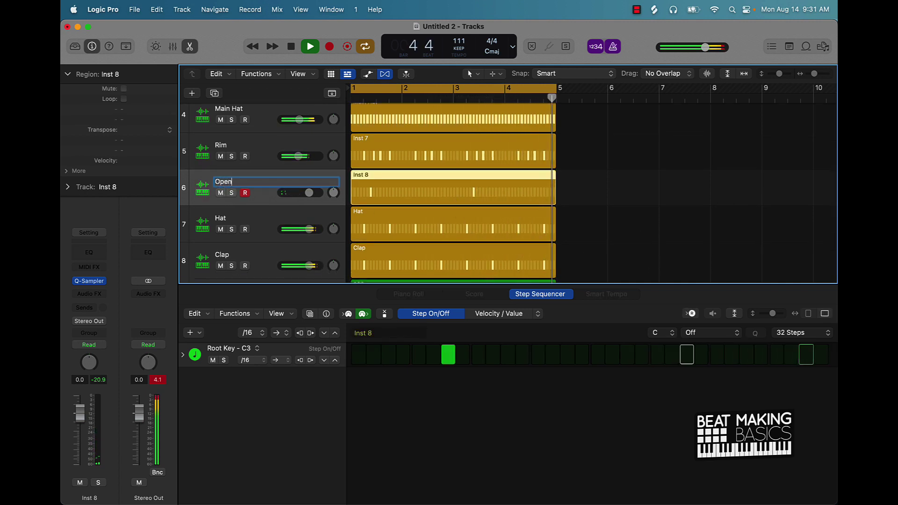
pyautogui.press('Return')
pyautogui.press('super+a')
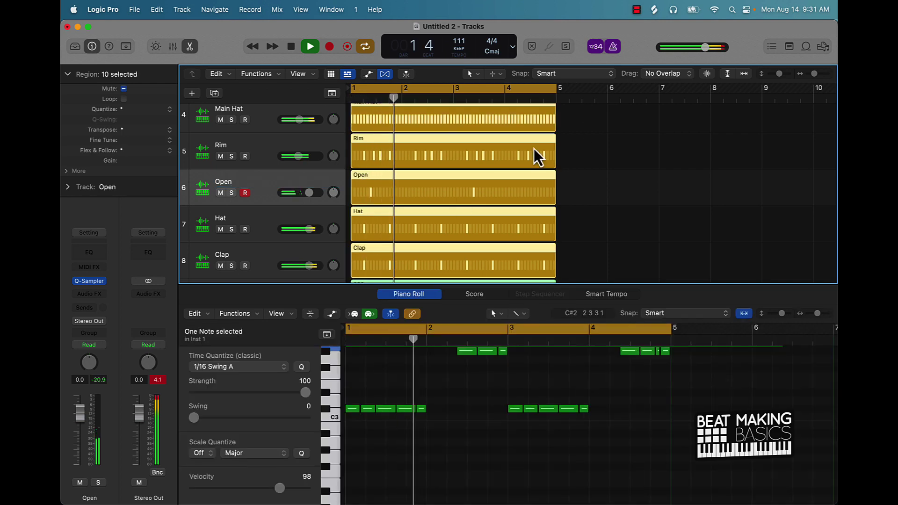
pyautogui.click(651, 174)
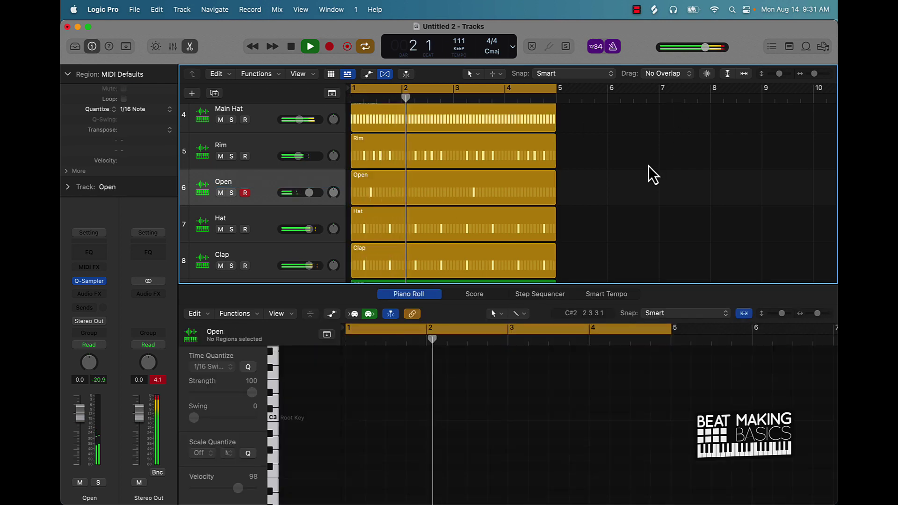
# Close the editor area, unmute the Inst 1_bip track and mute the Audio 2 track.
pyautogui.click(190, 46)
pyautogui.scroll(2, 438, 389)
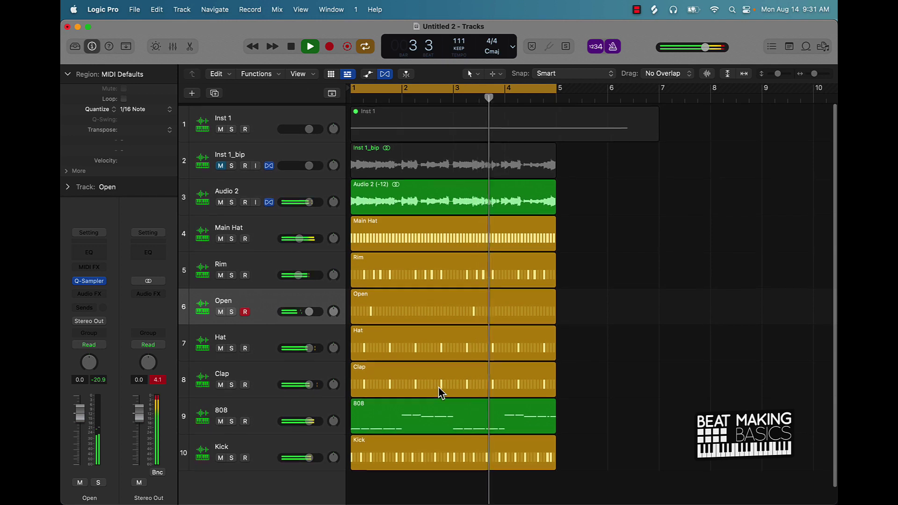
pyautogui.click(221, 163)
pyautogui.click(223, 194)
pyautogui.click(221, 199)
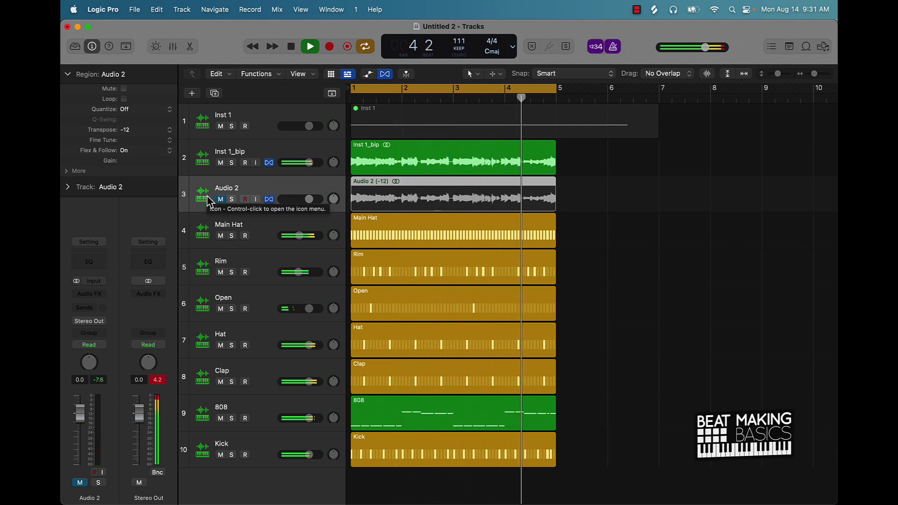
# Insert the iZotope Vinyl plug-in in stereo as an audio effect on the Inst 1_bip track.
pyautogui.click(198, 162)
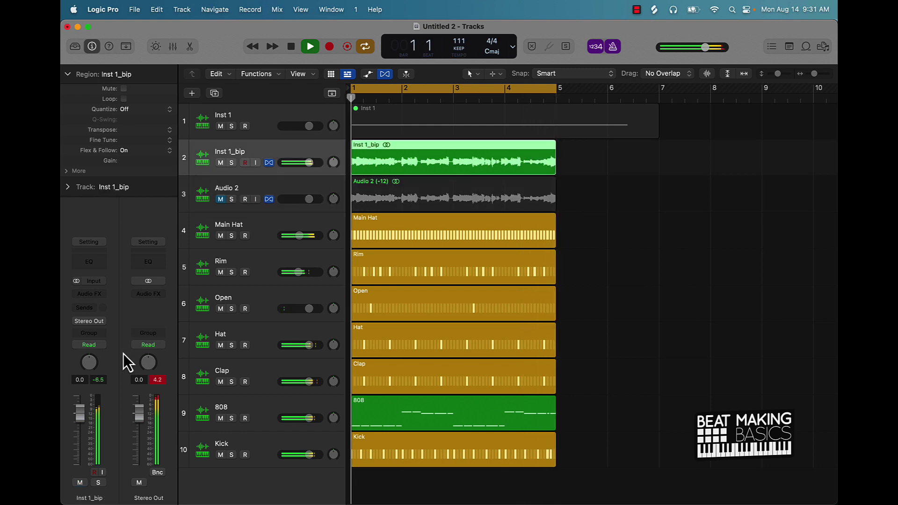
pyautogui.click(100, 297)
pyautogui.moveTo(127, 496)
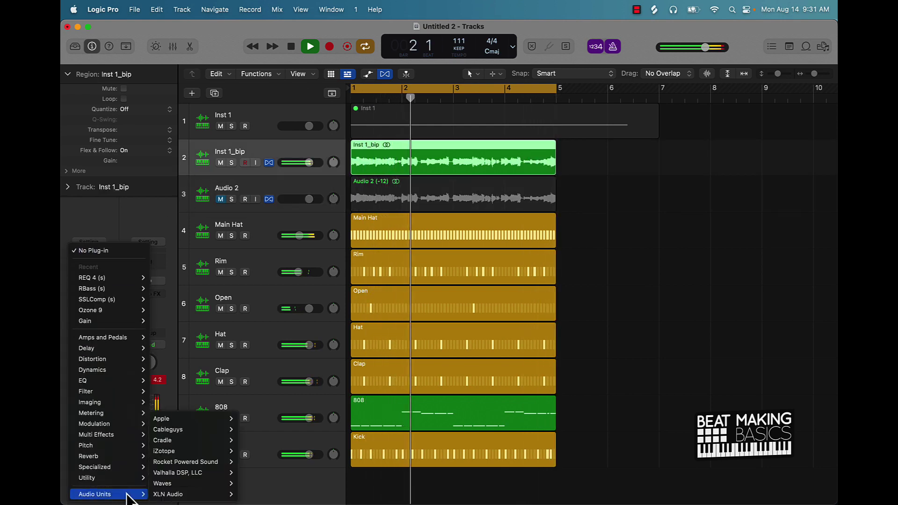
pyautogui.moveTo(189, 452)
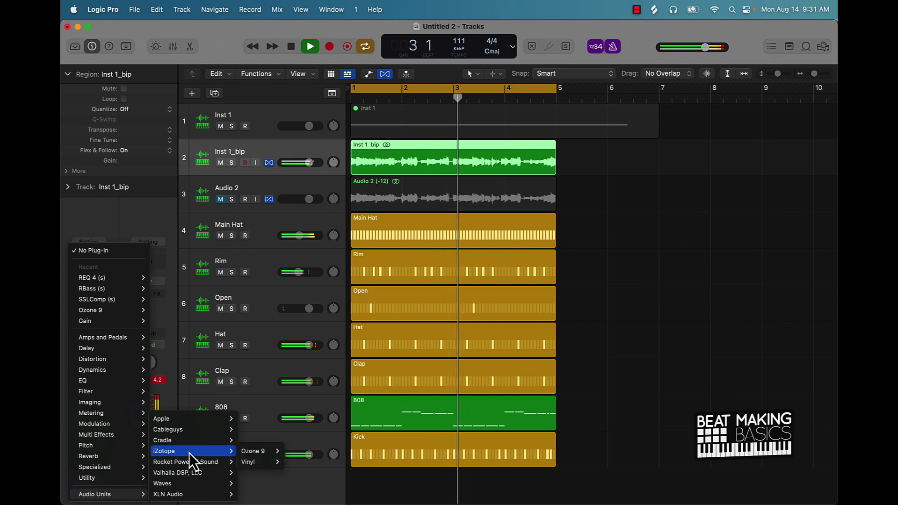
pyautogui.moveTo(263, 463)
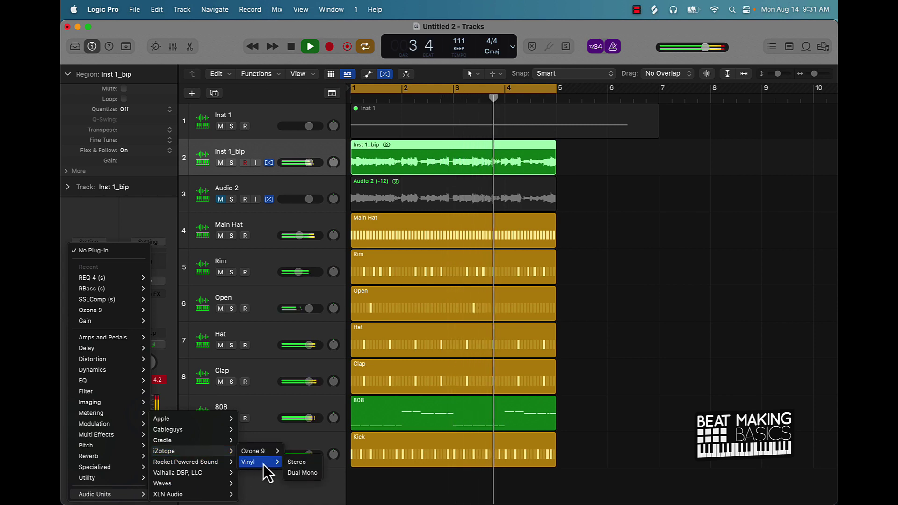
pyautogui.click(290, 462)
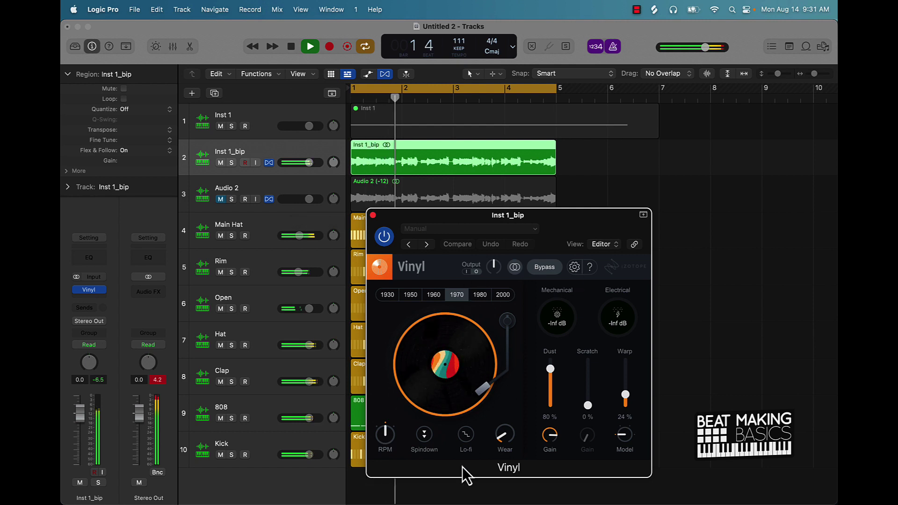
# In Vinyl, set Wear to minimum, Dust to 0 %, Warp to 37 % and the year to 1930, and close the plug-in.
pyautogui.moveTo(506, 446); pyautogui.dragTo(541, 496)
pyautogui.moveTo(557, 369); pyautogui.dragTo(551, 438)
pyautogui.moveTo(628, 397); pyautogui.dragTo(627, 391)
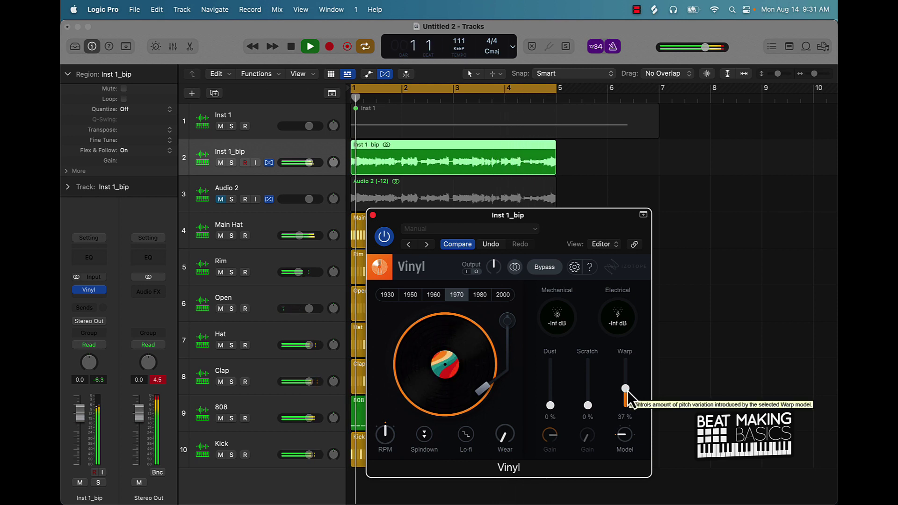
pyautogui.click(437, 297)
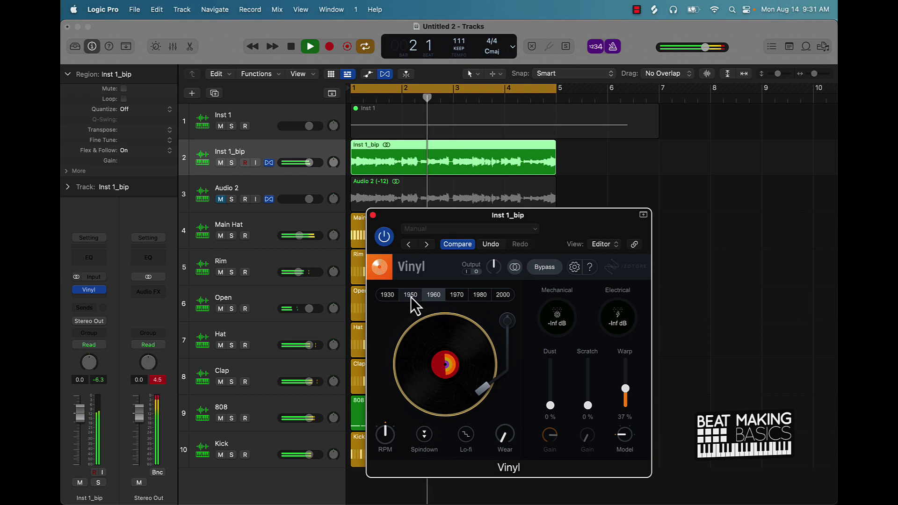
pyautogui.click(397, 297)
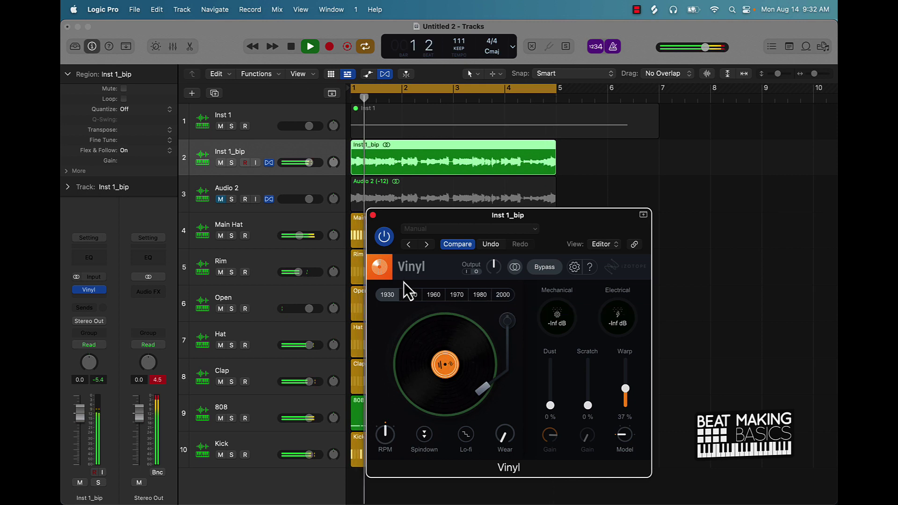
pyautogui.click(373, 215)
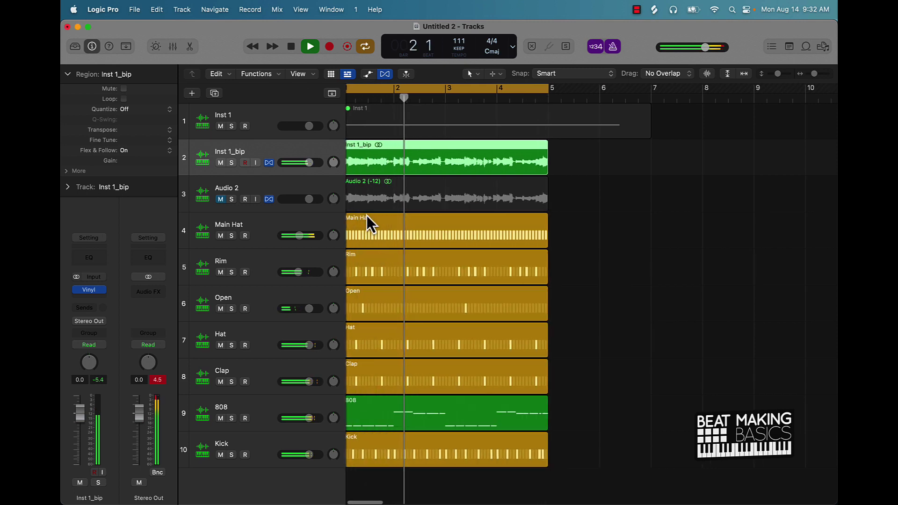
# Lower the Inst 1_bip volume to -2.1 dB and copy its Vinyl plug-in to the Audio 2 channel strip in the Mixer.
pyautogui.moveTo(311, 163); pyautogui.dragTo(305, 163)
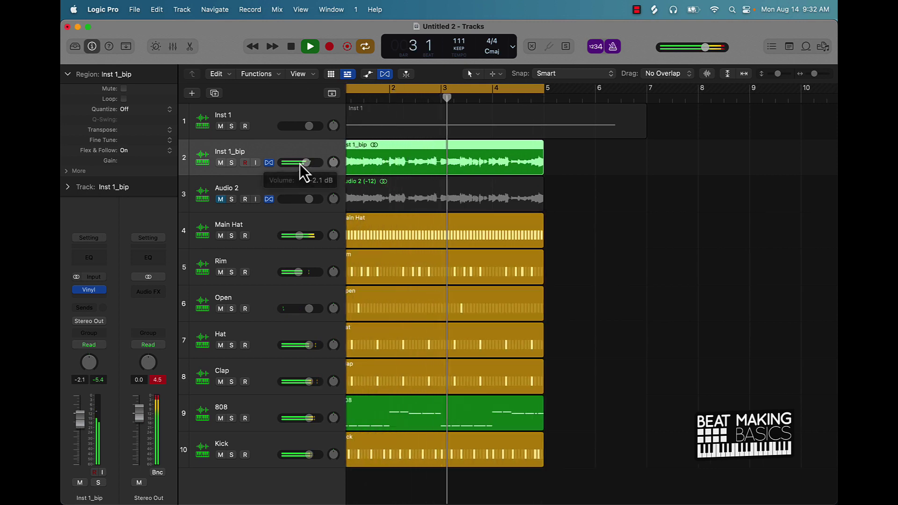
pyautogui.click(173, 46)
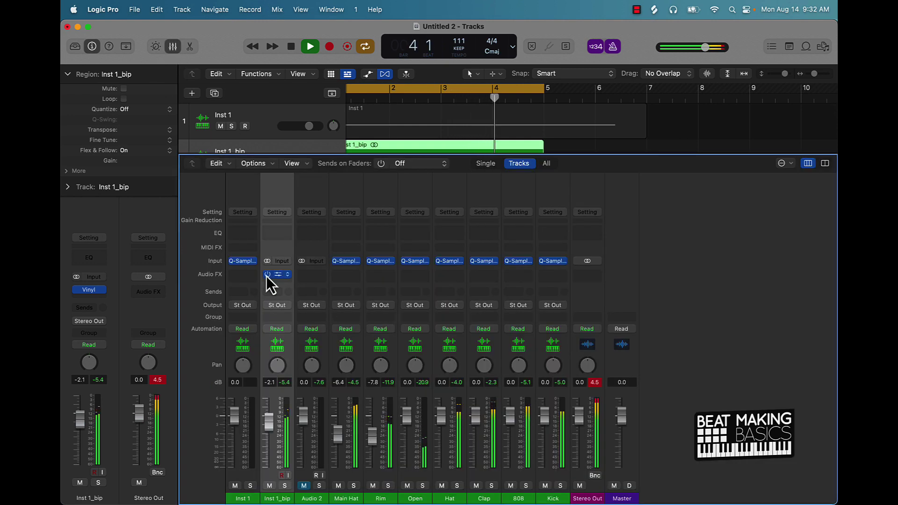
pyautogui.moveTo(277, 275); pyautogui.dragTo(309, 276)
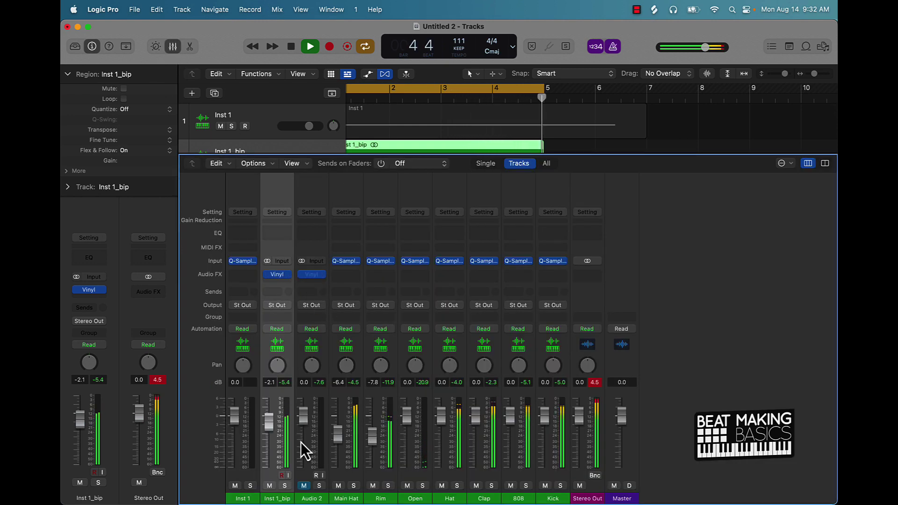
# Unmute the Audio 2 channel, mute Inst 1_bip and close the Vinyl plug-in window.
pyautogui.click(299, 480)
pyautogui.click(270, 485)
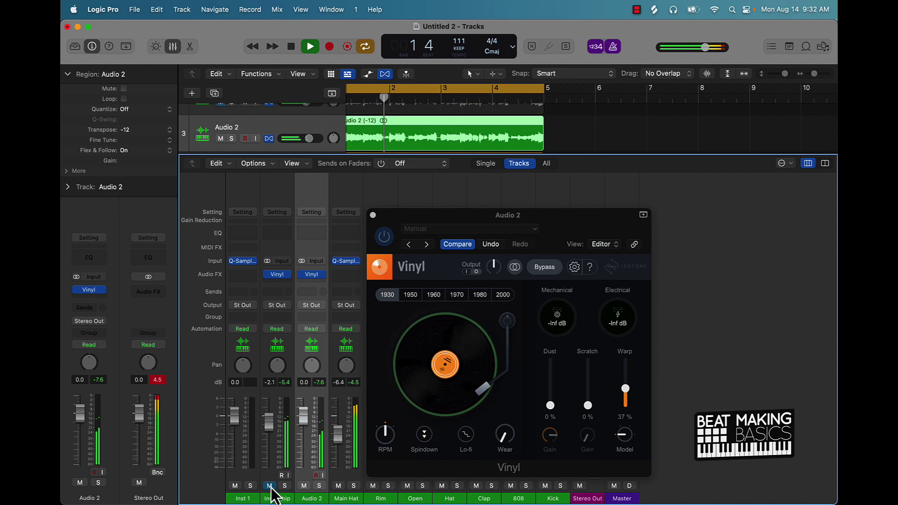
pyautogui.click(373, 215)
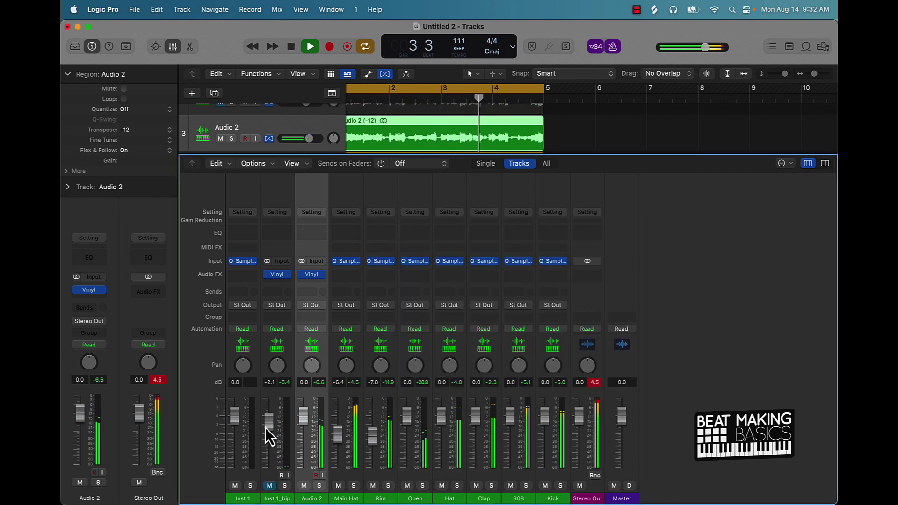
# Insert the Spreader modulation plug-in after Vinyl on the Audio 2 channel and set its Intensity to 23 %.
pyautogui.click(318, 282)
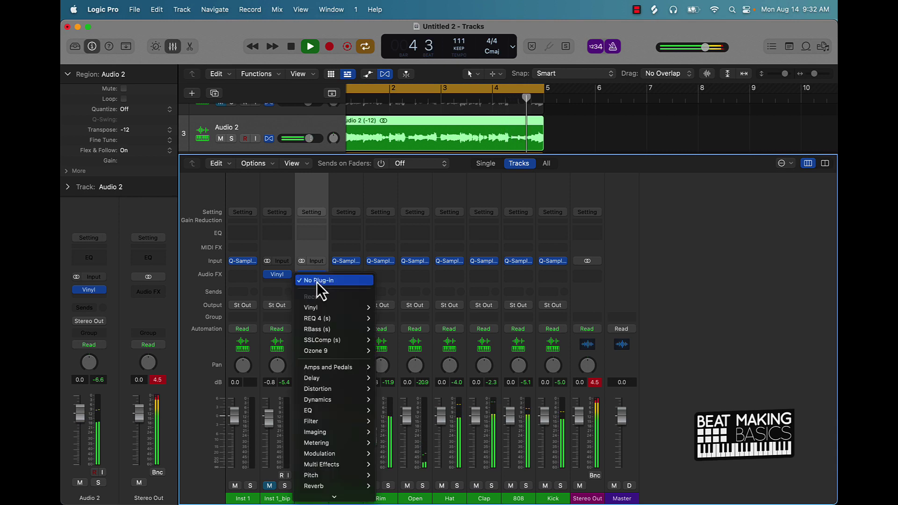
pyautogui.moveTo(339, 486)
pyautogui.moveTo(341, 455)
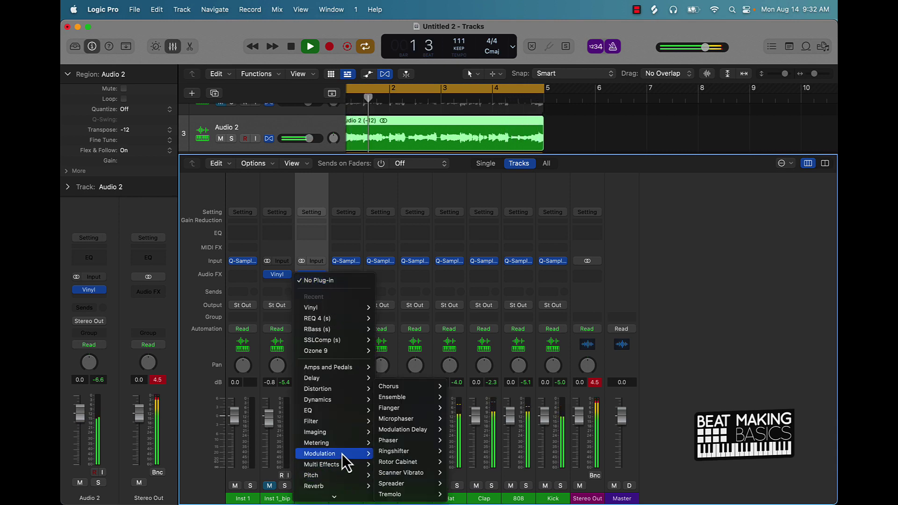
pyautogui.moveTo(407, 483)
pyautogui.click(458, 484)
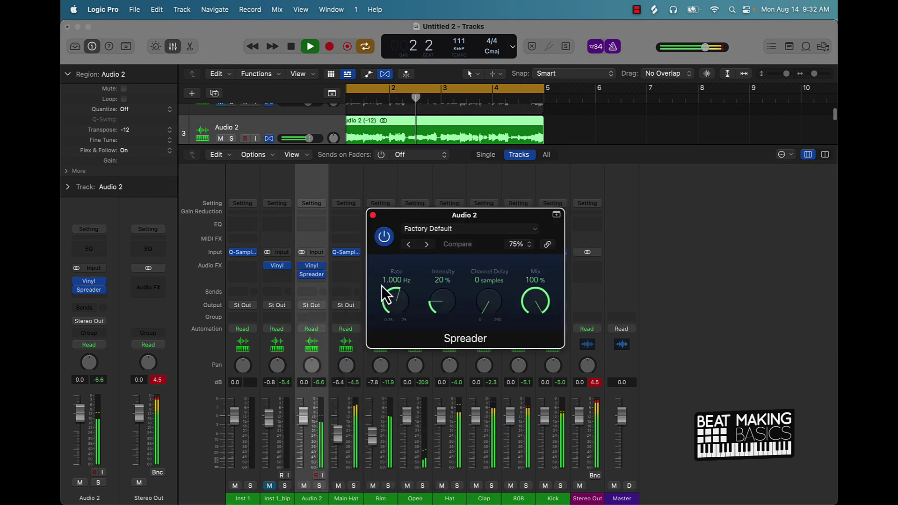
pyautogui.moveTo(436, 306); pyautogui.dragTo(436, 300)
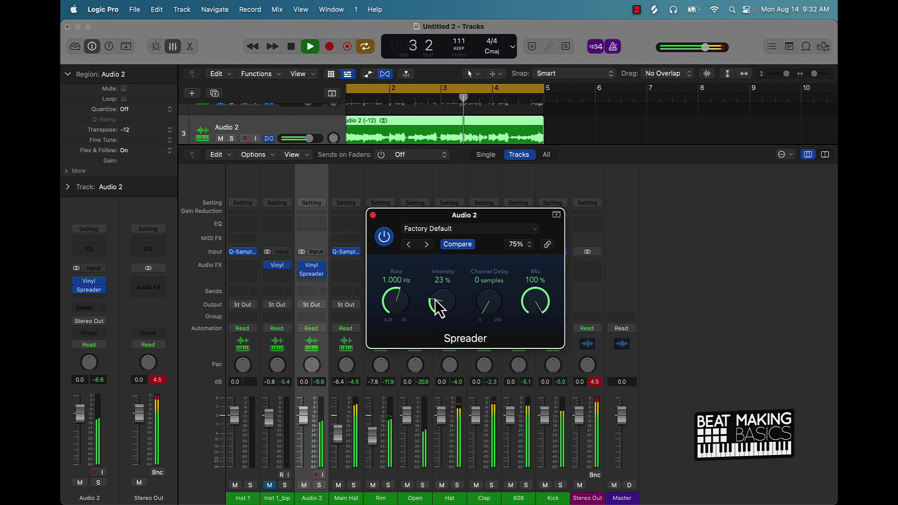
# Copy the Spreader plug-in to the Inst 1_bip channel, close it, and lower the Audio 2 volume to -0.5 dB.
pyautogui.moveTo(318, 275)
pyautogui.moveTo(313, 277); pyautogui.dragTo(278, 279)
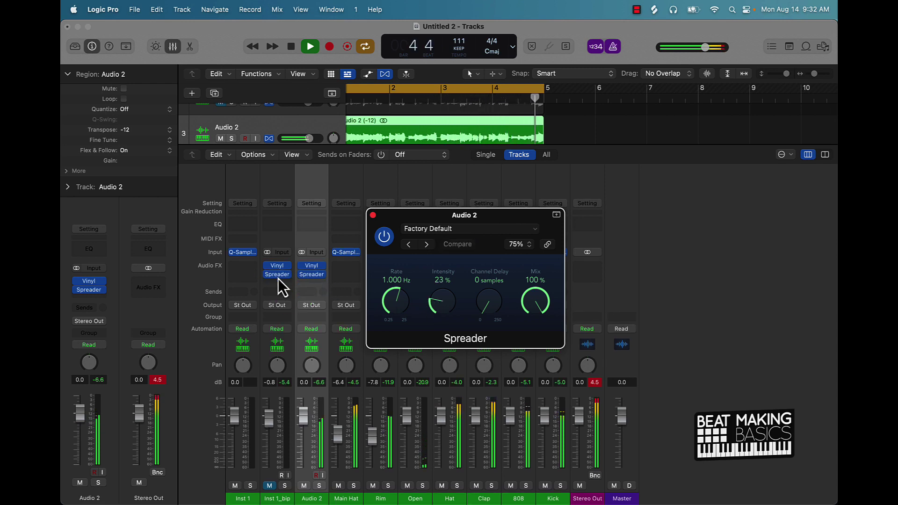
pyautogui.click(373, 215)
pyautogui.moveTo(302, 417); pyautogui.dragTo(303, 419)
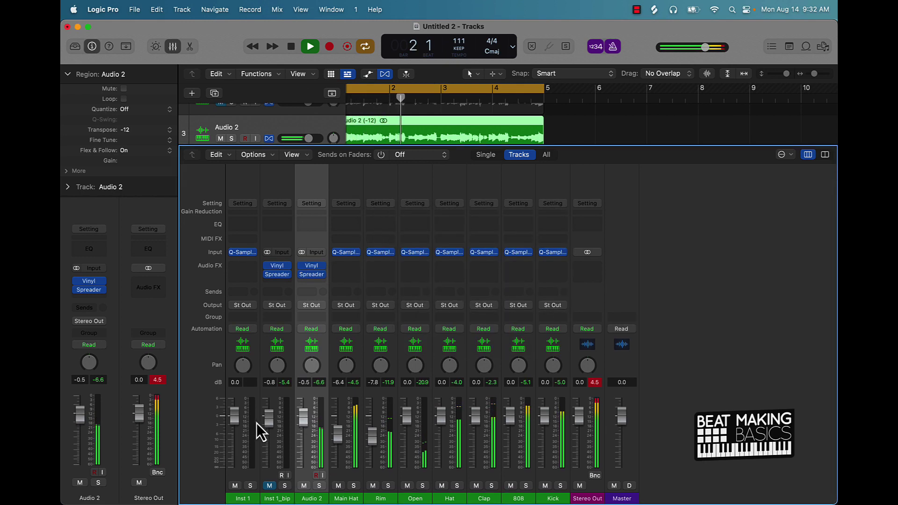
pyautogui.click(594, 383)
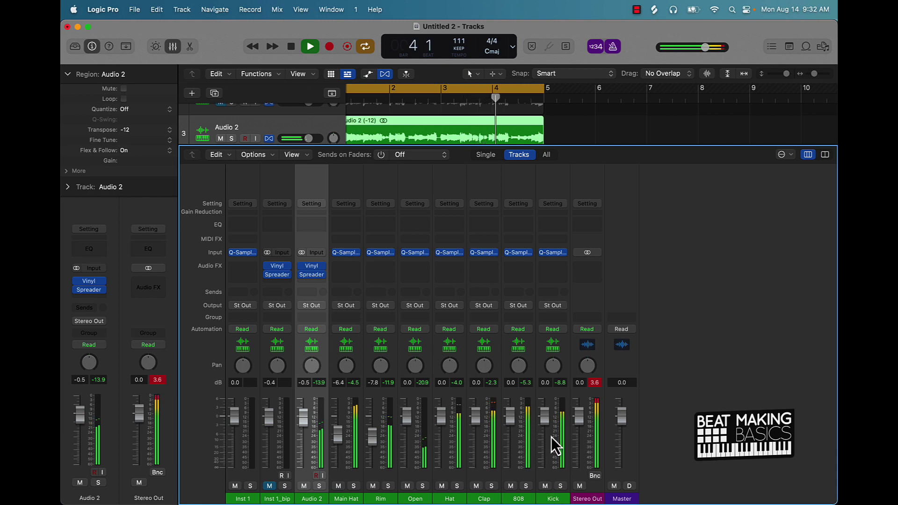
# Mute Audio 2 and unmute Inst 1_bip with its volume at -0.8 dB, and close the Mixer.
pyautogui.click(373, 487)
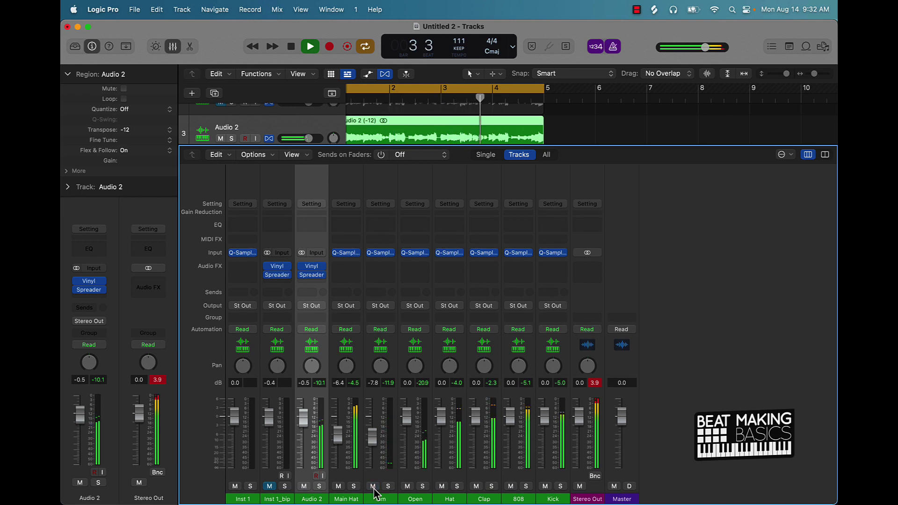
pyautogui.click(270, 486)
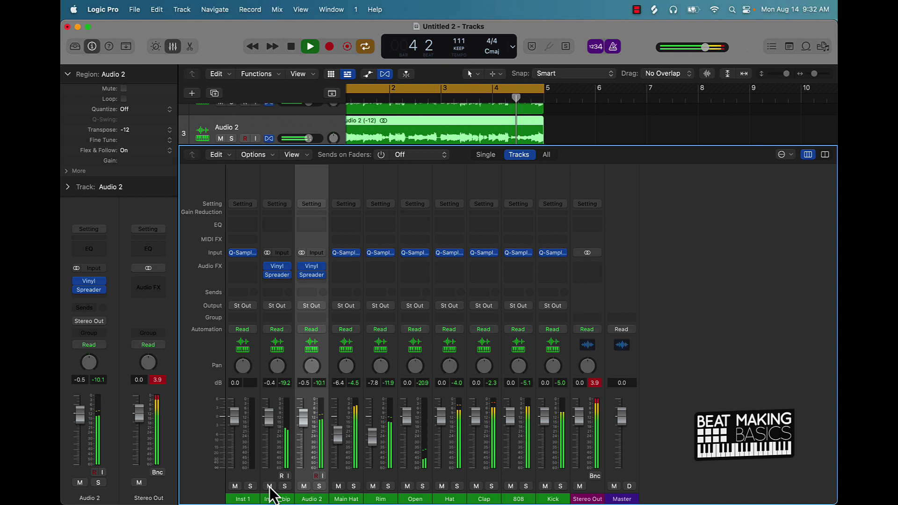
pyautogui.click(304, 487)
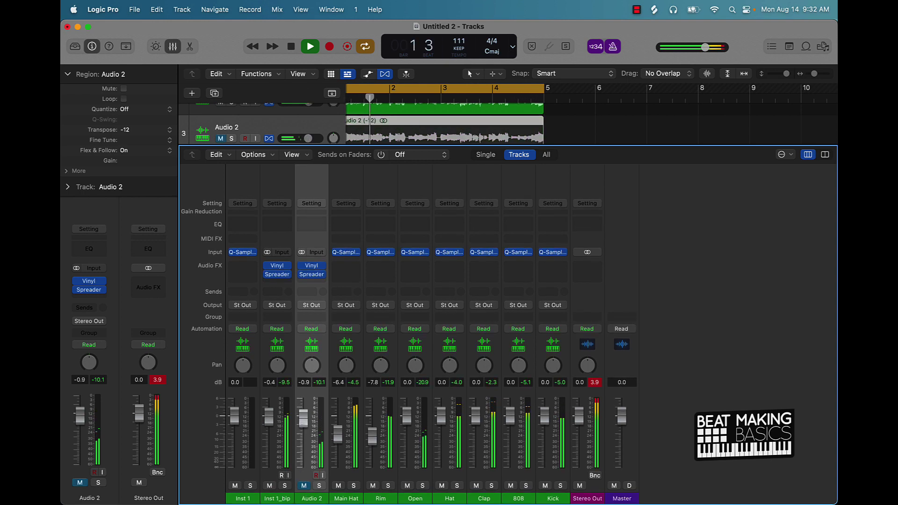
pyautogui.moveTo(270, 422); pyautogui.dragTo(270, 424)
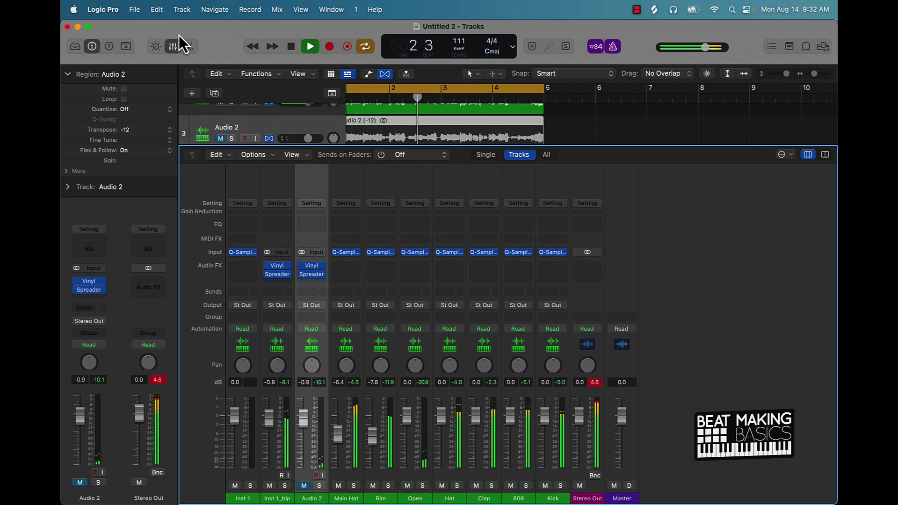
pyautogui.click(173, 46)
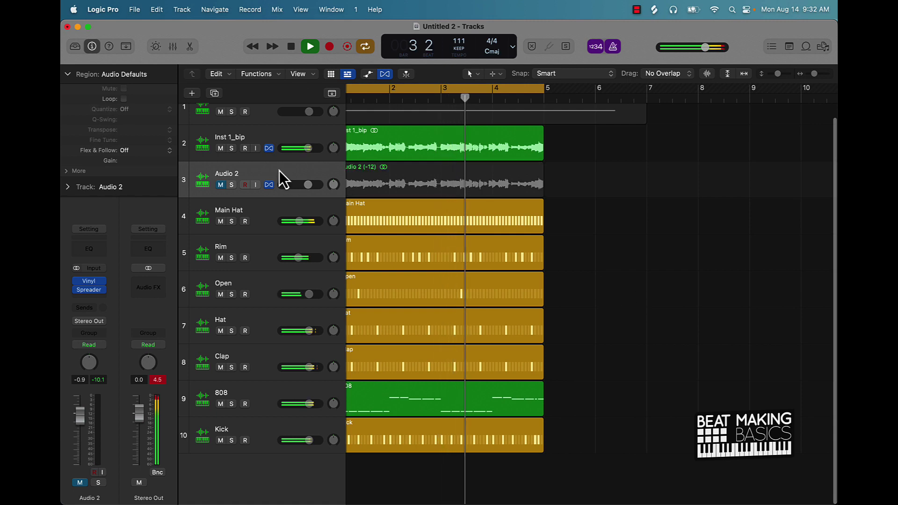
# Duplicate the Audio 2 track and copy its region onto the new track with Transpose set to +12.
pyautogui.press('cmd+d')
pyautogui.moveTo(431, 195); pyautogui.dragTo(426, 209)
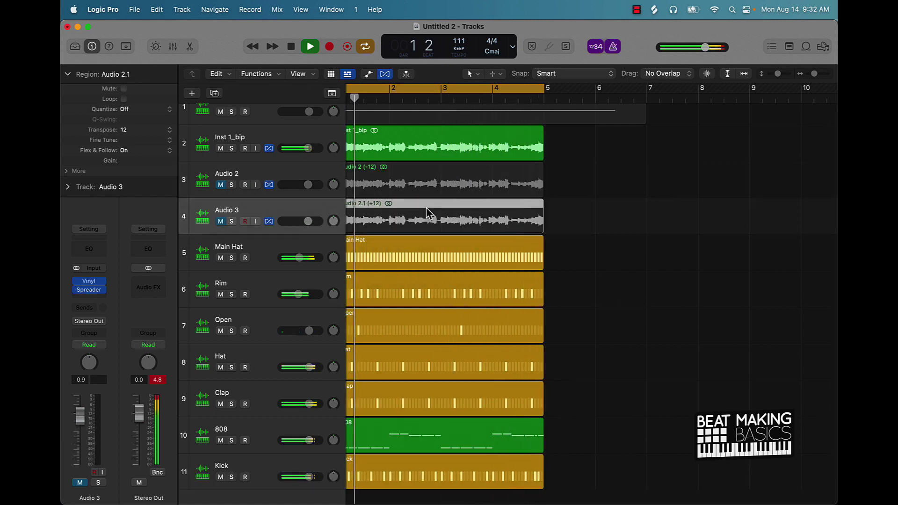
# Unmute the Audio 3 track, mute Inst 1_bip, and transpose the Audio 2.1 region to +24.
pyautogui.click(221, 221)
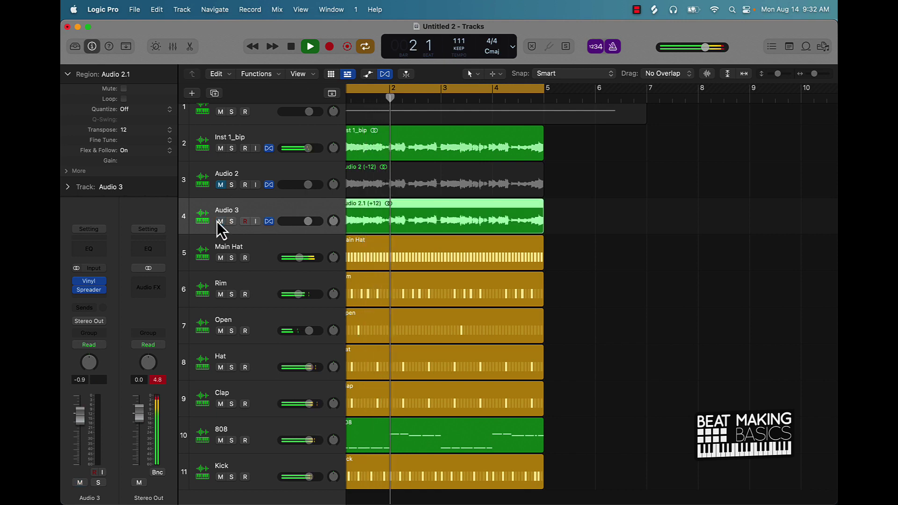
pyautogui.click(221, 148)
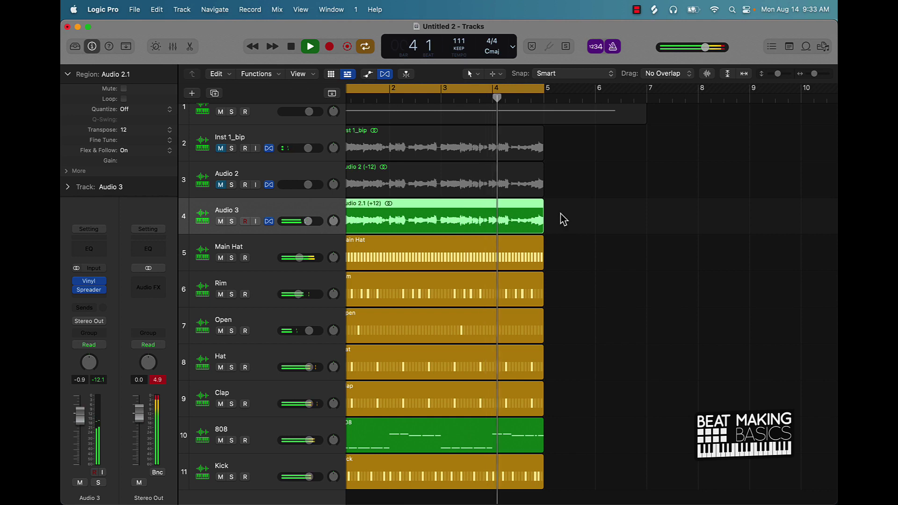
pyautogui.hotkey('alt', 'shift', 'Up')
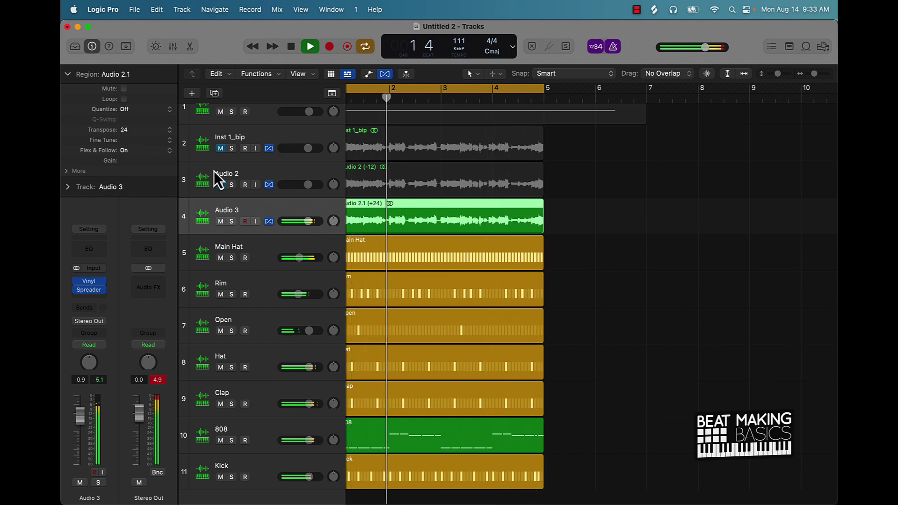
# Lower the Audio 3 volume to -5.2 dB and move the Audio 2 track above Inst 1_bip.
pyautogui.moveTo(309, 222); pyautogui.dragTo(303, 222)
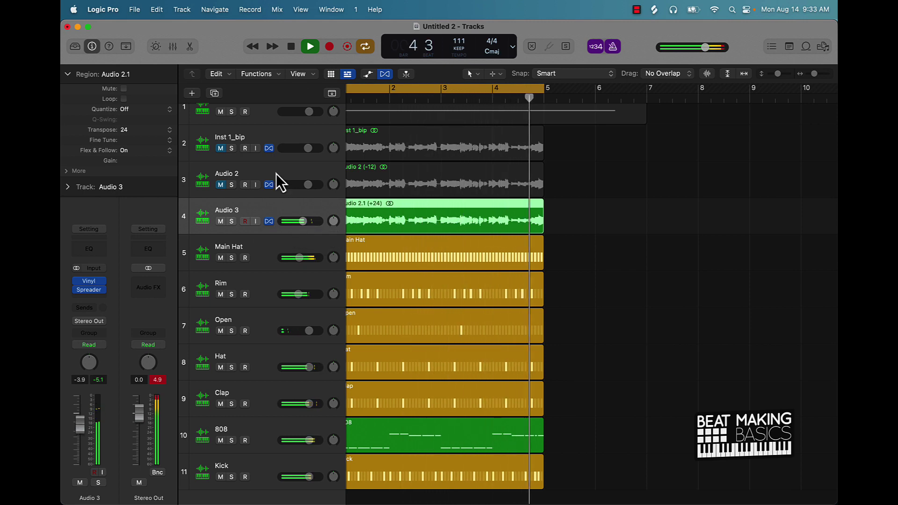
pyautogui.moveTo(279, 172); pyautogui.dragTo(283, 138)
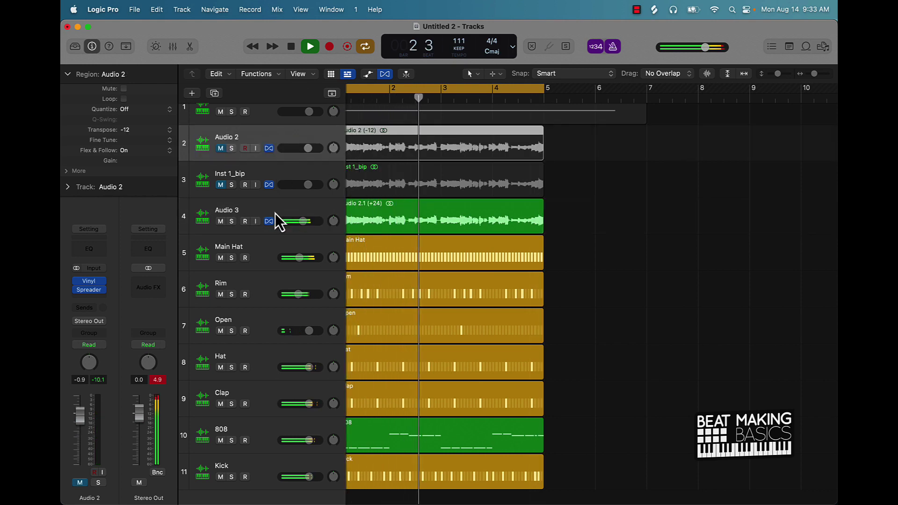
pyautogui.moveTo(304, 222); pyautogui.dragTo(301, 222)
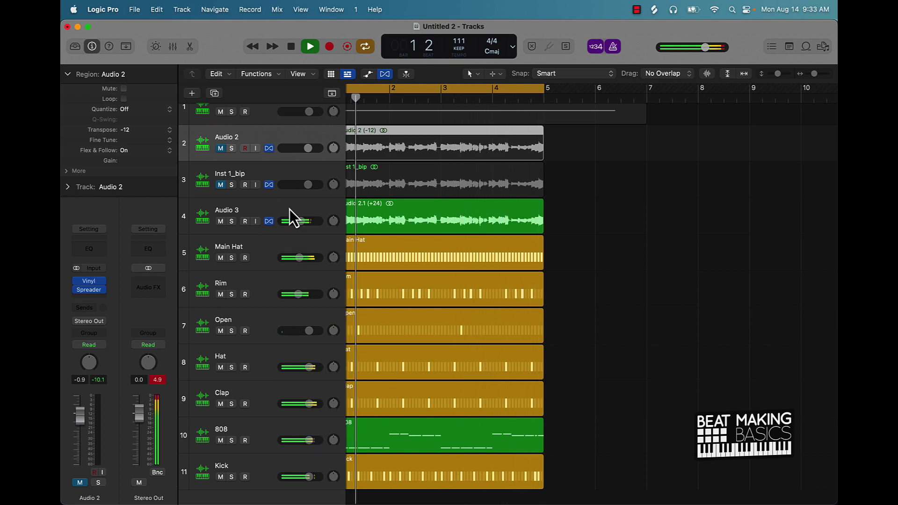
# Insert the REQ 4 (s) equalizer after Spreader on the Audio 3 track.
pyautogui.click(289, 209)
pyautogui.click(102, 299)
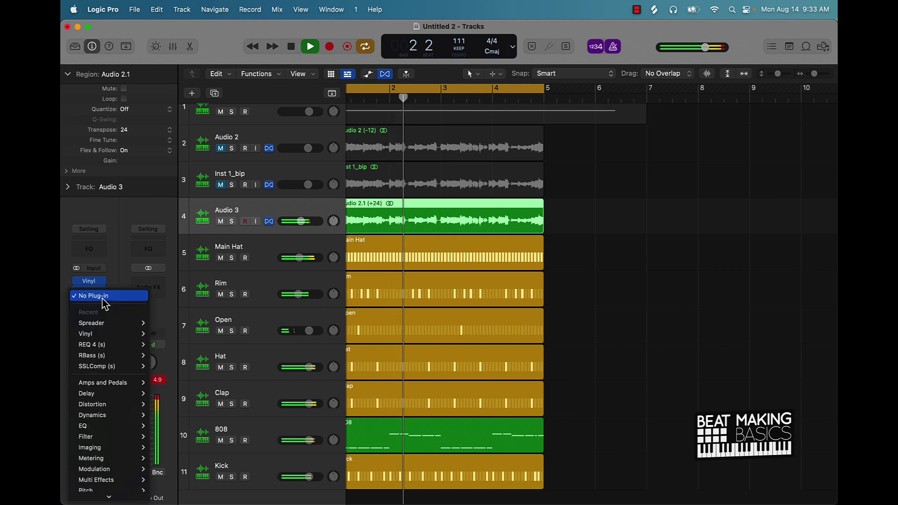
pyautogui.moveTo(106, 349)
pyautogui.click(164, 348)
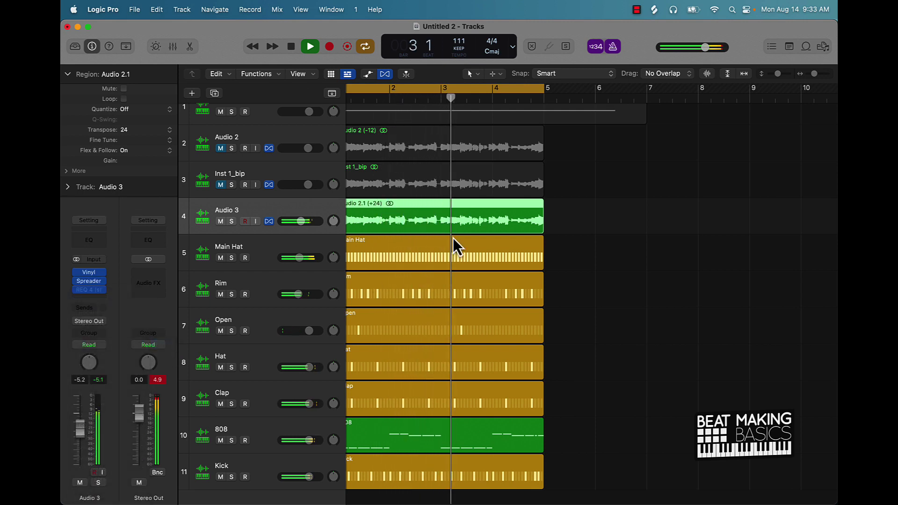
pyautogui.click(633, 291)
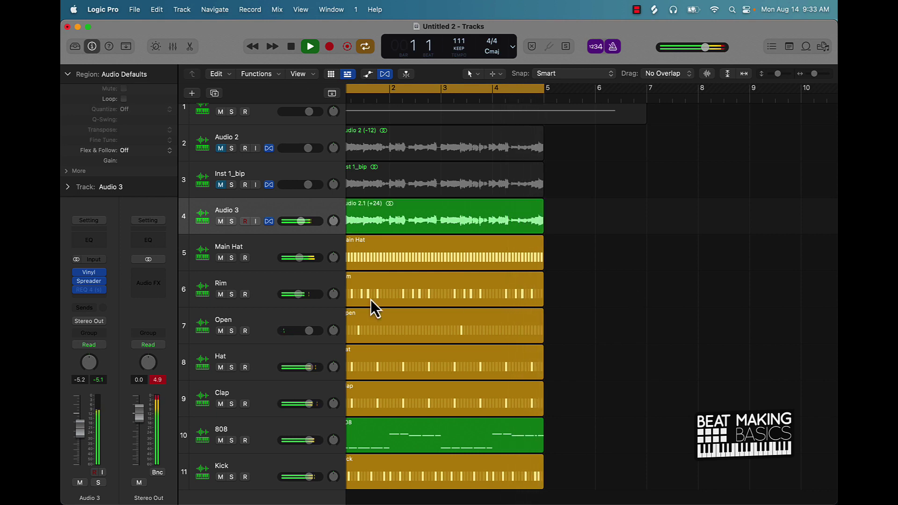
pyautogui.click(79, 292)
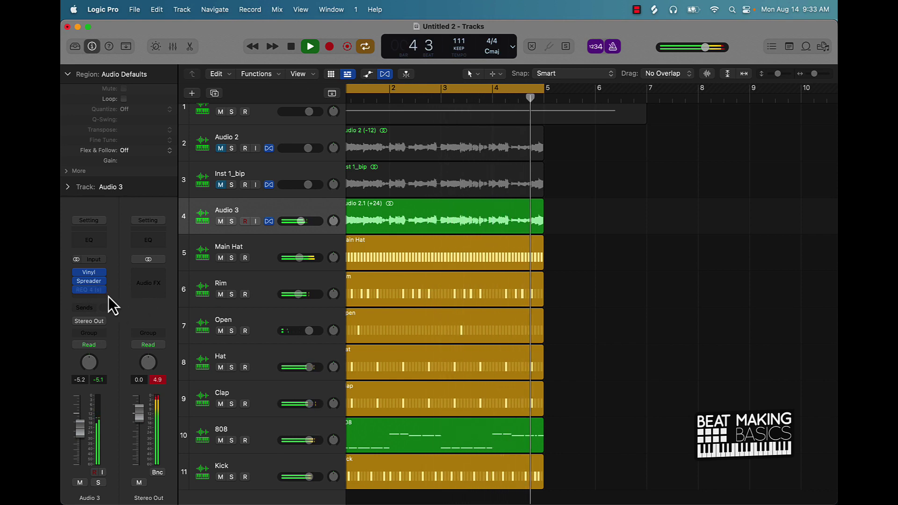
# In Audio 3's REQ, roll off the highs with band 6 and the lows with band 1 at 119 Hz with a higher Q, and close the plug-in.
pyautogui.keyDown('ctrl'); pyautogui.keyDown('alt'); pyautogui.click(662, 279); pyautogui.keyUp('alt'); pyautogui.keyUp('ctrl')
pyautogui.keyDown('ctrl'); pyautogui.keyDown('alt'); pyautogui.click(661, 279); pyautogui.keyUp('alt'); pyautogui.keyUp('ctrl')
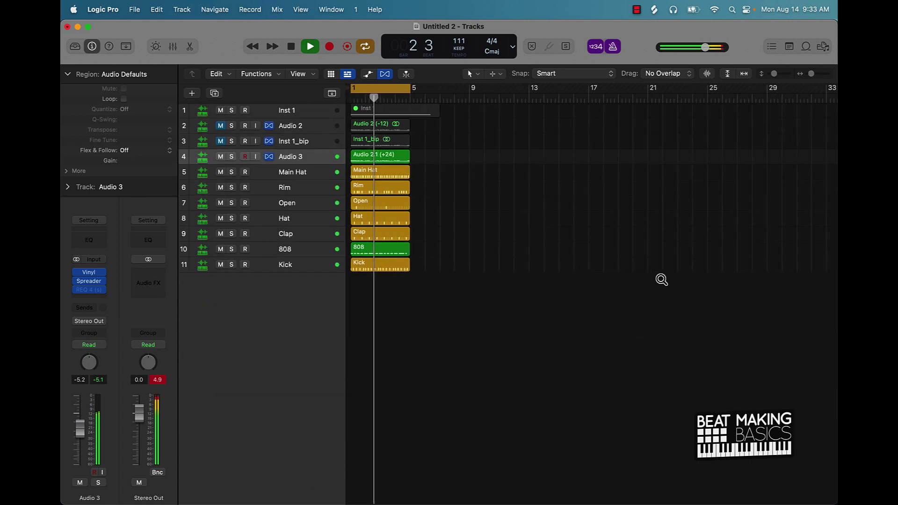
pyautogui.scroll(2, 661, 279)
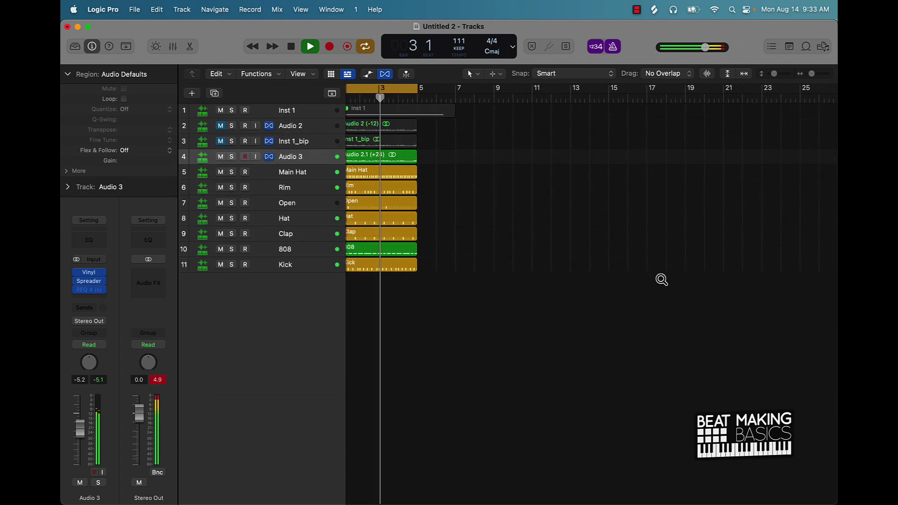
pyautogui.click(159, 382)
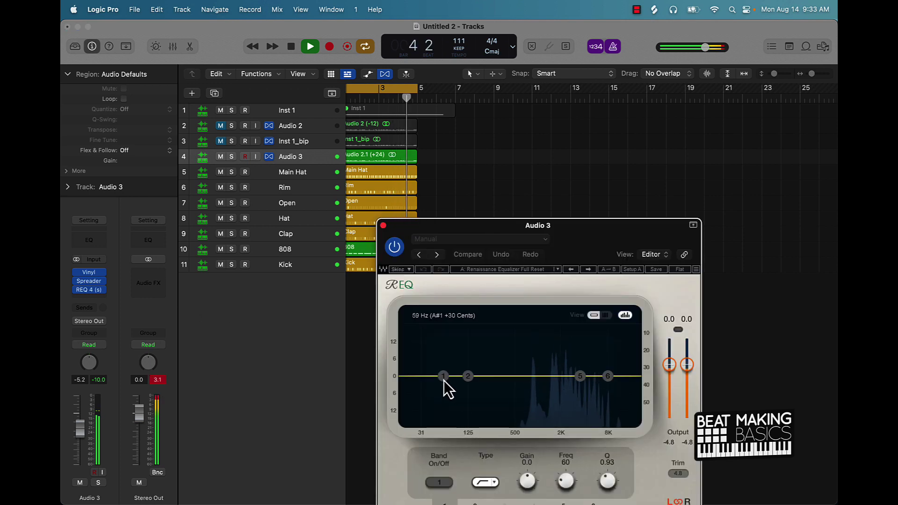
pyautogui.moveTo(608, 376); pyautogui.dragTo(574, 371)
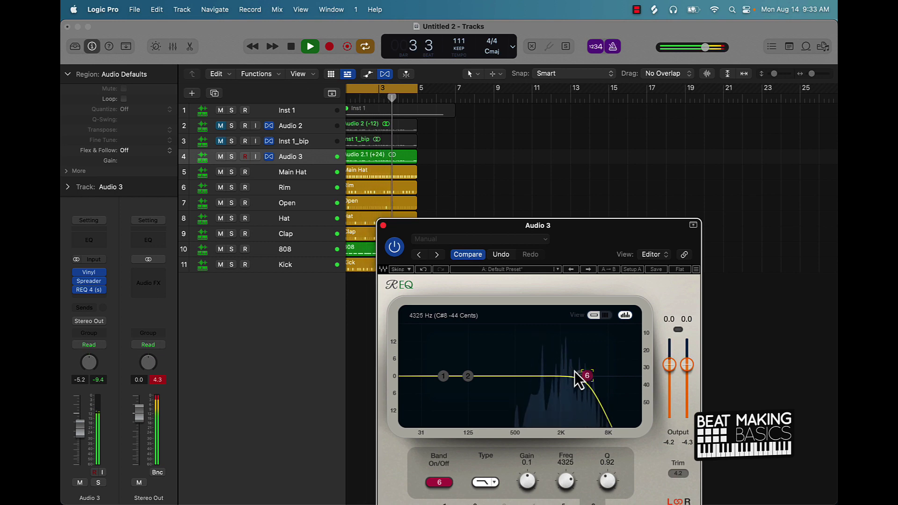
pyautogui.click(444, 377)
pyautogui.moveTo(444, 377)
pyautogui.mouseDown()
pyautogui.moveTo(526, 364)
pyautogui.moveTo(467, 372)
pyautogui.mouseUp()
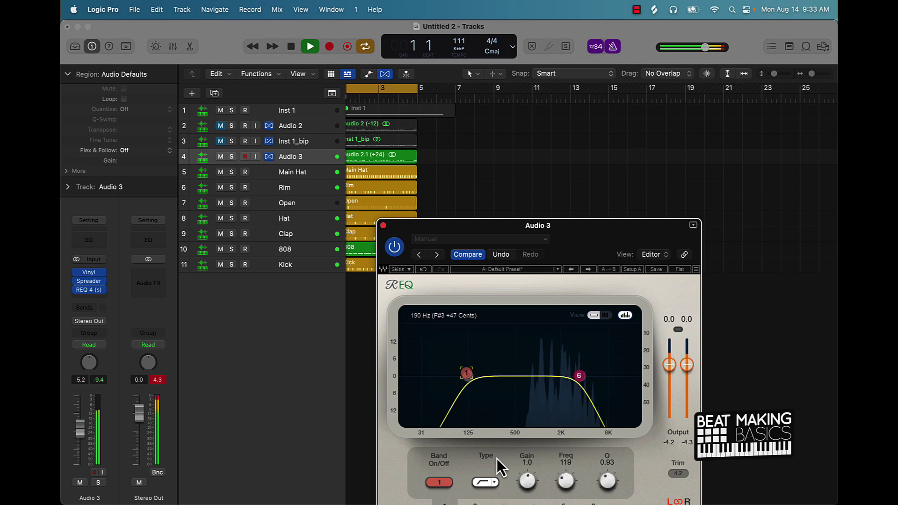
pyautogui.moveTo(607, 491); pyautogui.dragTo(611, 457)
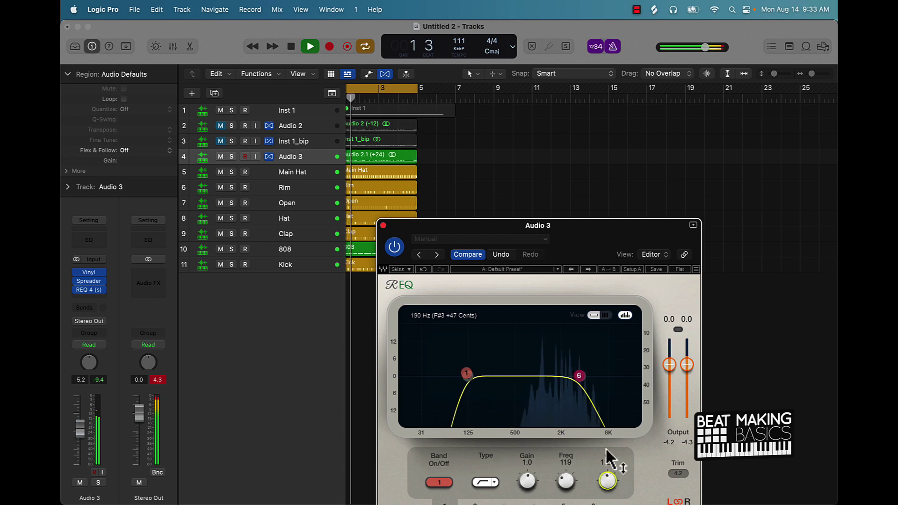
pyautogui.click(383, 226)
pyautogui.keyDown('ctrl'); pyautogui.keyDown('alt'); pyautogui.click(505, 222); pyautogui.keyUp('alt'); pyautogui.keyUp('ctrl')
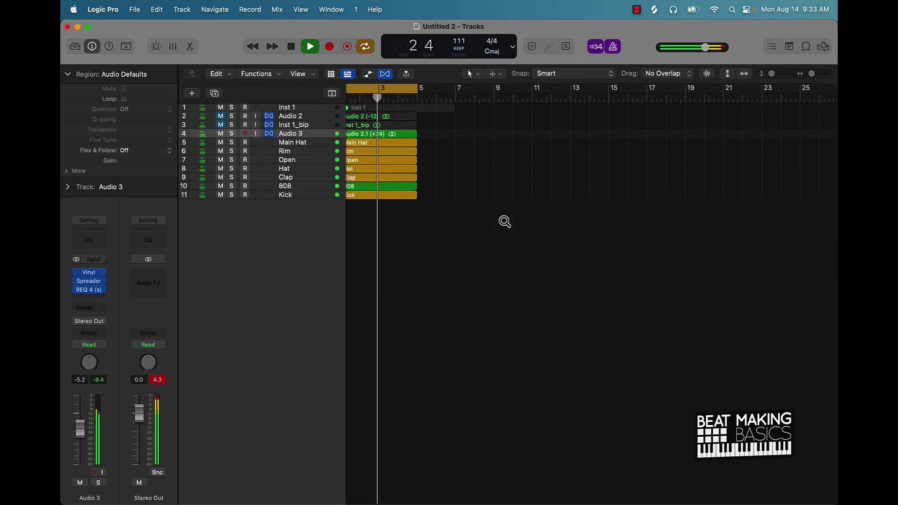
pyautogui.keyDown('ctrl'); pyautogui.keyDown('alt'); pyautogui.click(505, 222); pyautogui.keyUp('alt'); pyautogui.keyUp('ctrl')
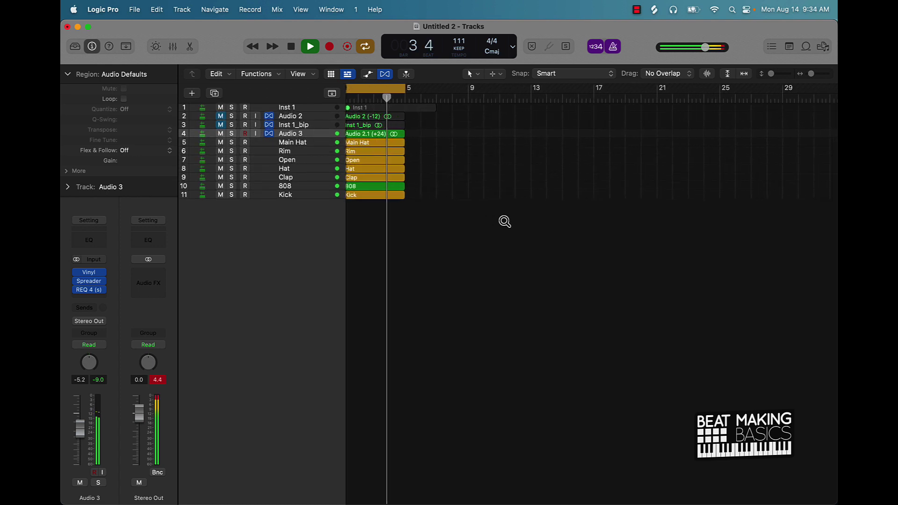
pyautogui.hscroll(3, 505, 222)
pyautogui.hscroll(-5, 501, 221)
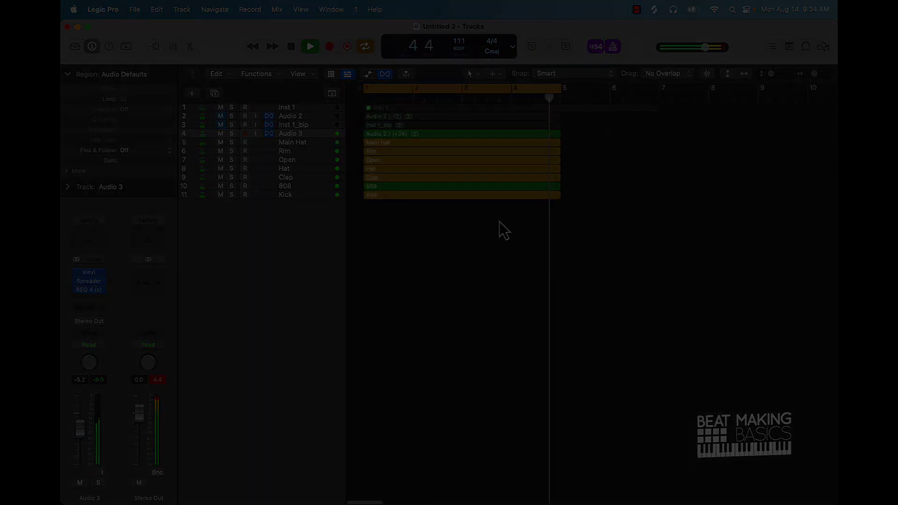